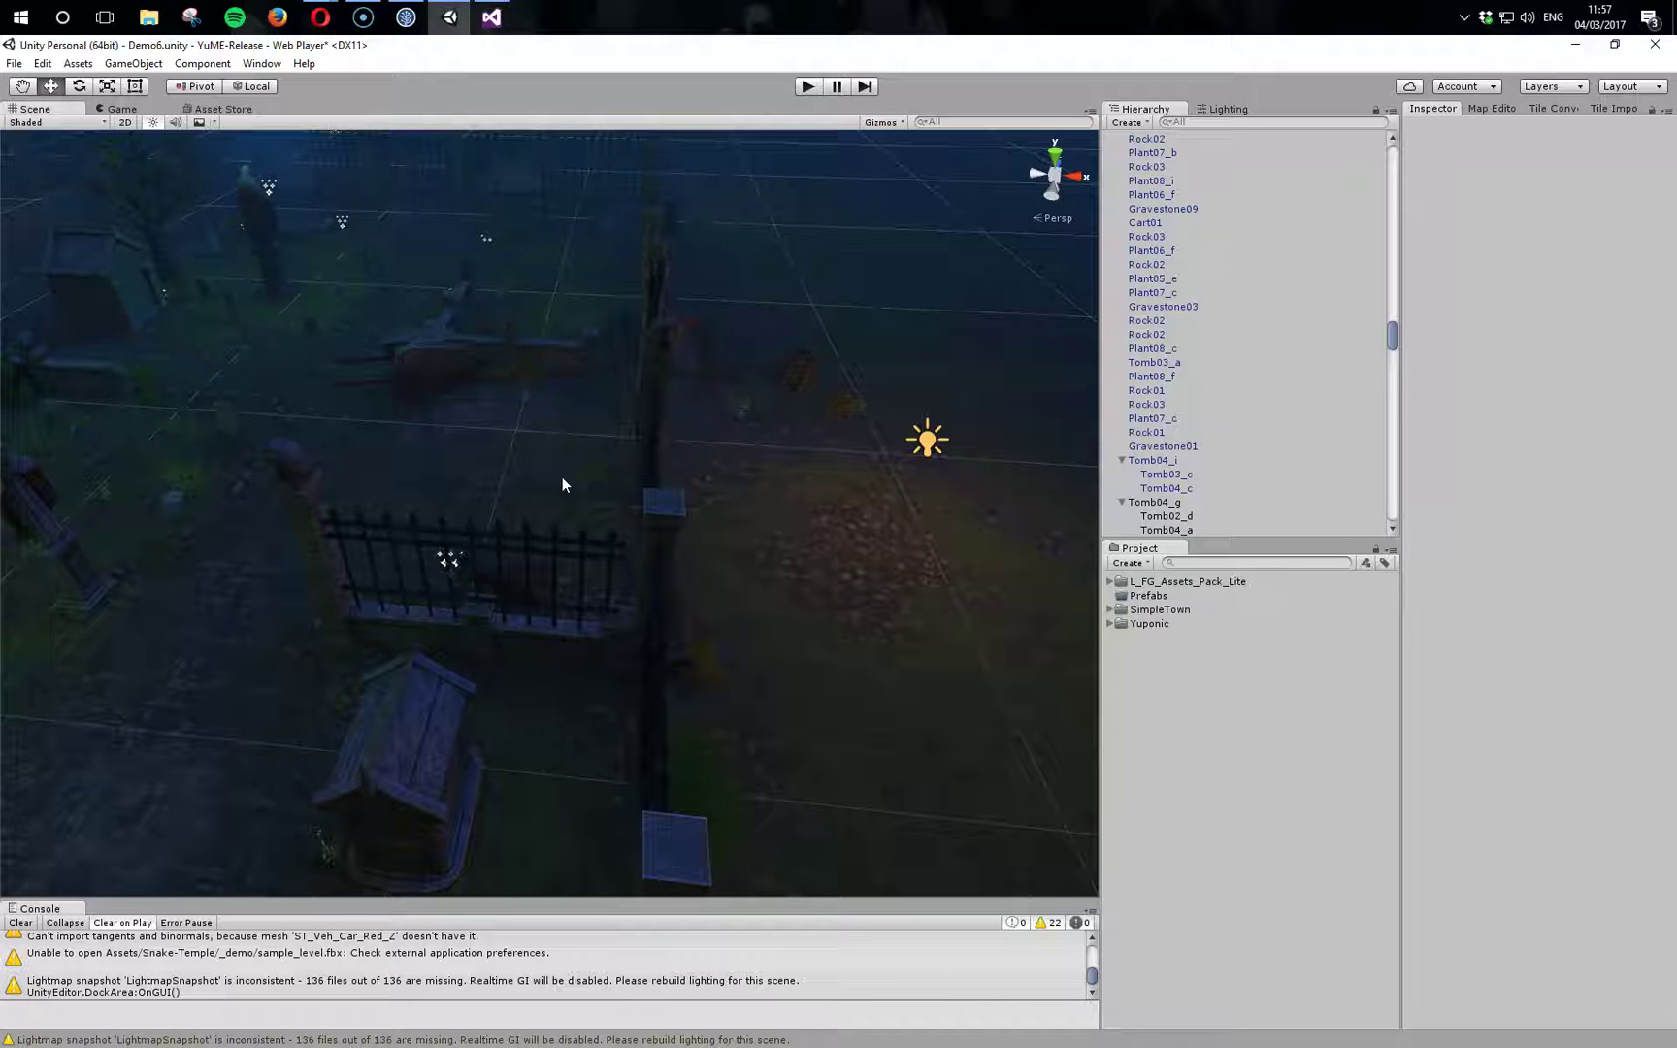
Open the YuME Prefab Sampler and dock it as a short panel beneath the Inspector
click(261, 63)
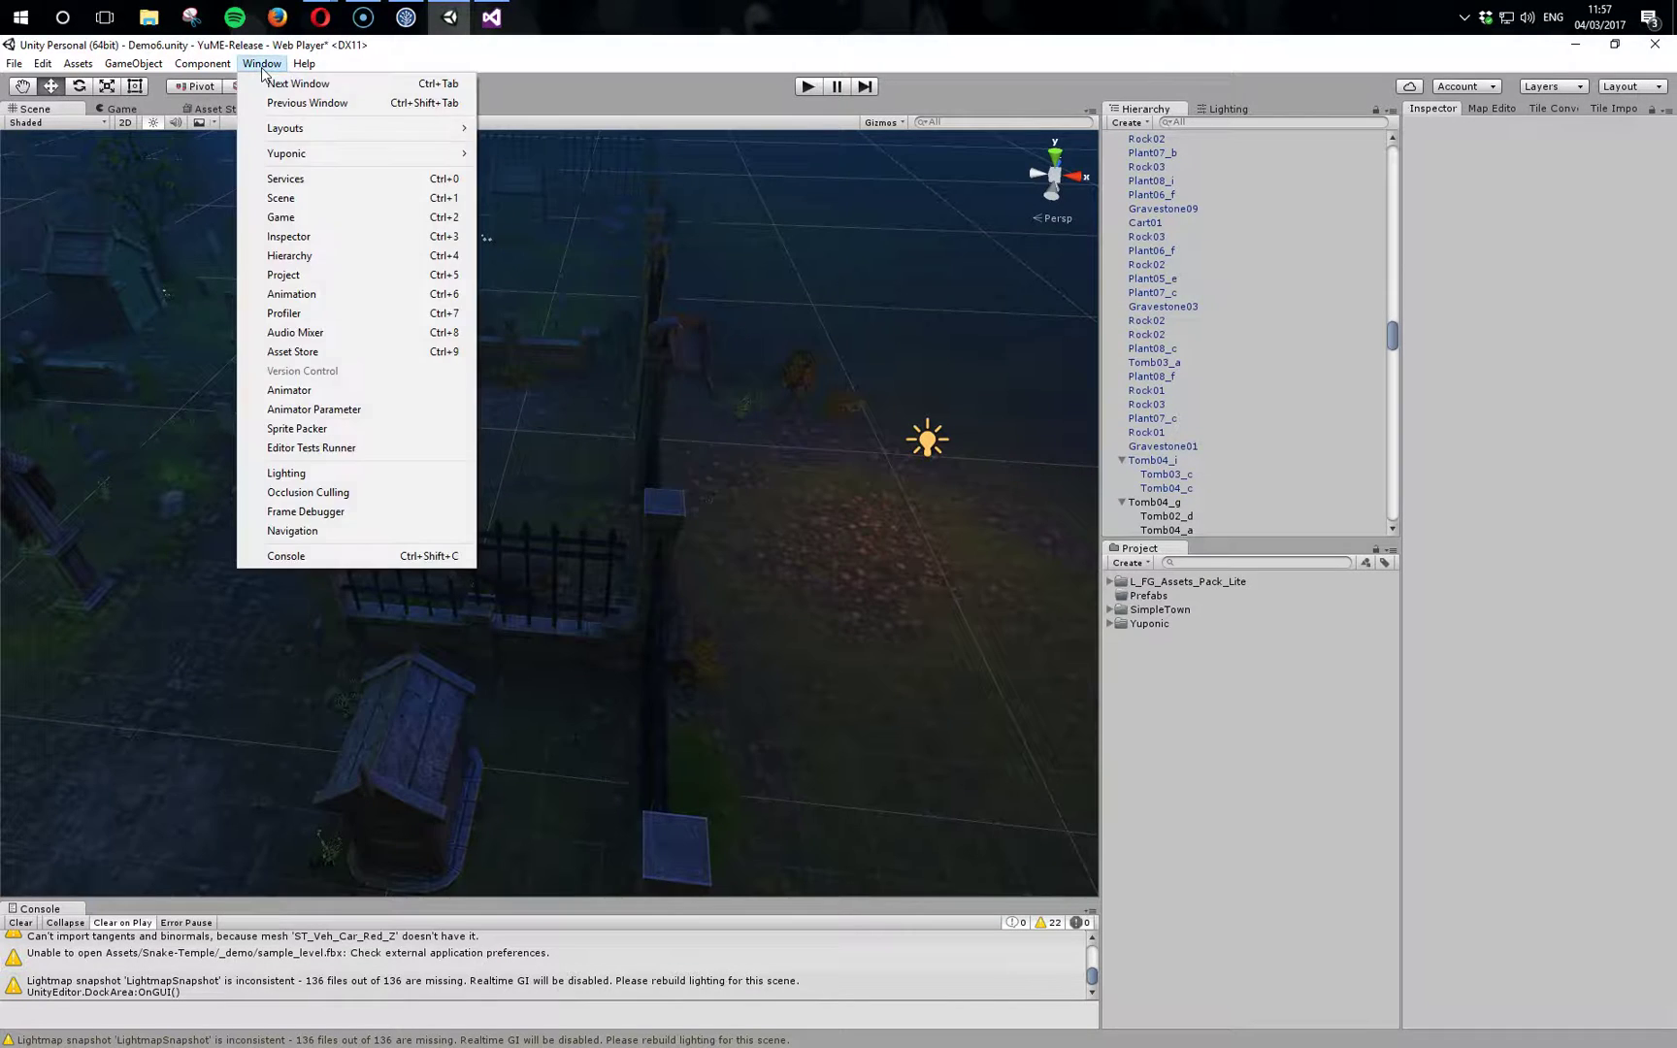
mouse_move(299, 157)
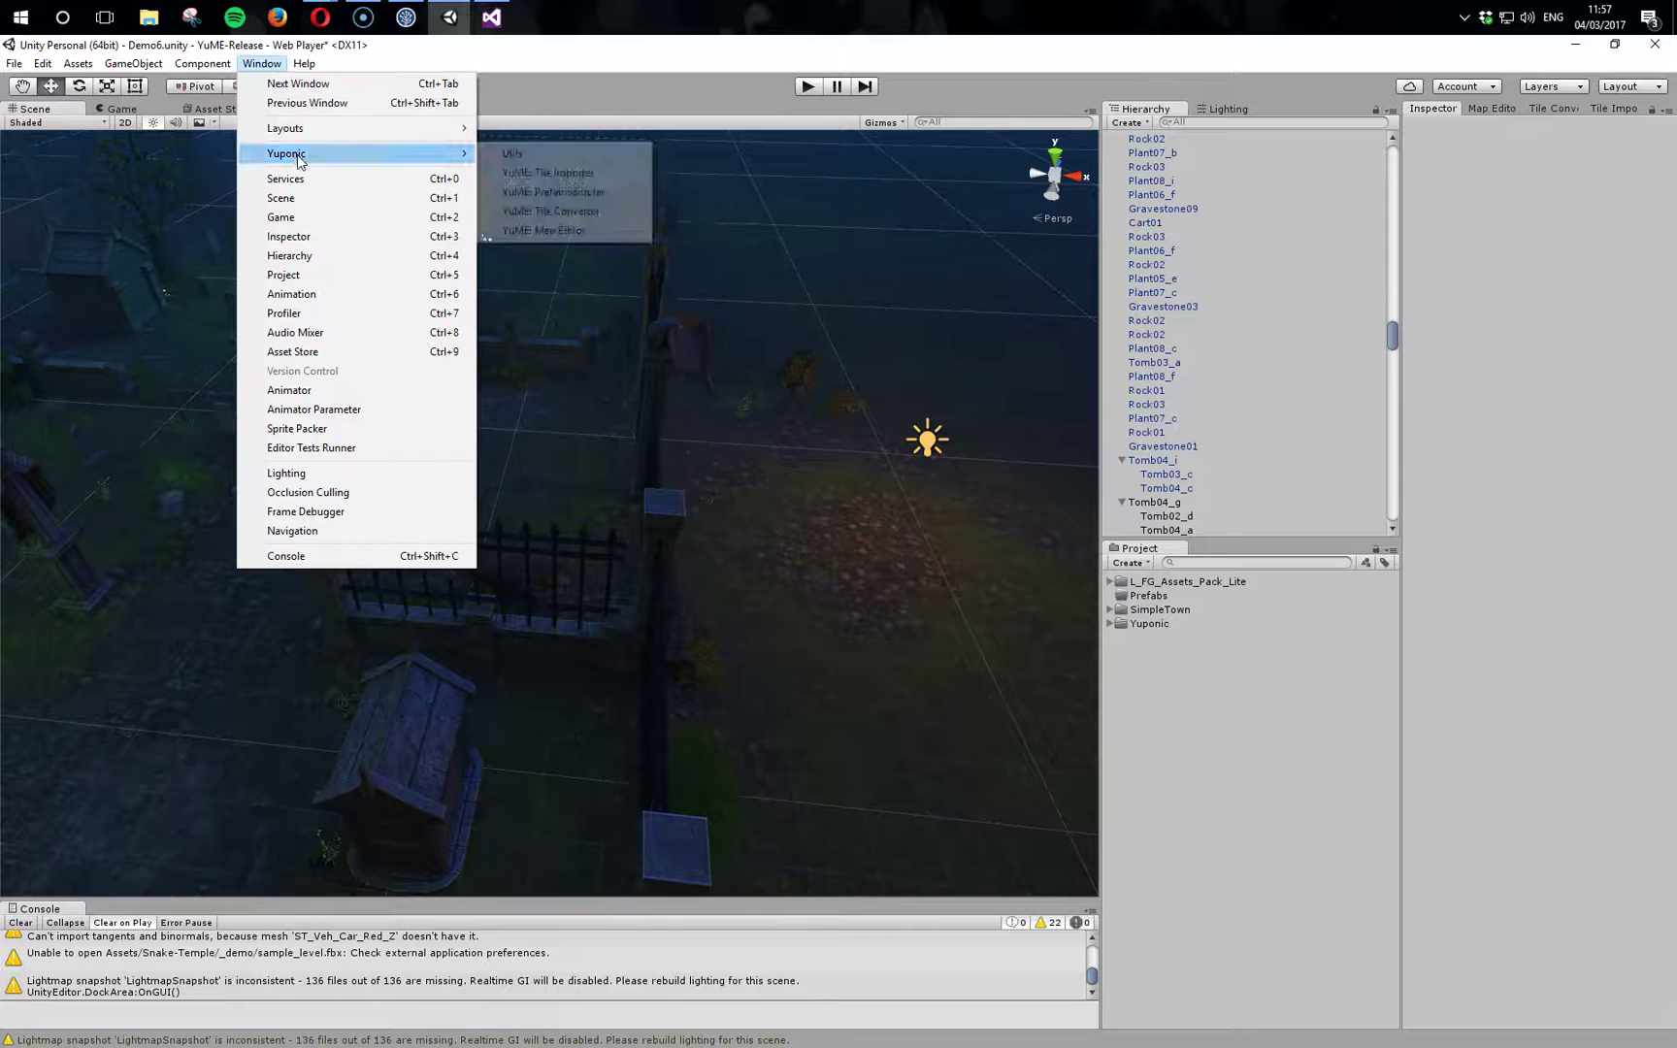
click(575, 193)
drag(281, 310, 1523, 837)
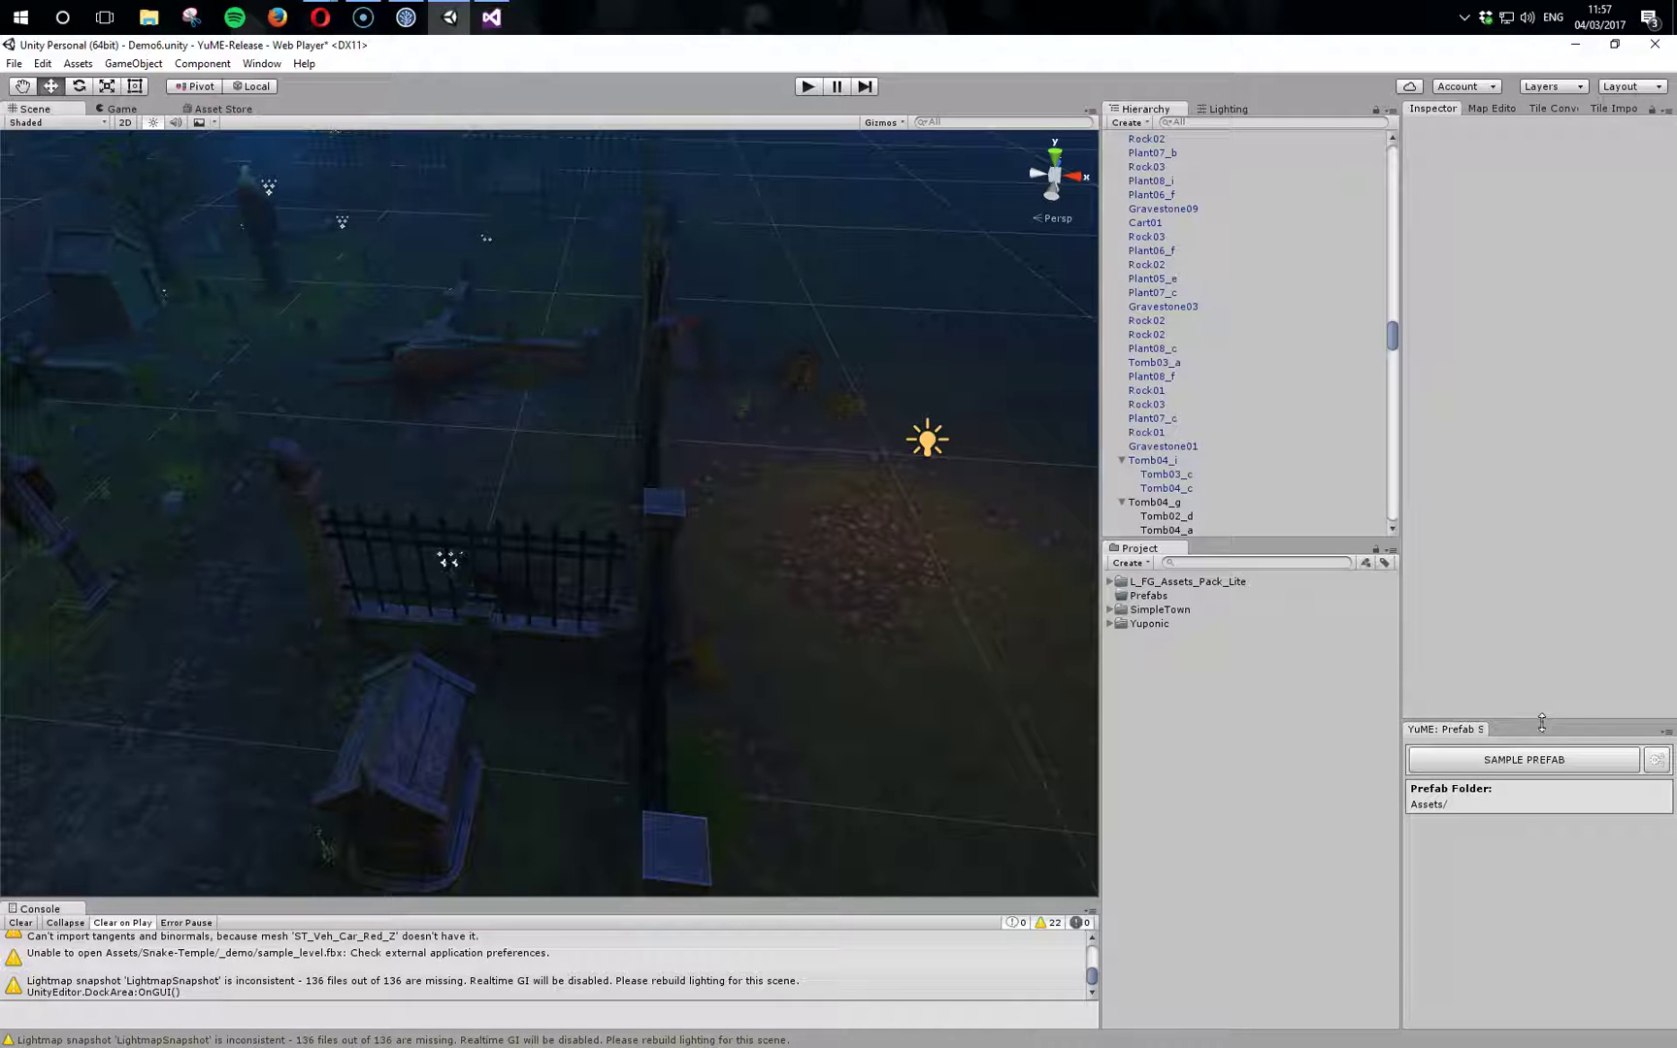
drag(1543, 722, 1539, 927)
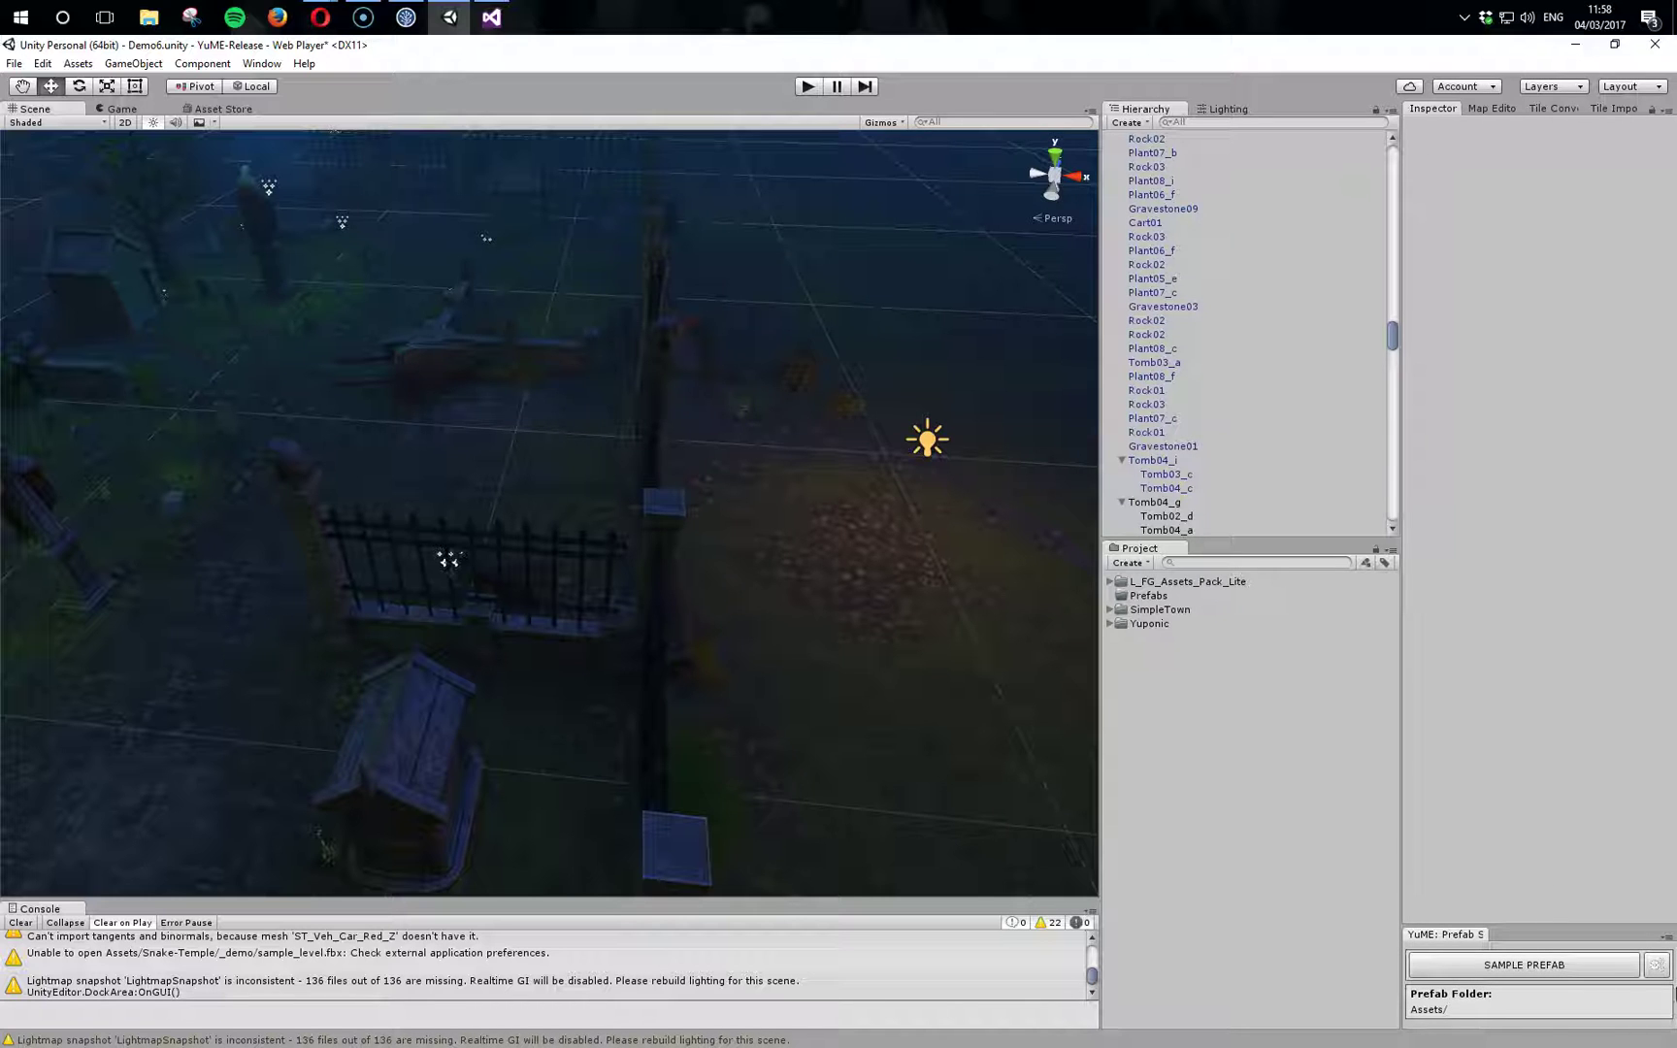
Set the Prefab Sampler's destination folder to Assets/Prefabs in its configuration
click(1657, 971)
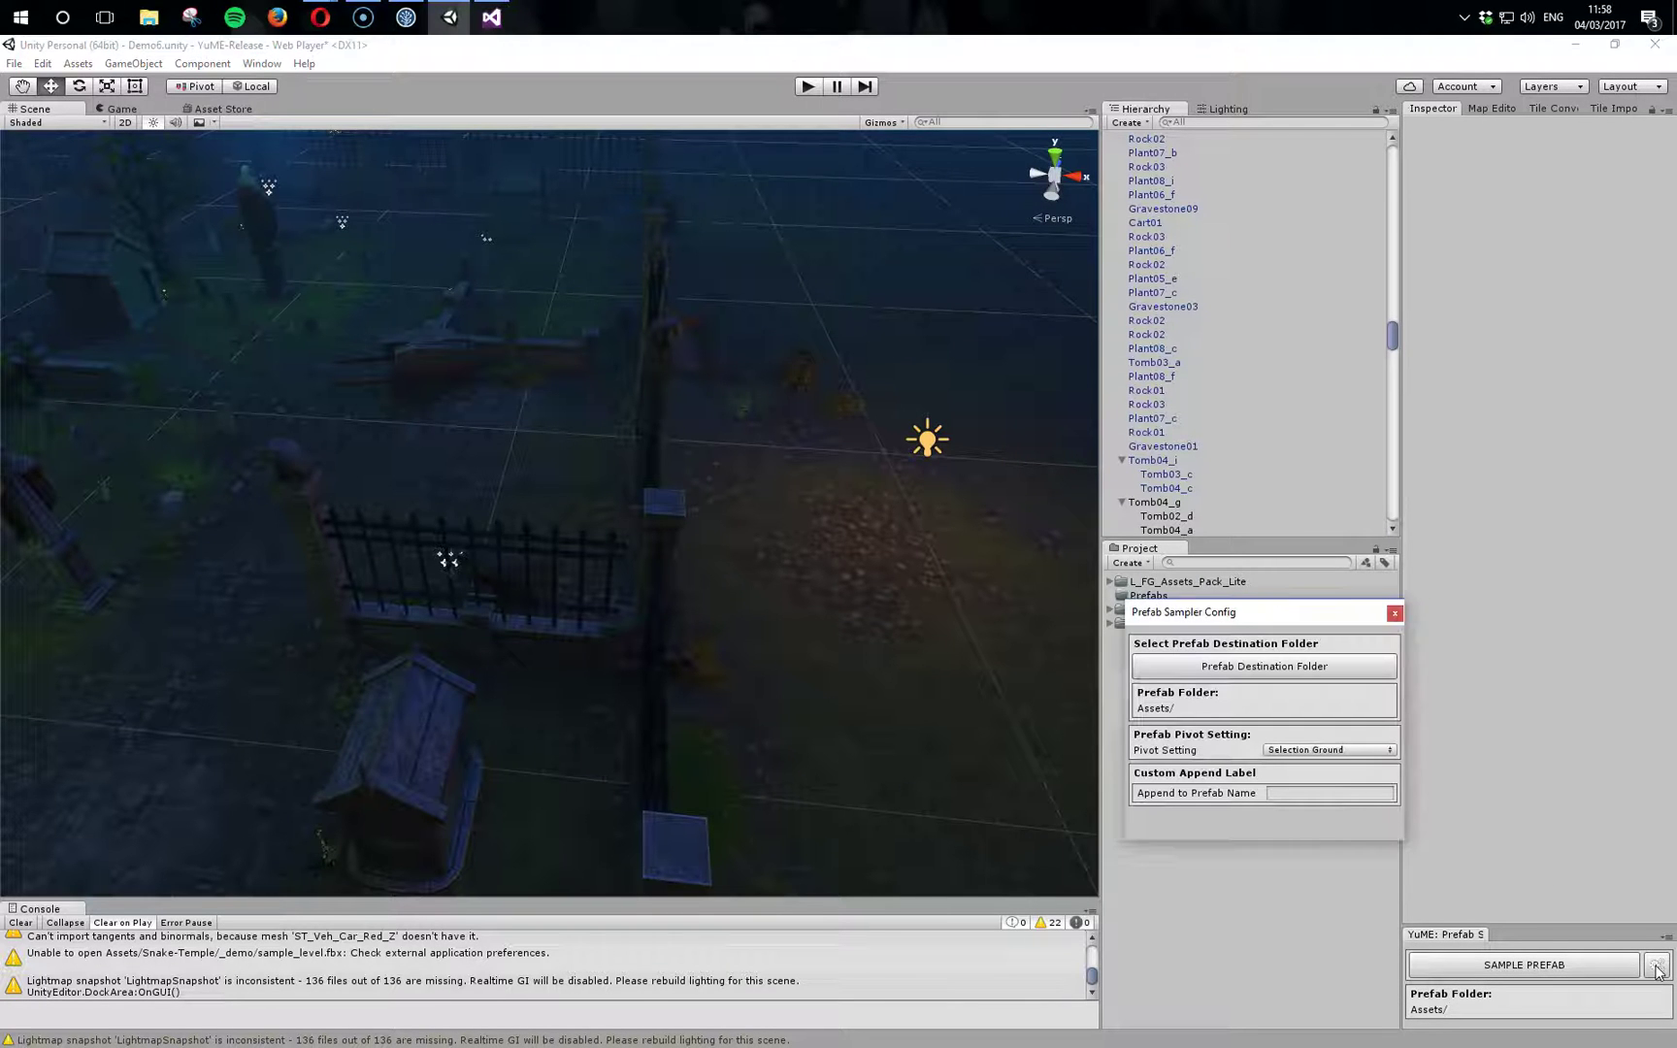
drag(1267, 619, 693, 386)
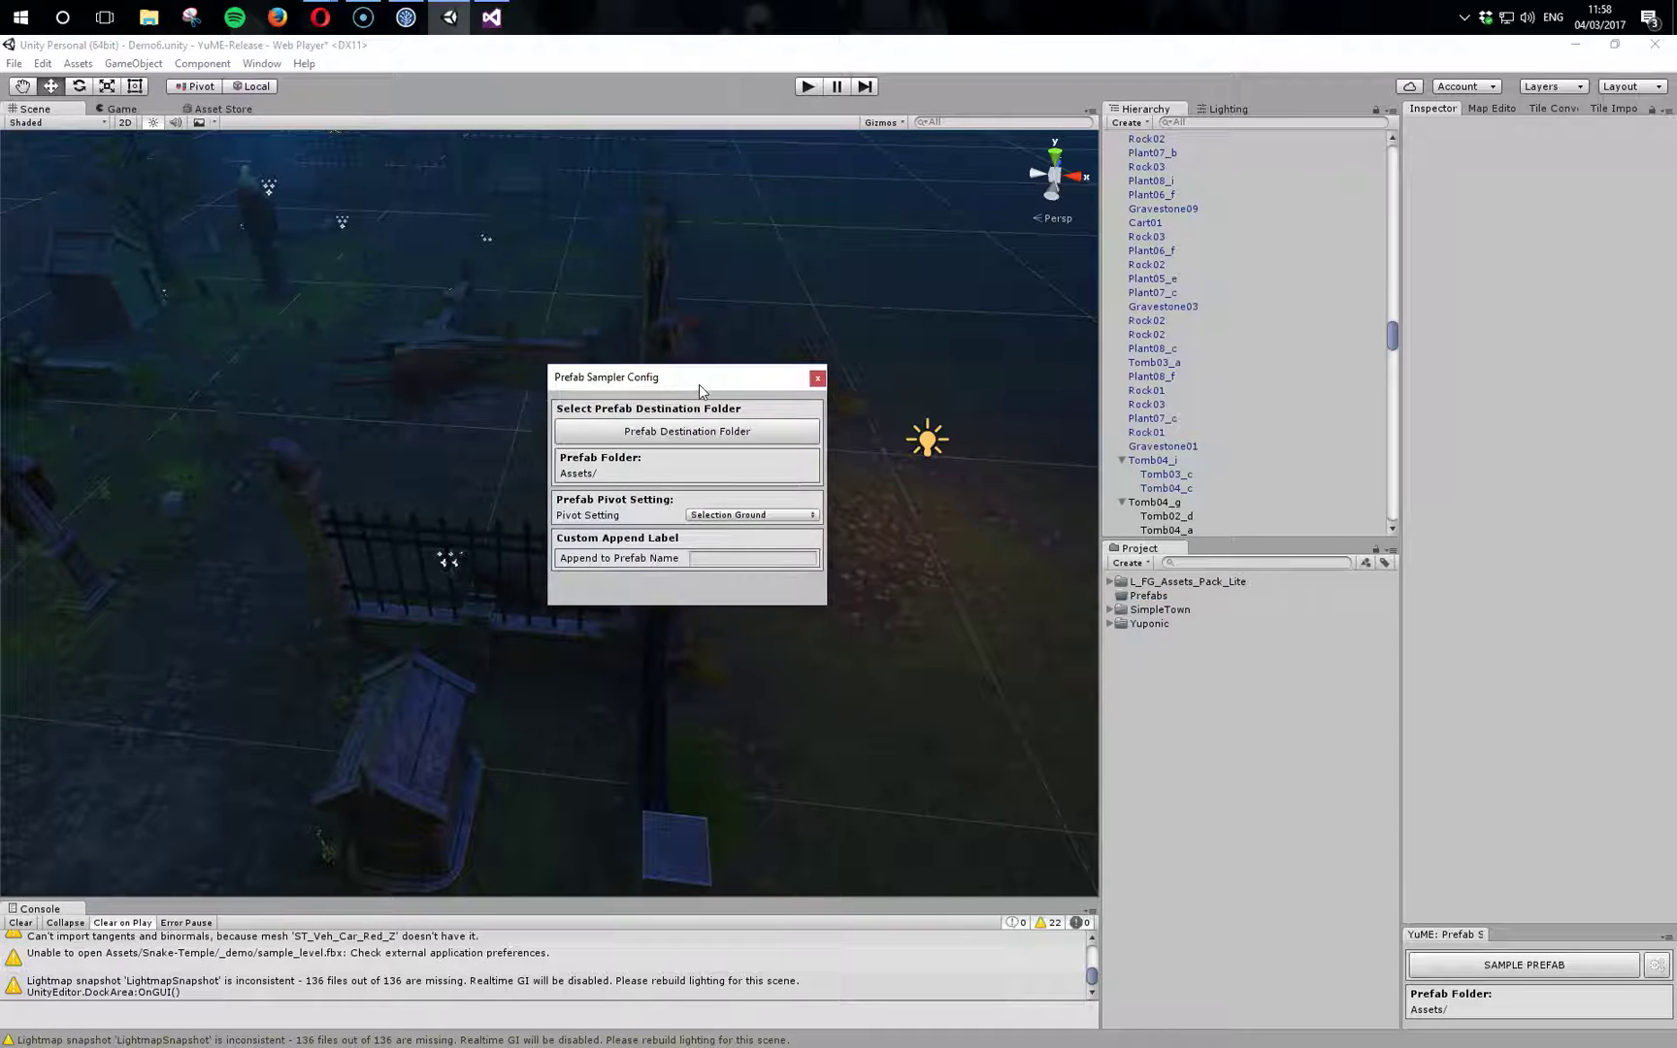
click(733, 439)
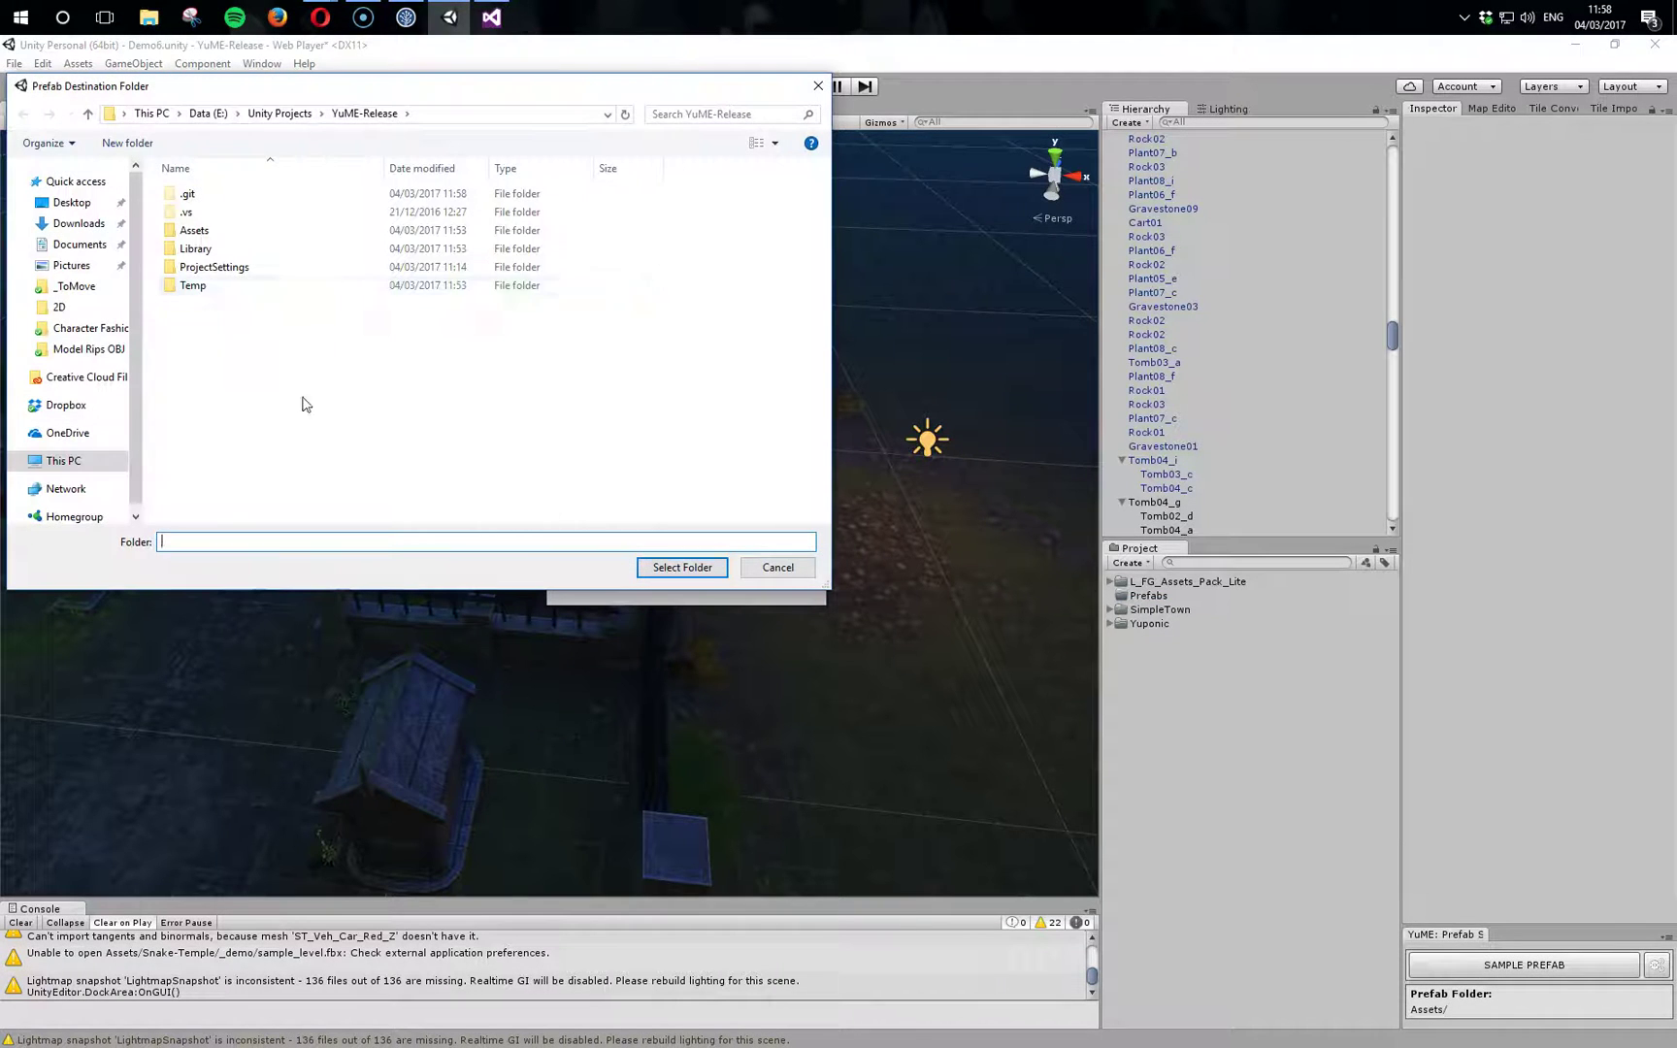
double_click(206, 213)
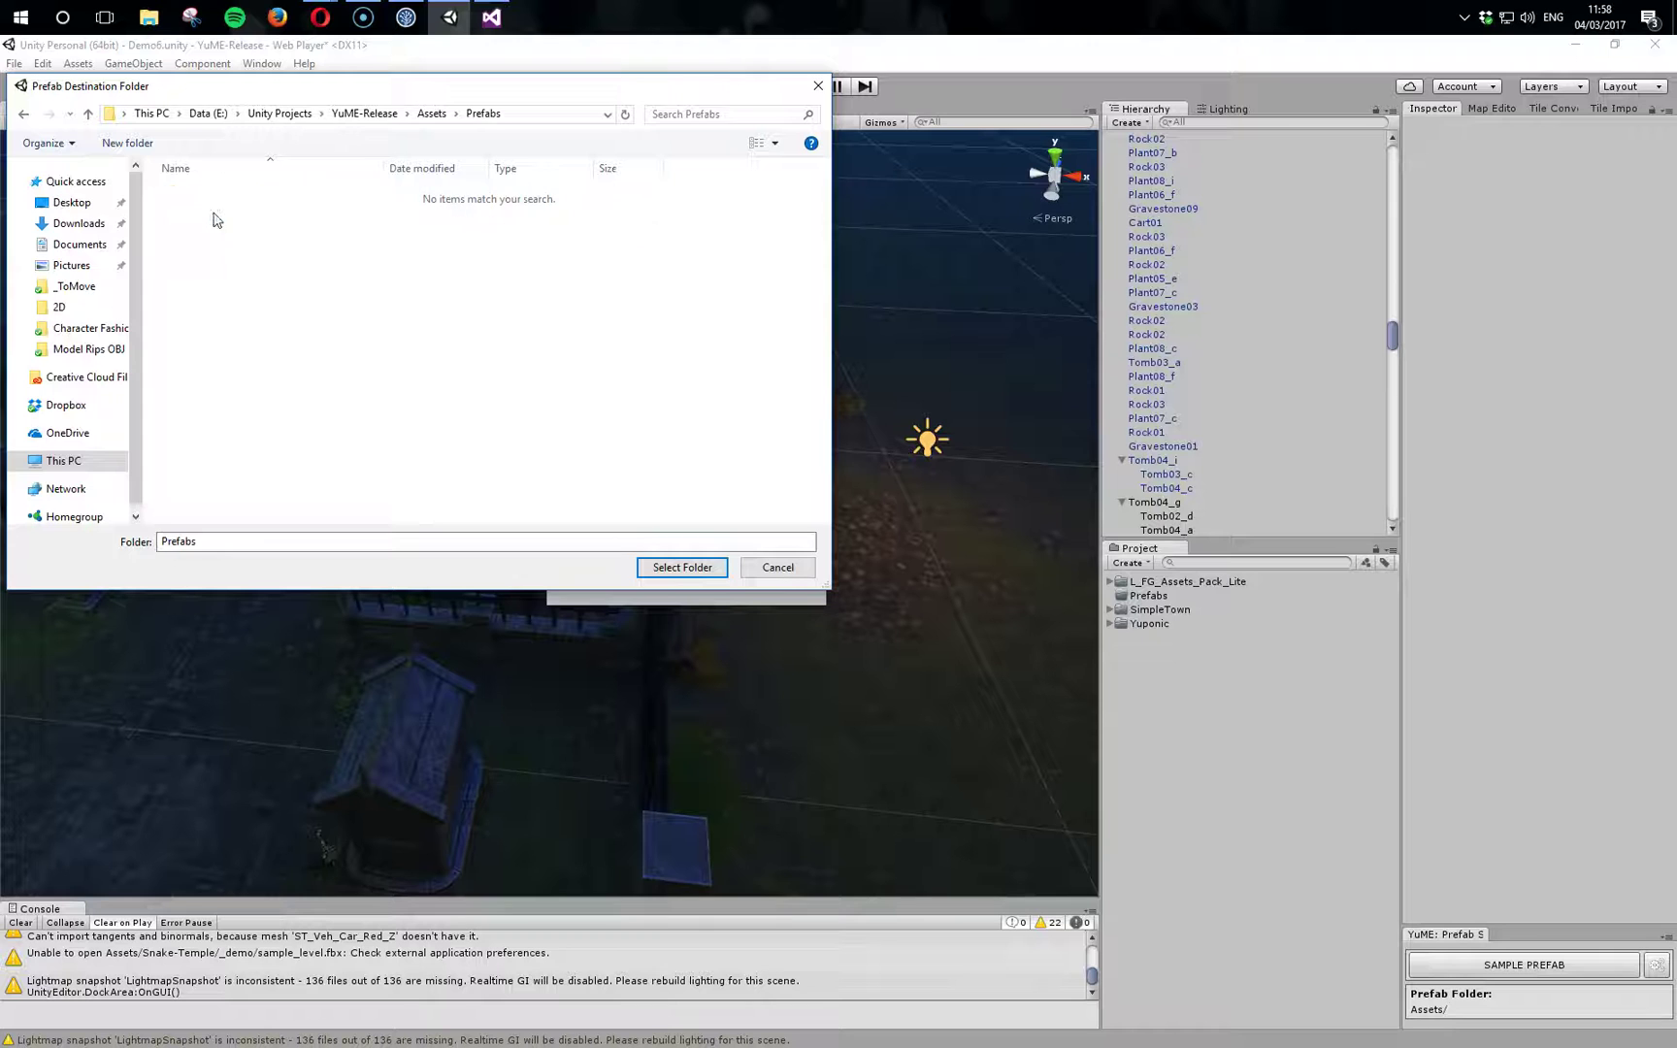
click(691, 570)
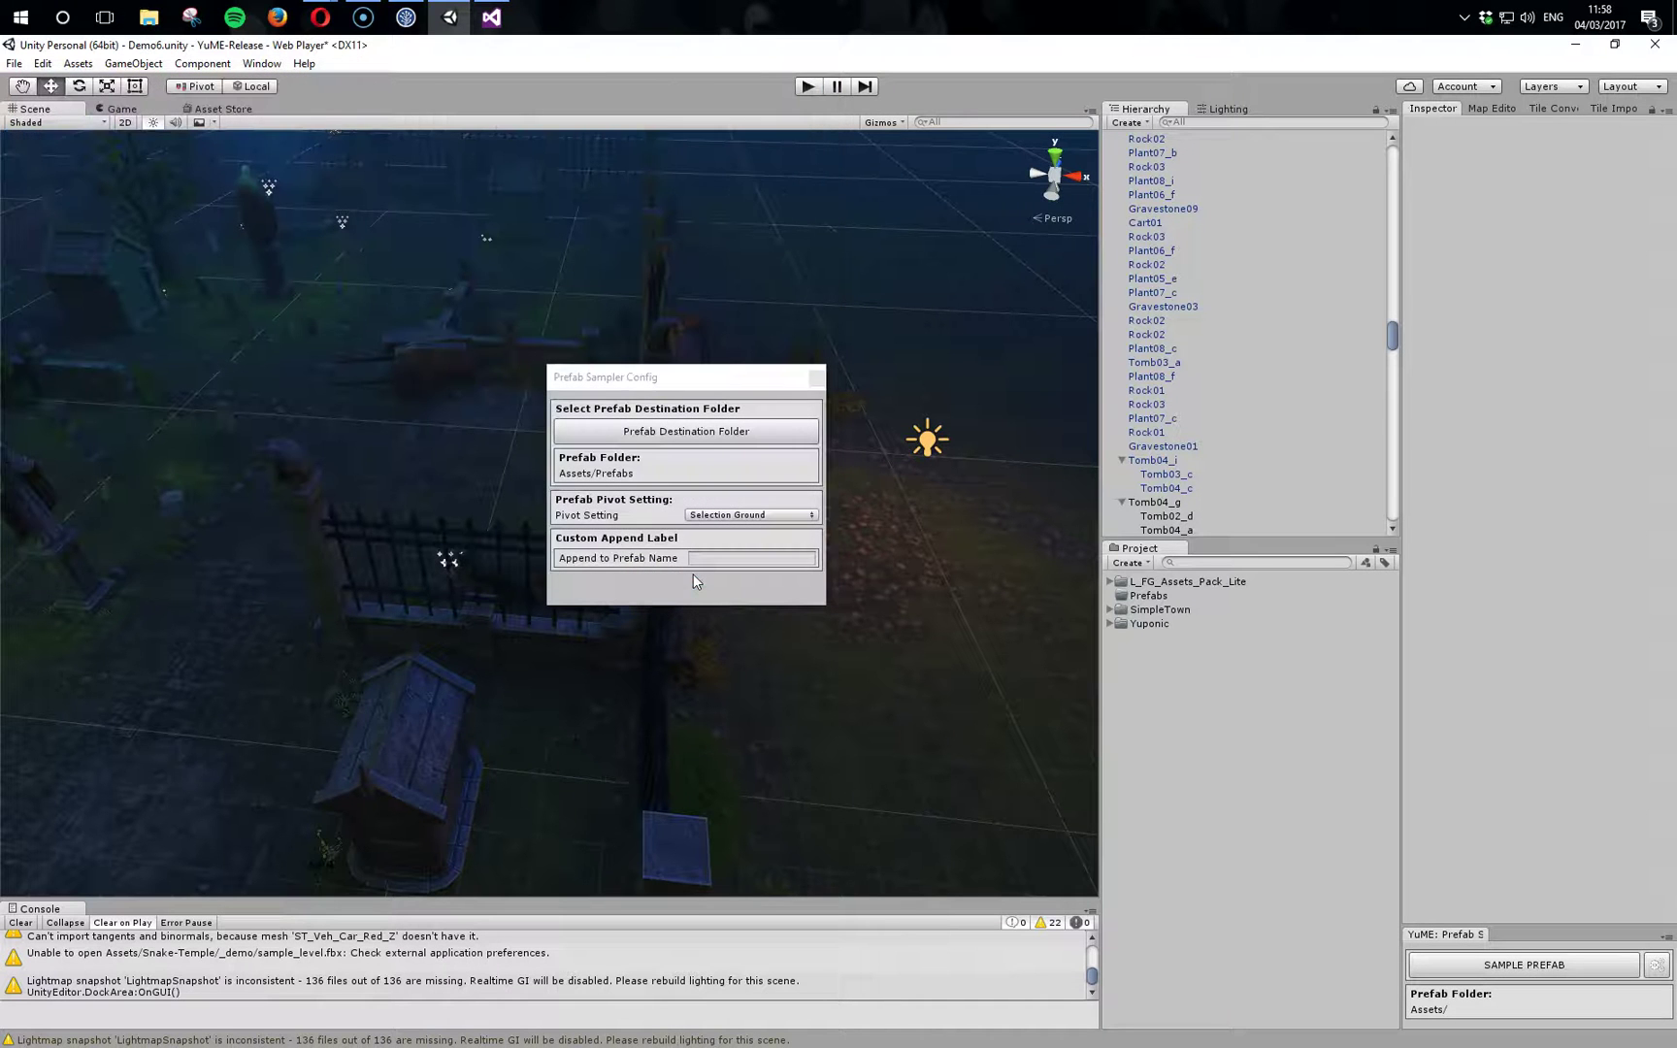
Review the pivot setting options, enter yupo as the custom label for prefab names, and close the configuration
click(723, 517)
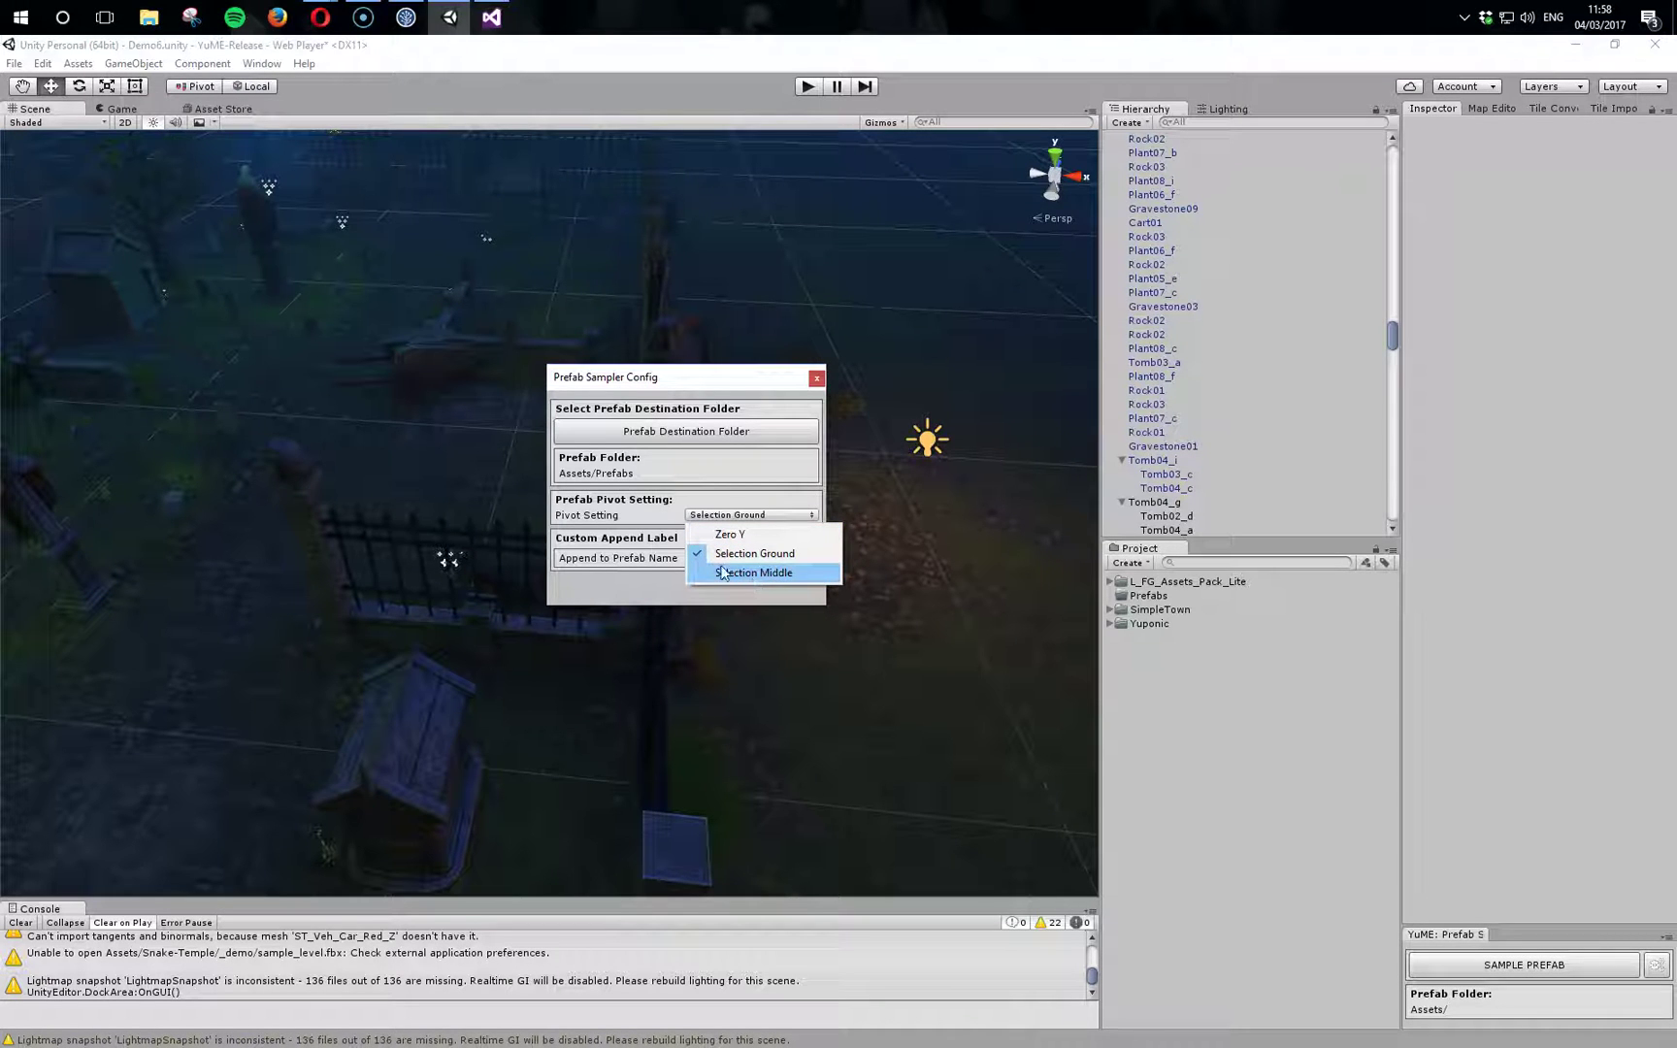
click(638, 515)
click(742, 557)
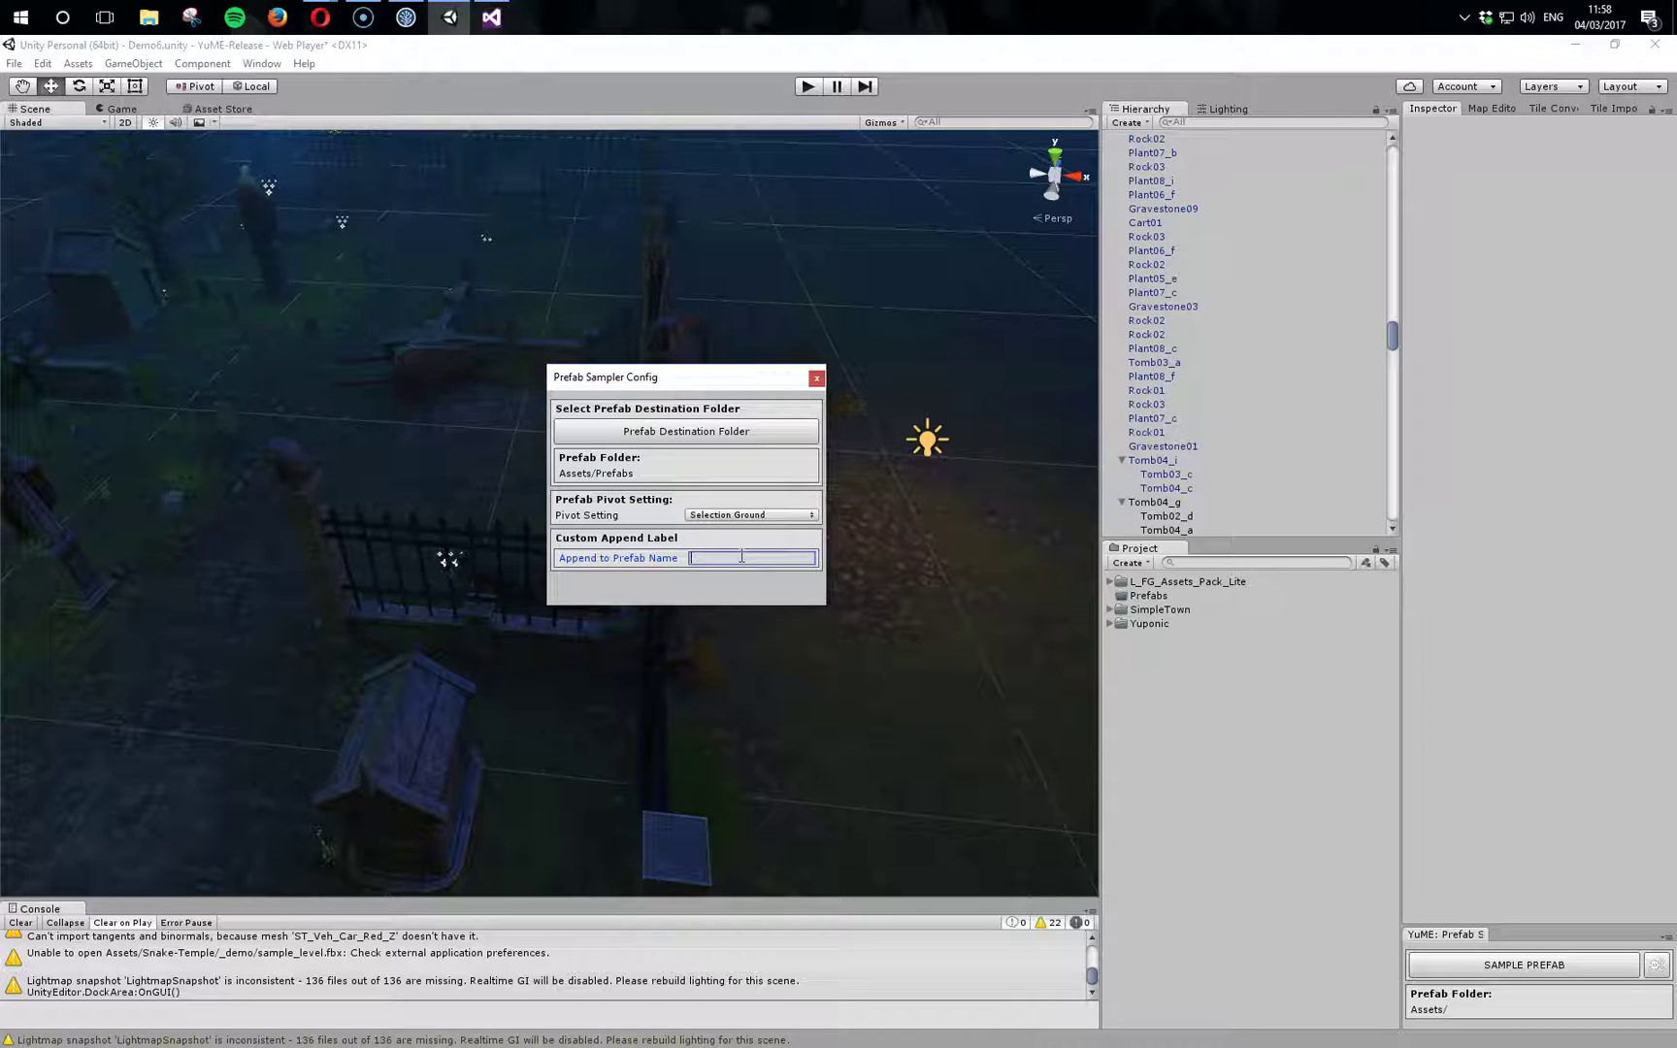
text(yupo)
click(816, 379)
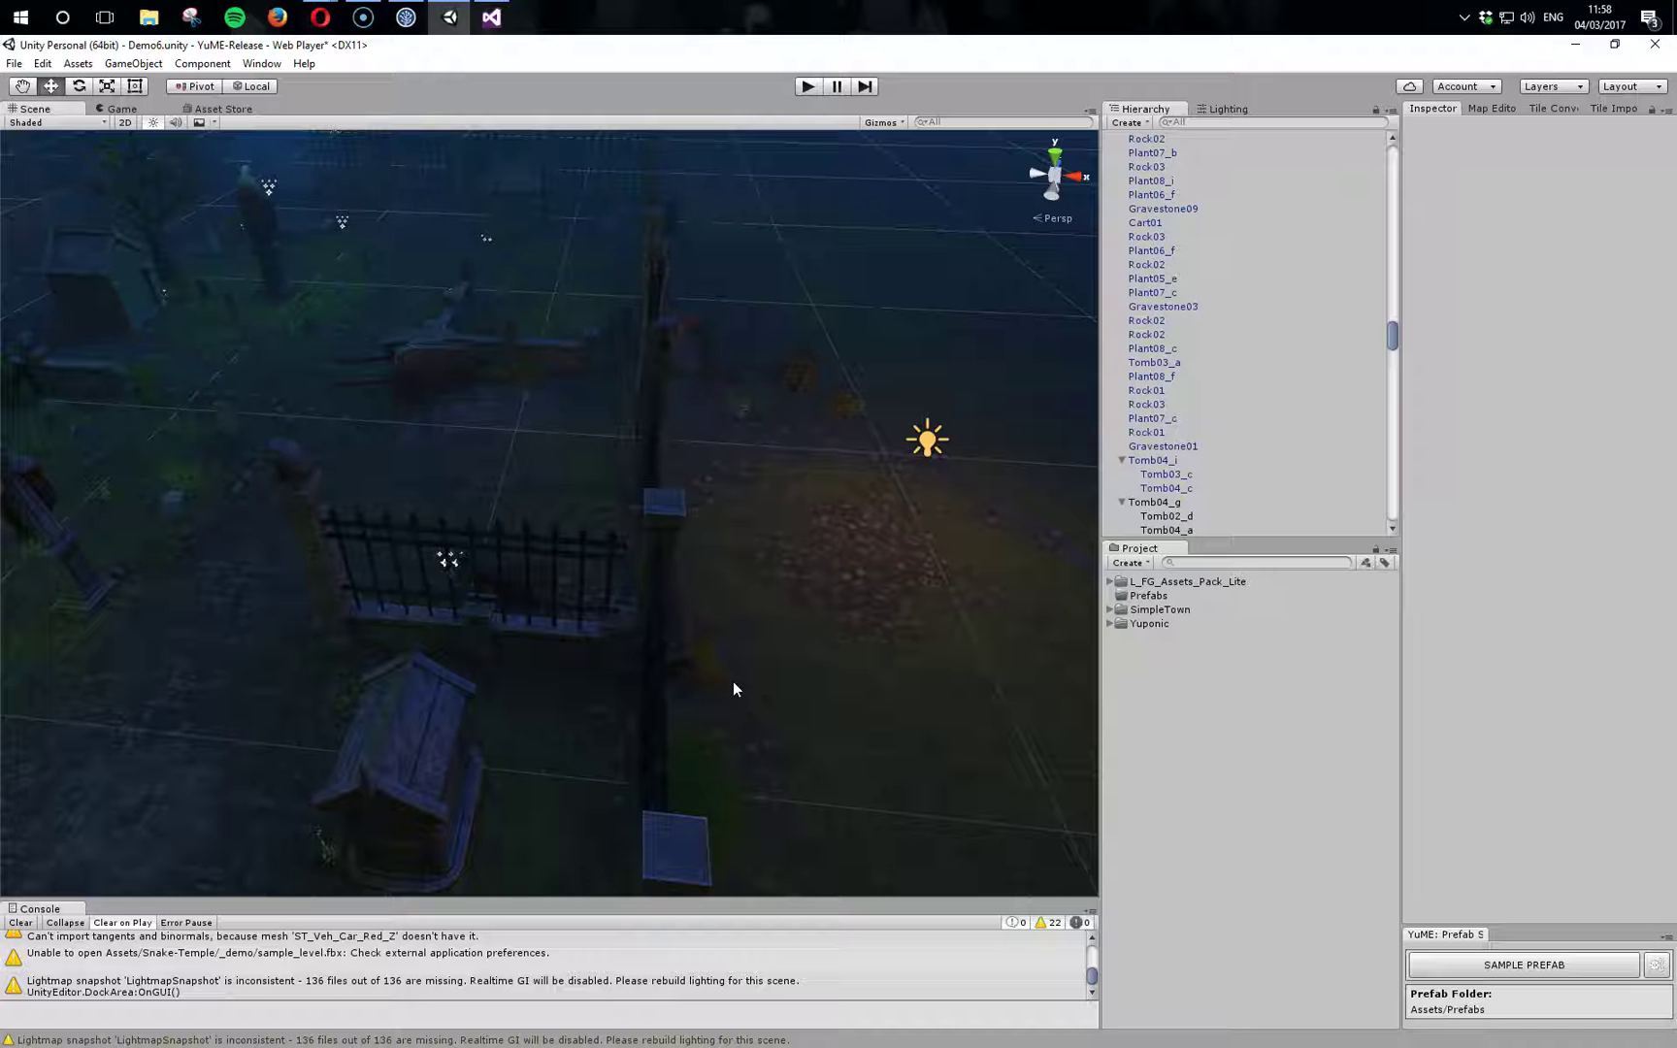
click(523, 647)
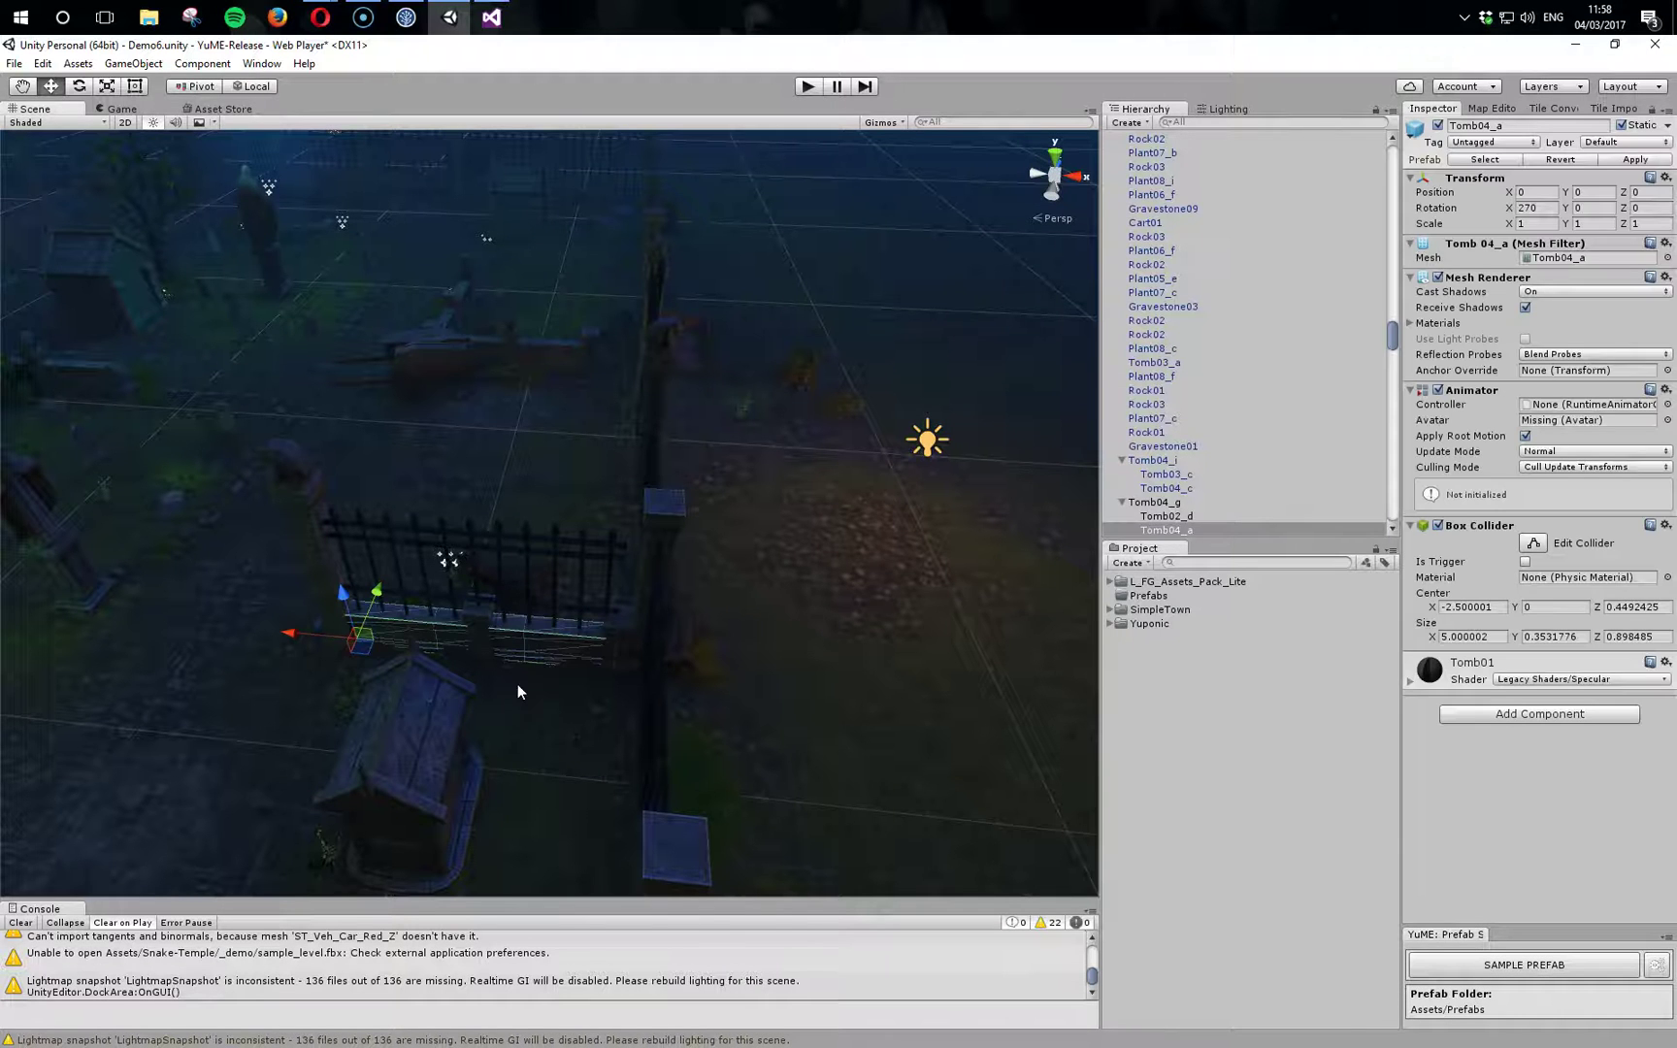
click(477, 648)
click(615, 634)
click(581, 587)
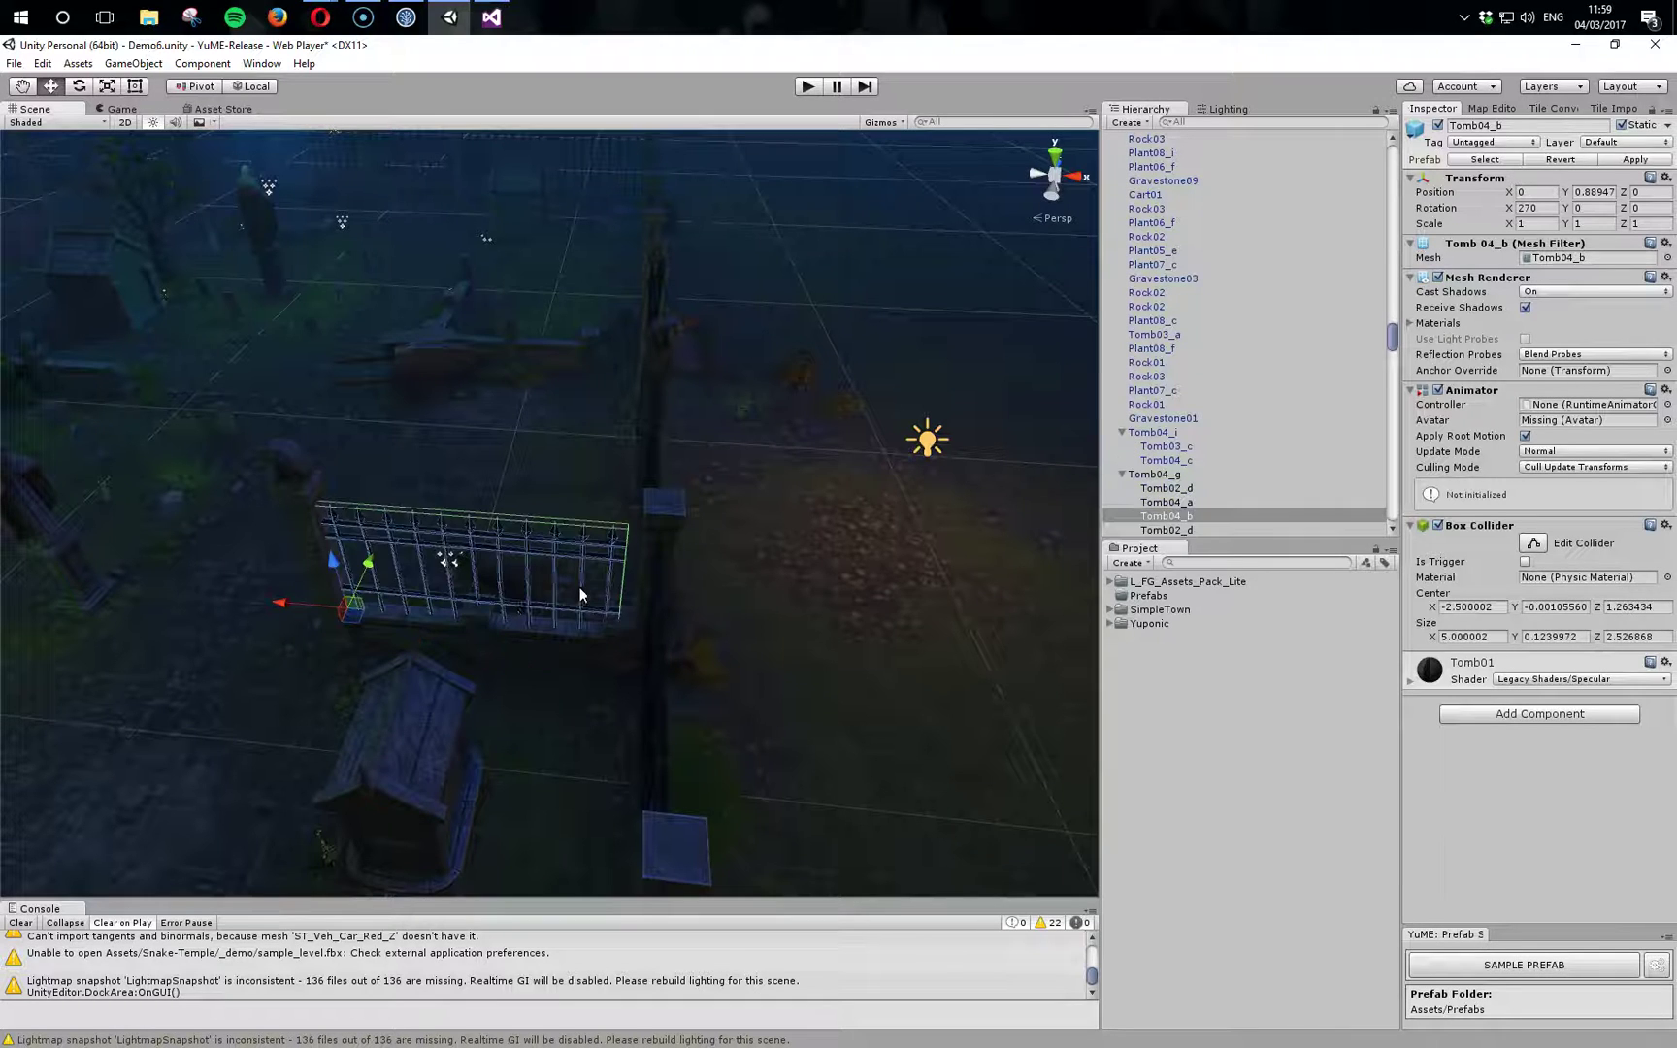
Select the tall pillar, low wall, short posts and iron railing of the fence together and sample them as one prefab
click(312, 531)
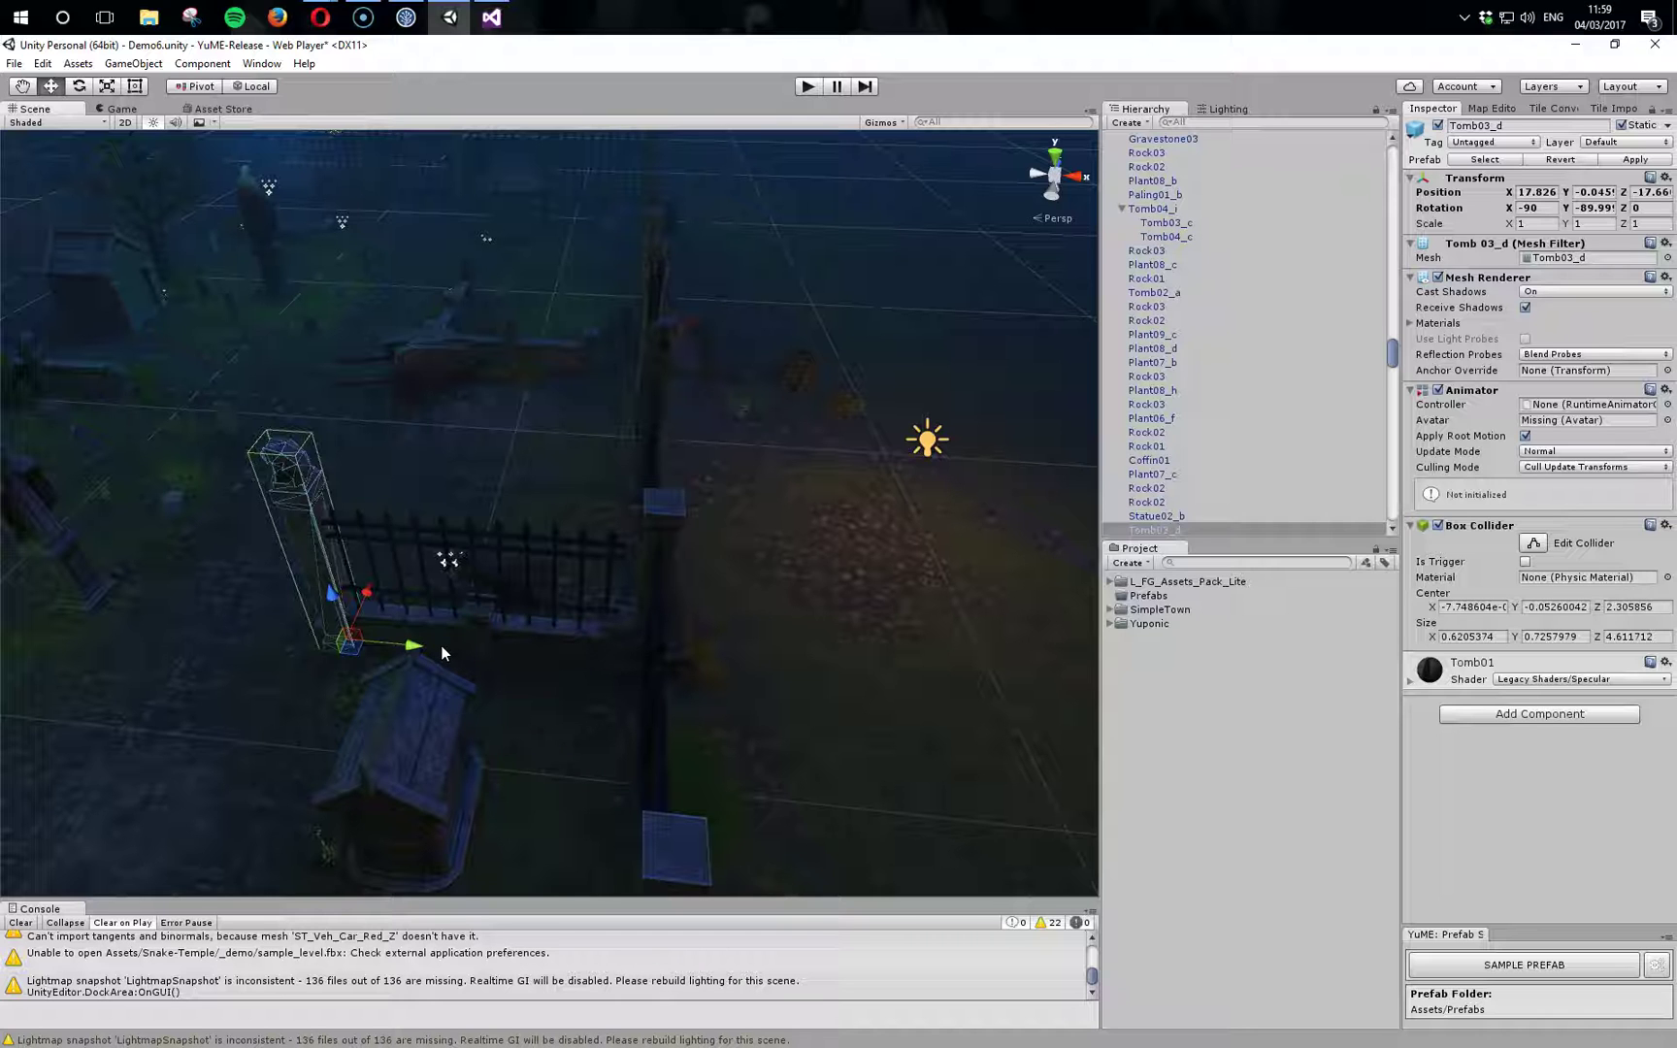
shift+click(468, 618)
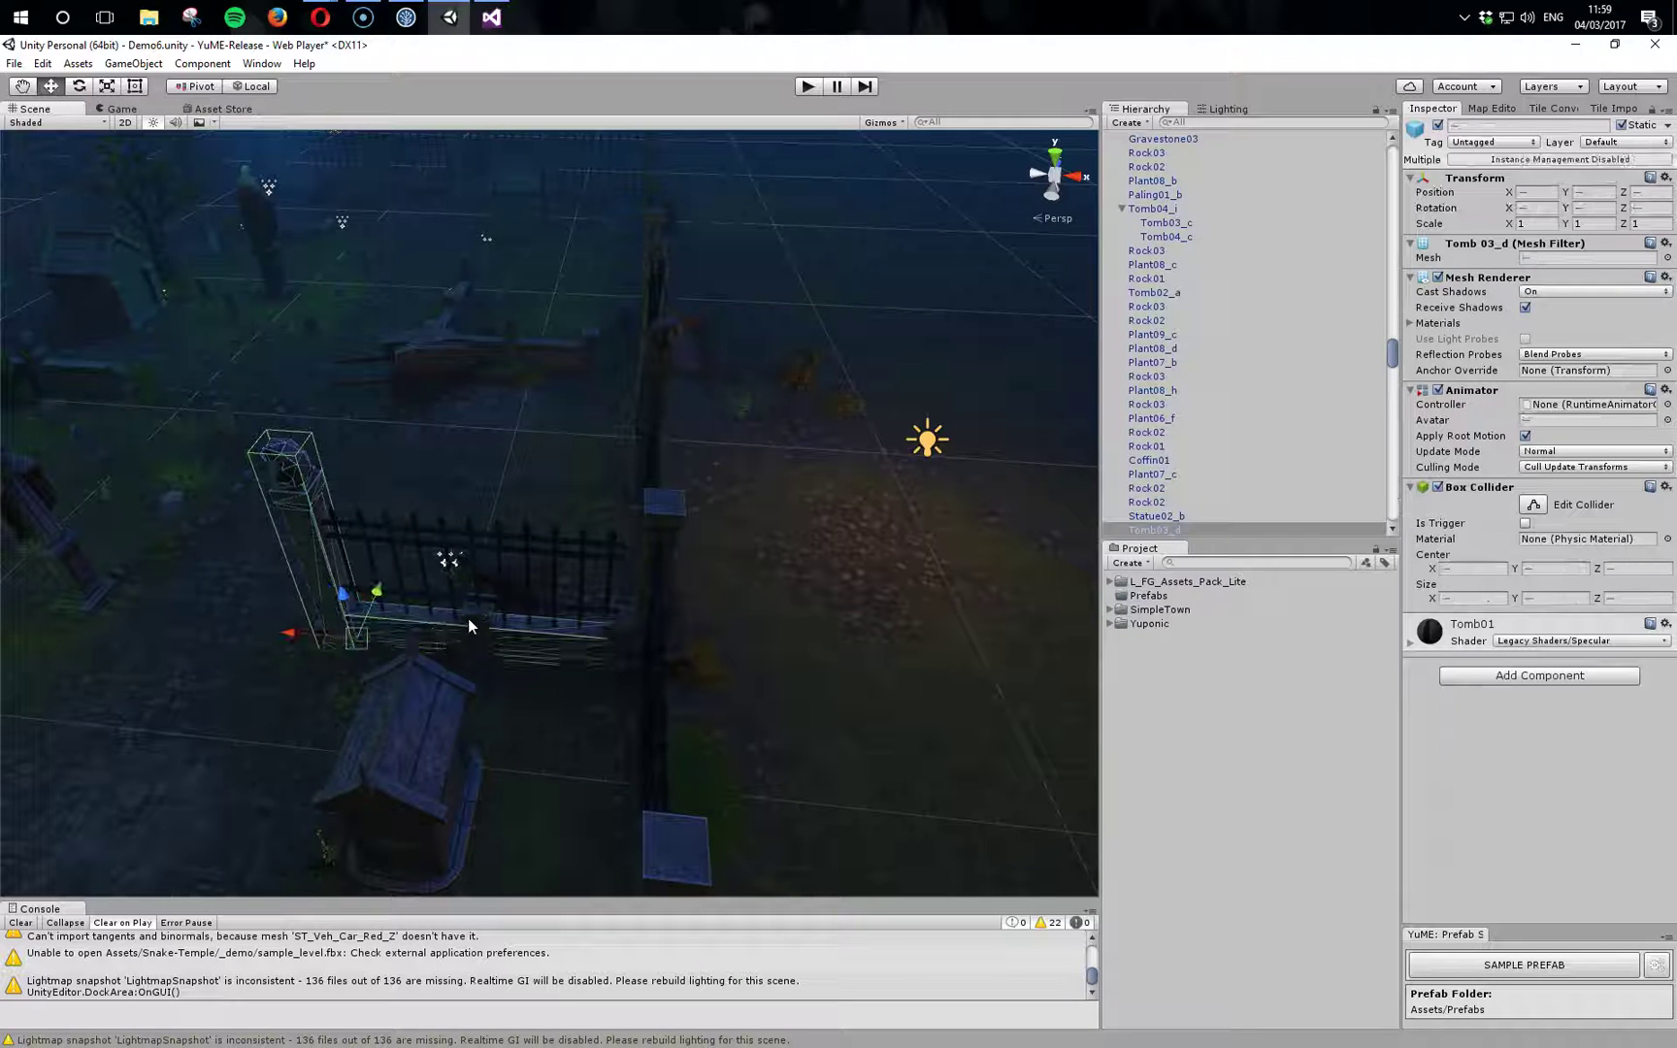
shift+click(473, 618)
shift+click(481, 614)
shift+click(507, 615)
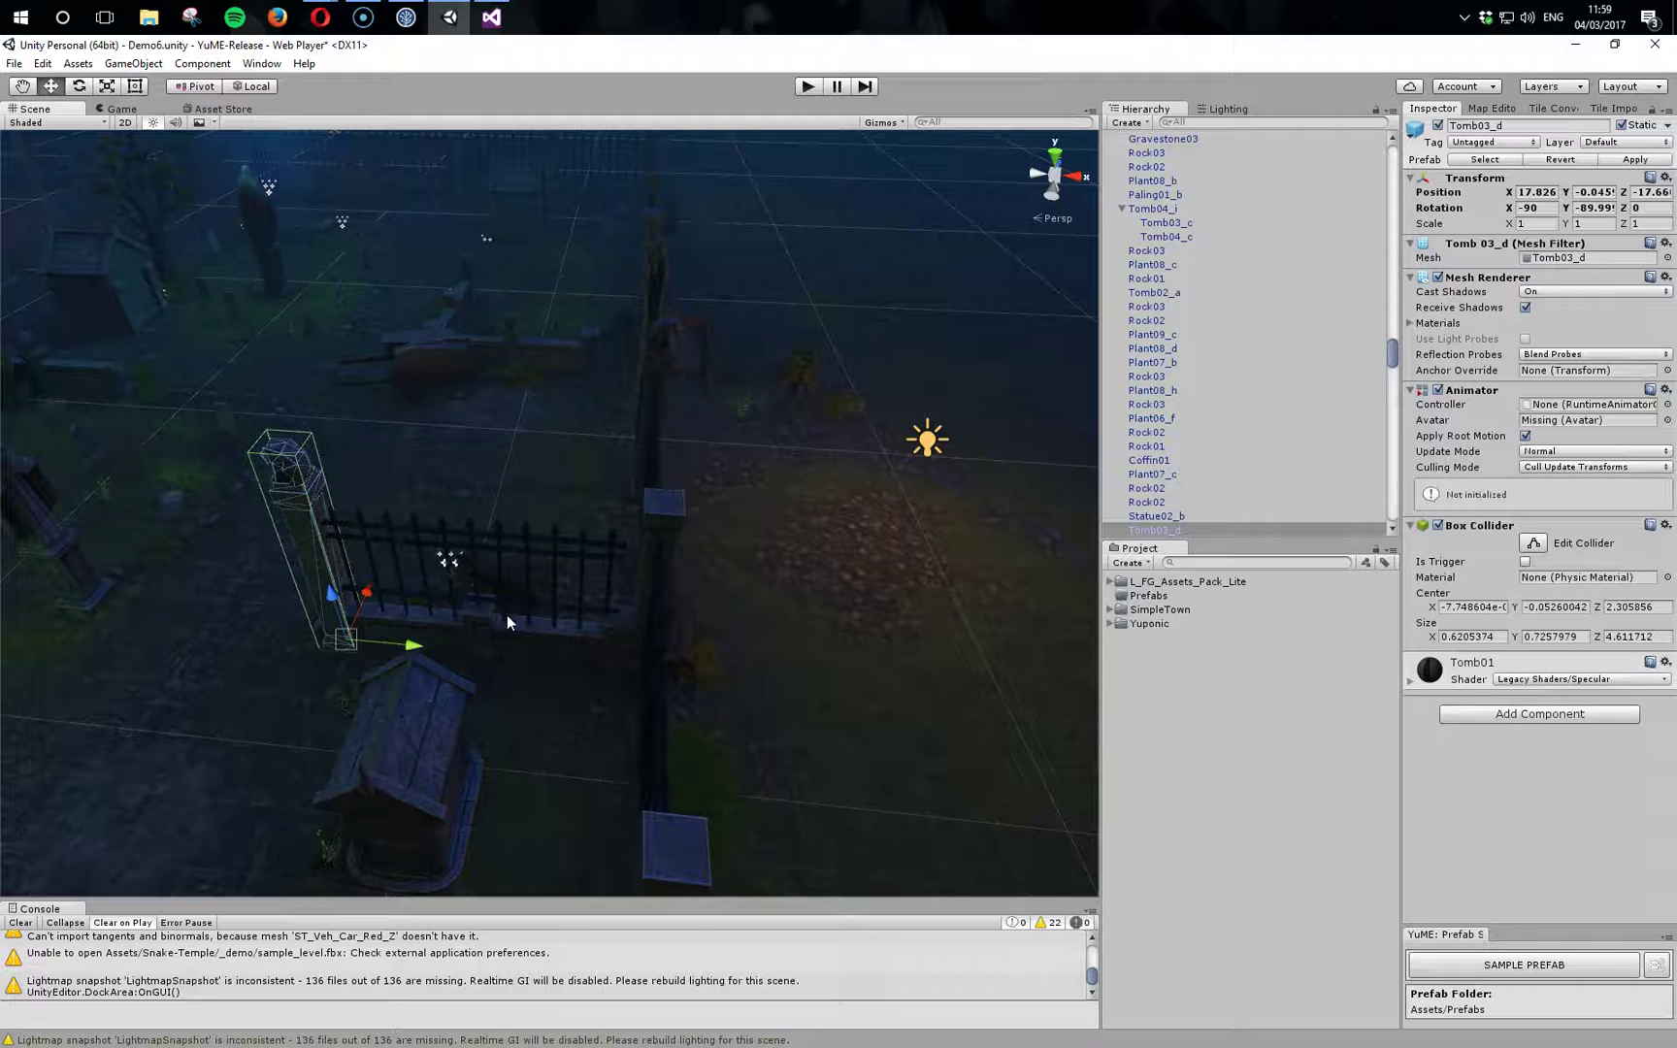
shift+click(493, 641)
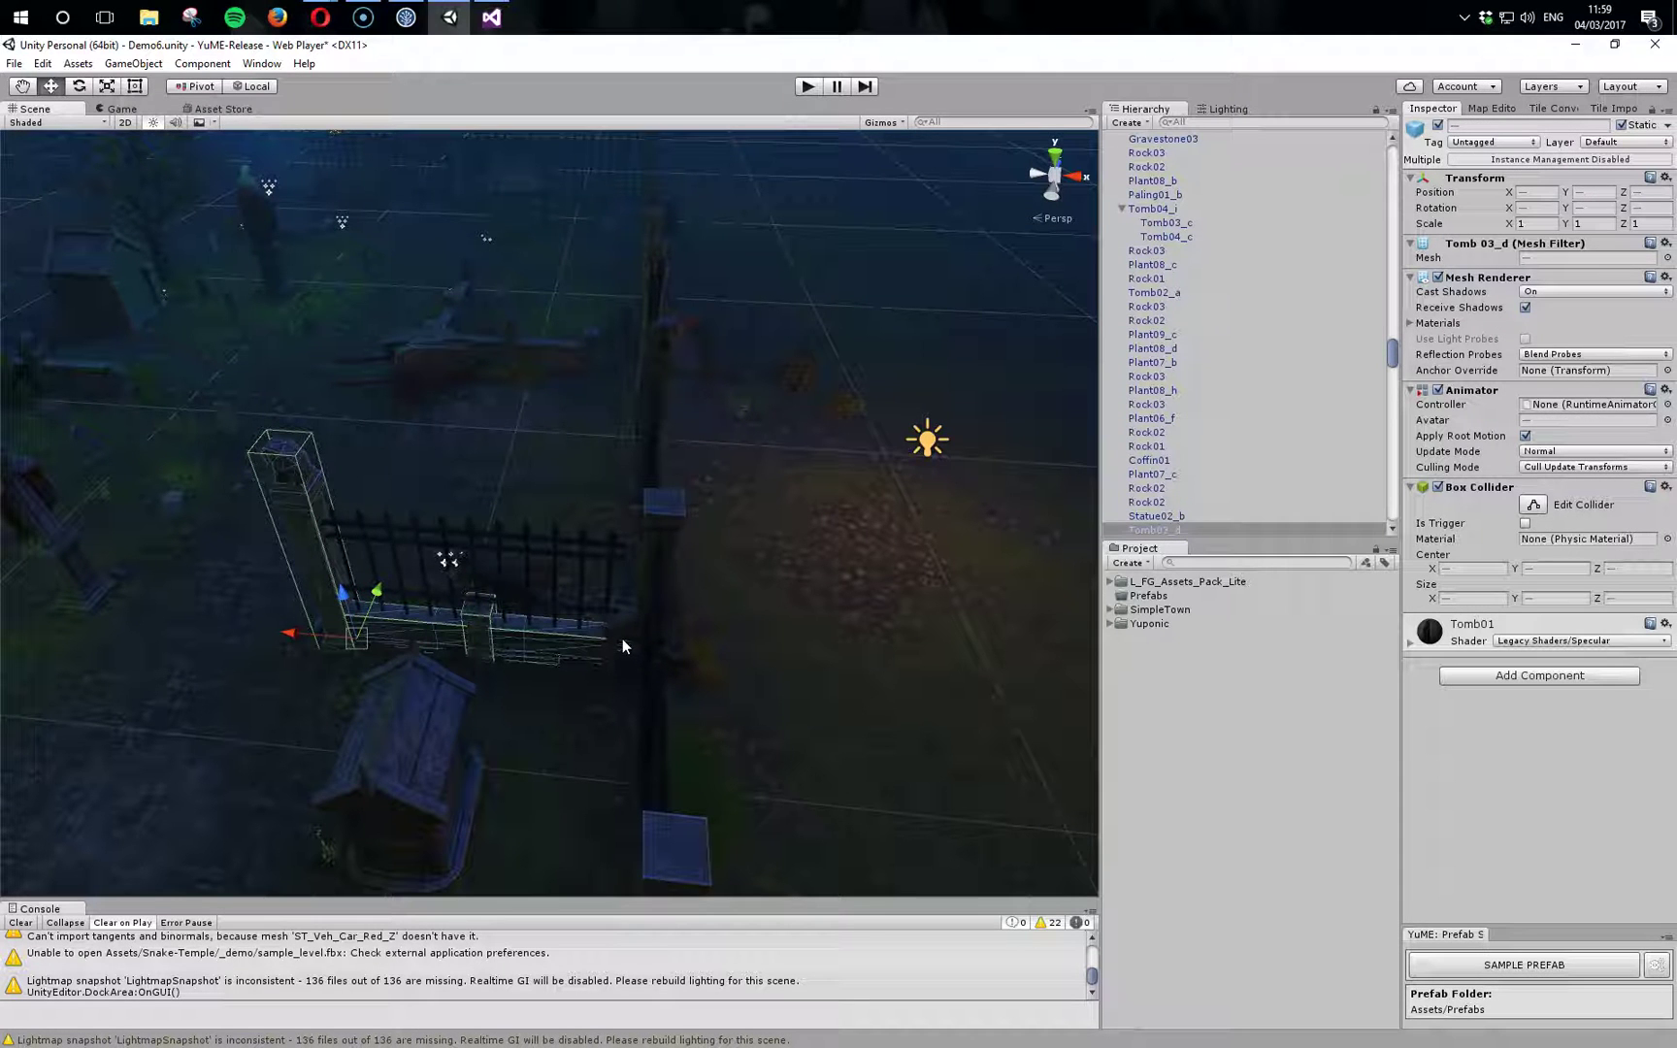
shift+click(610, 548)
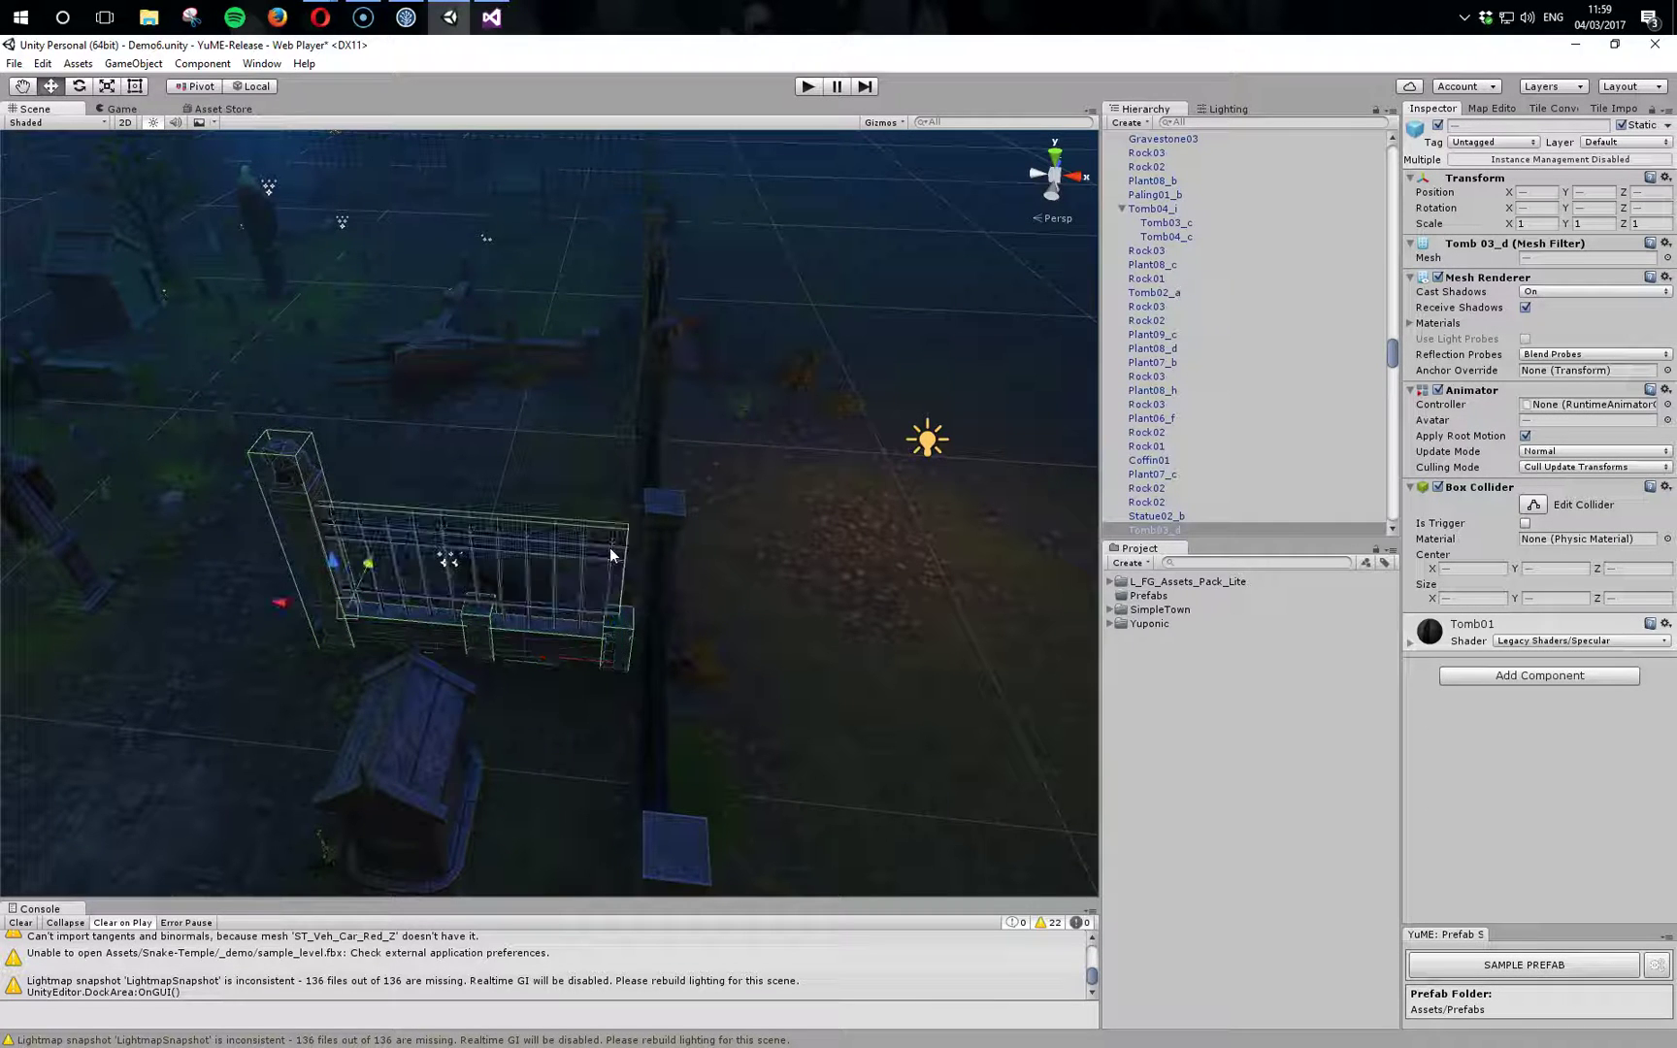
click(1559, 976)
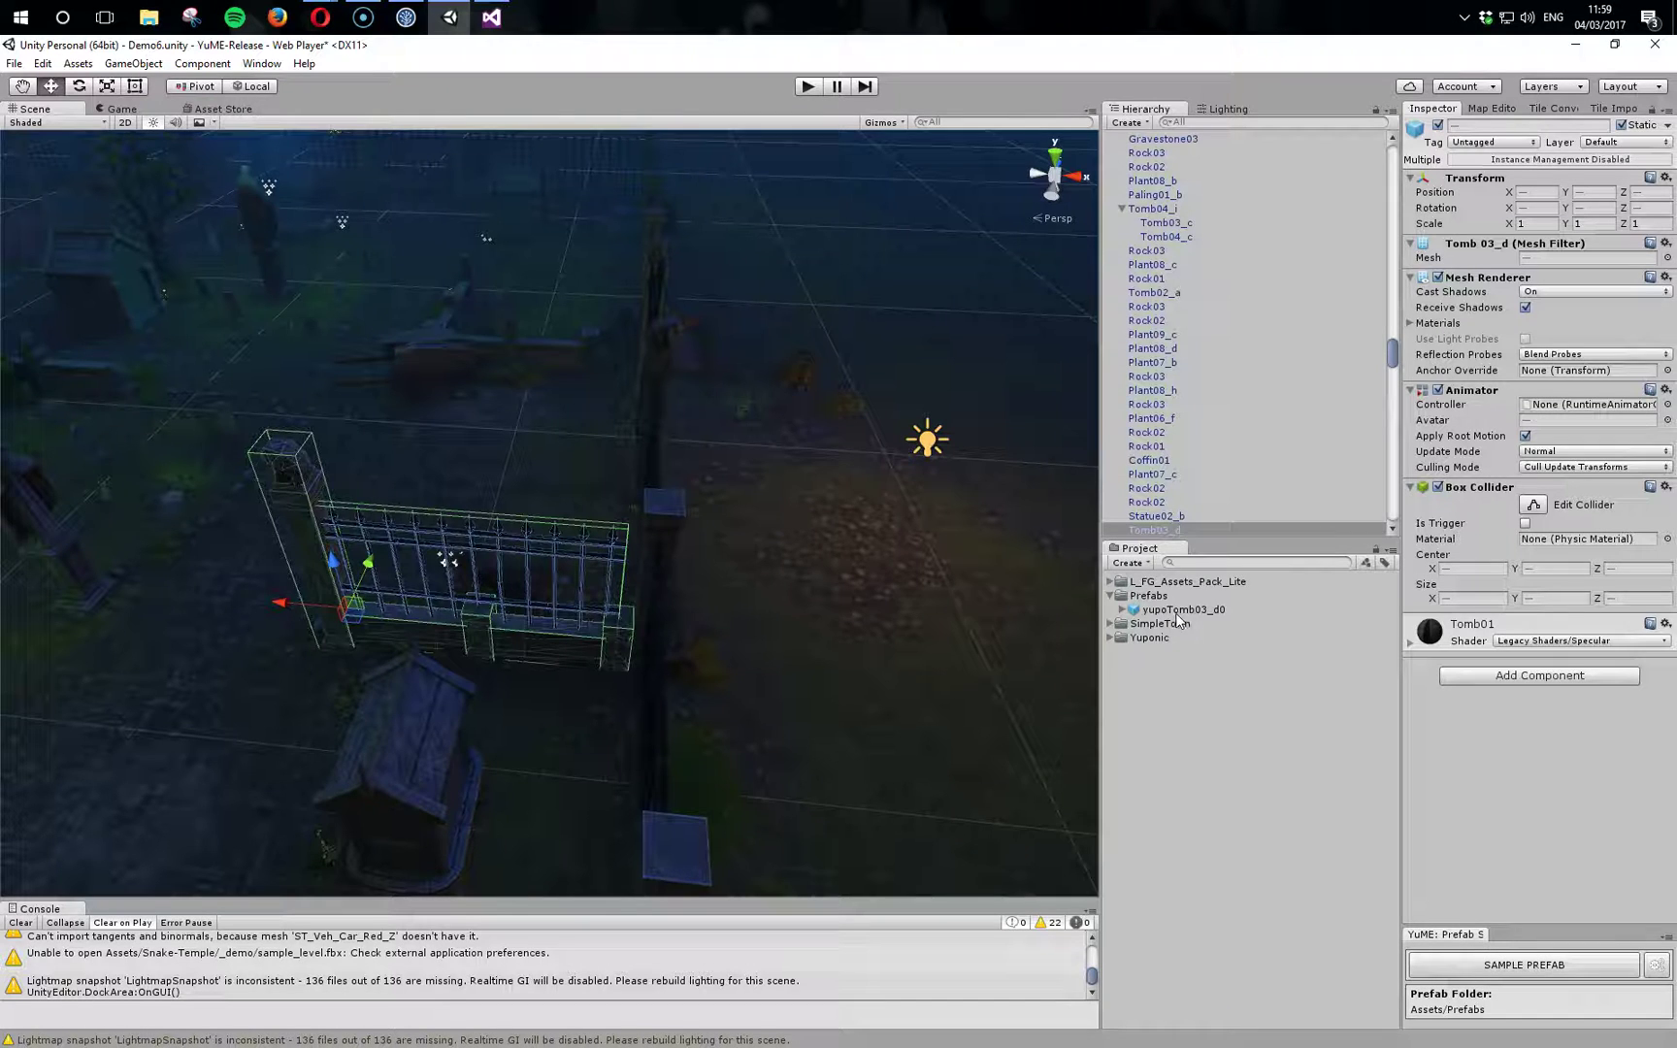
Place a yupoTomb03_d0 instance outside the graveyard wall at about X 28.7, Y 6, Z -15.5
drag(1175, 610, 876, 563)
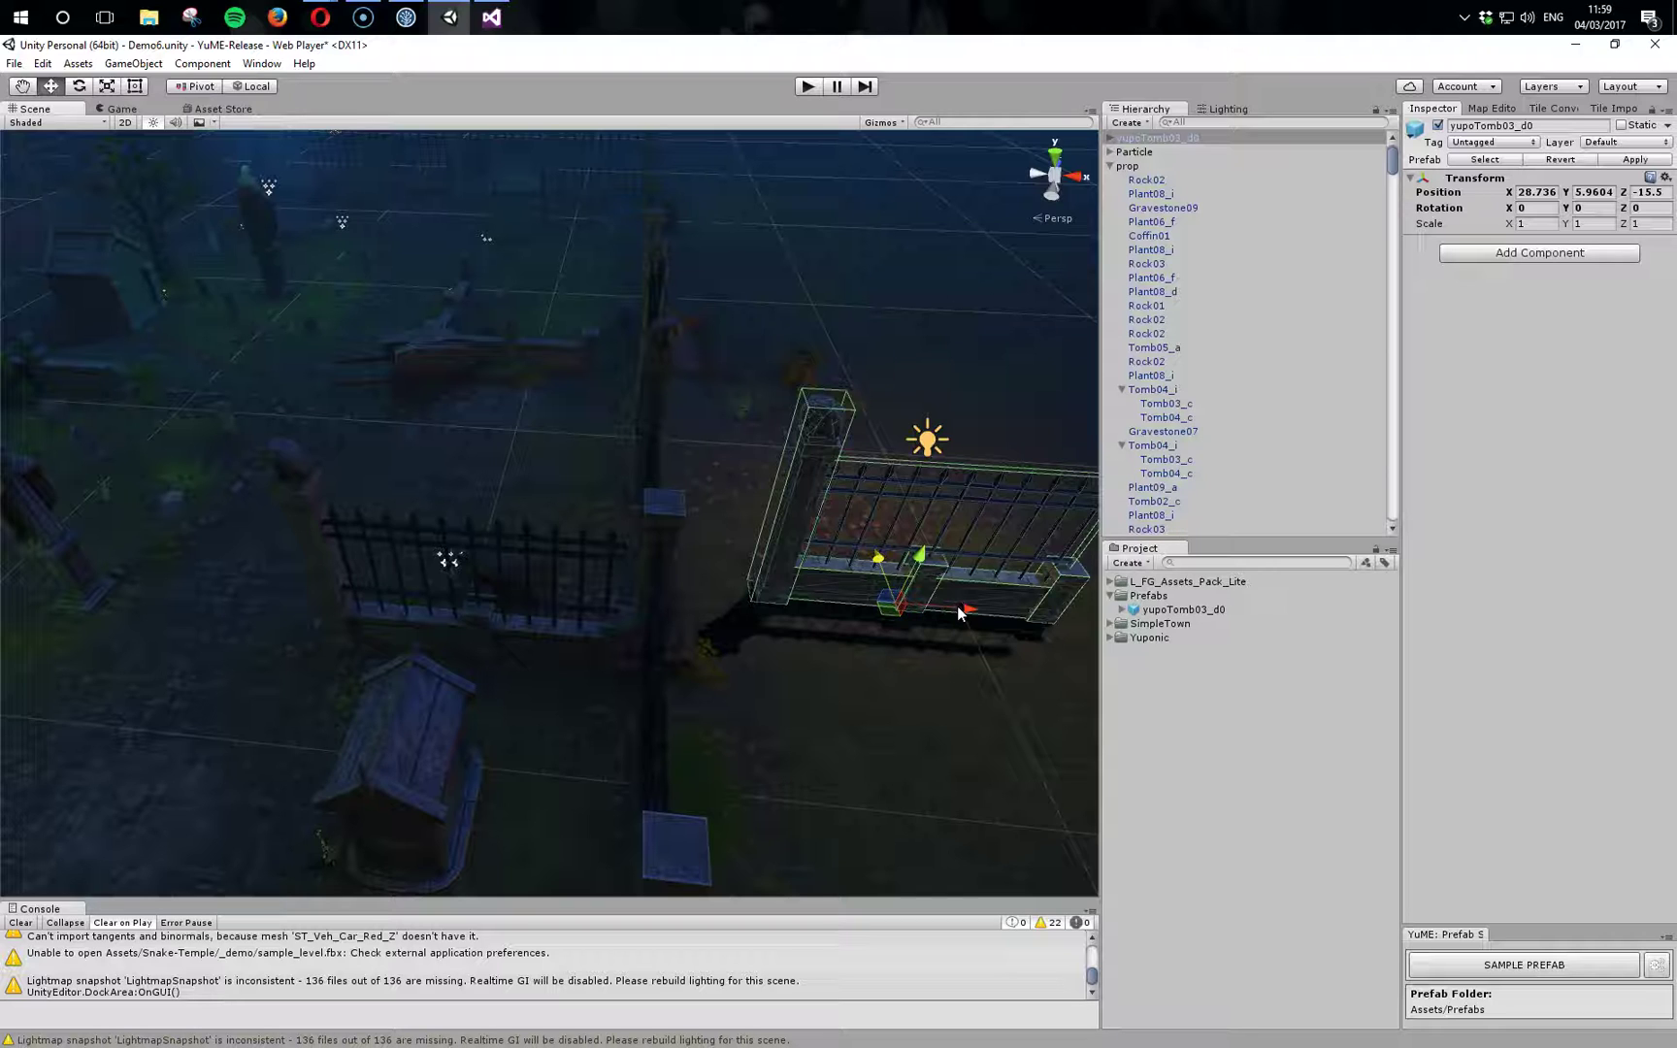
scroll(958, 613, down, 5)
middle_drag(671, 614, 715, 622)
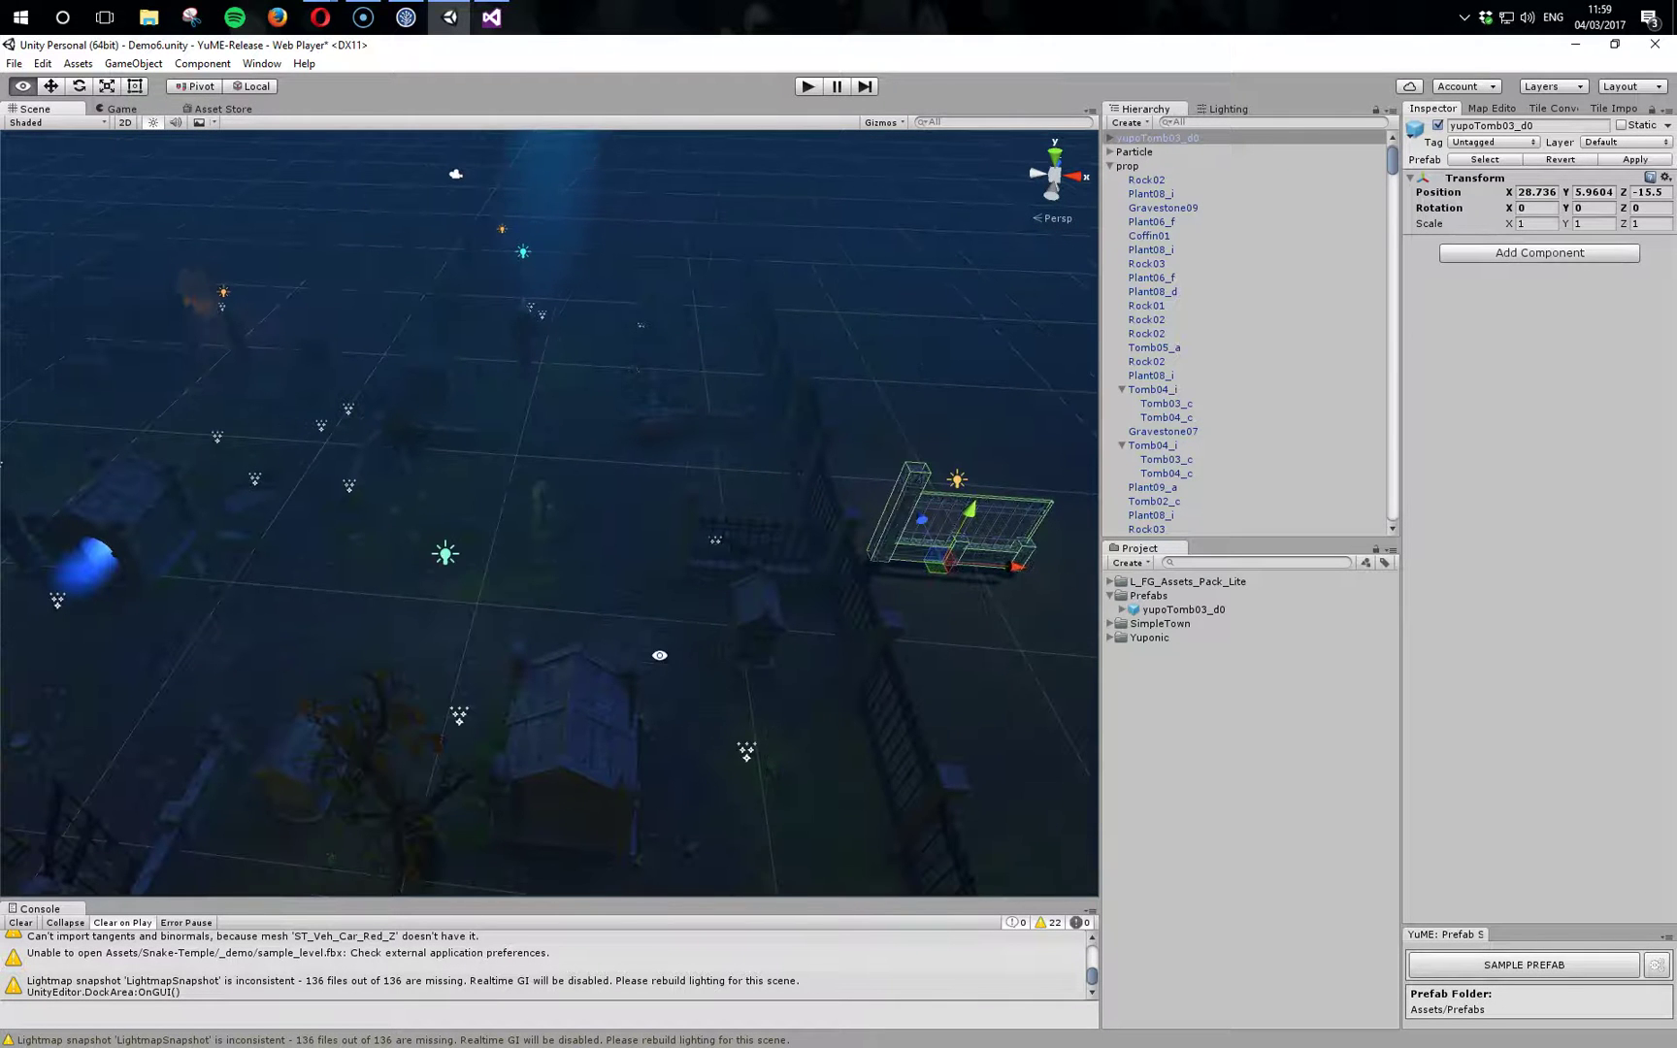
Select Particle_bloom02, the blue Bloom02 glow and the tomb building around it together, and sample them as one prefab
alt+scroll(291, 607, up, 10)
right_drag(223, 632, 307, 651)
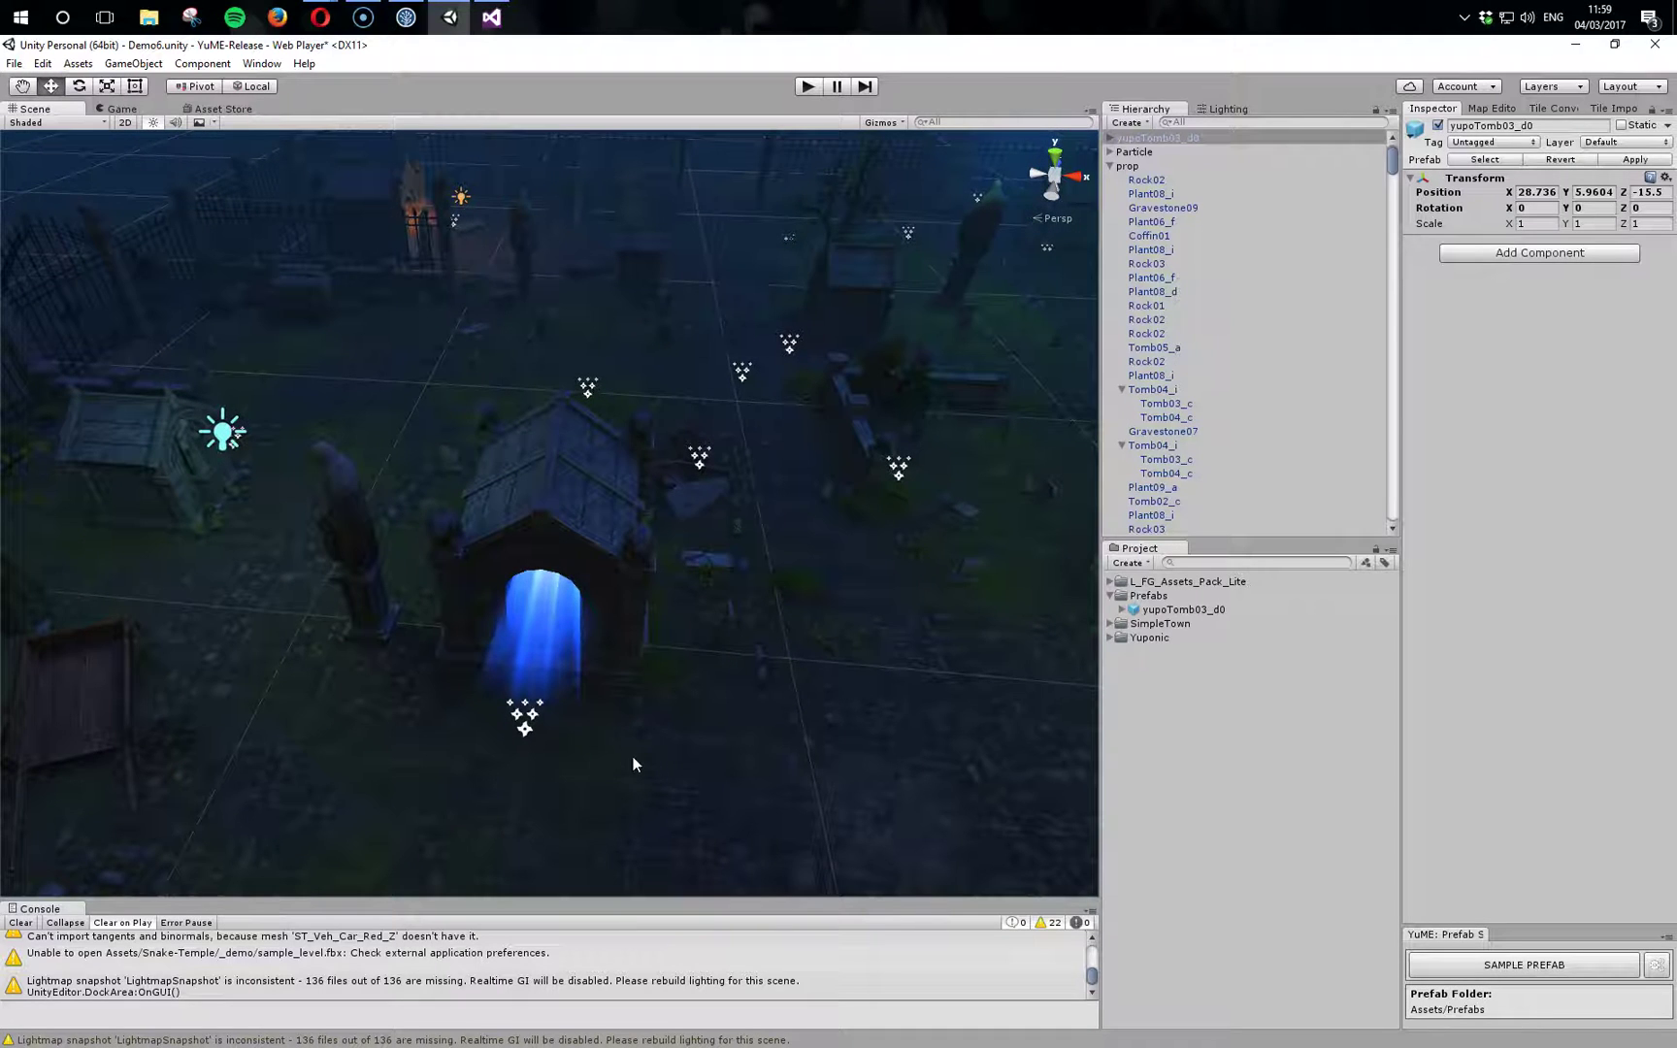
click(537, 726)
click(528, 736)
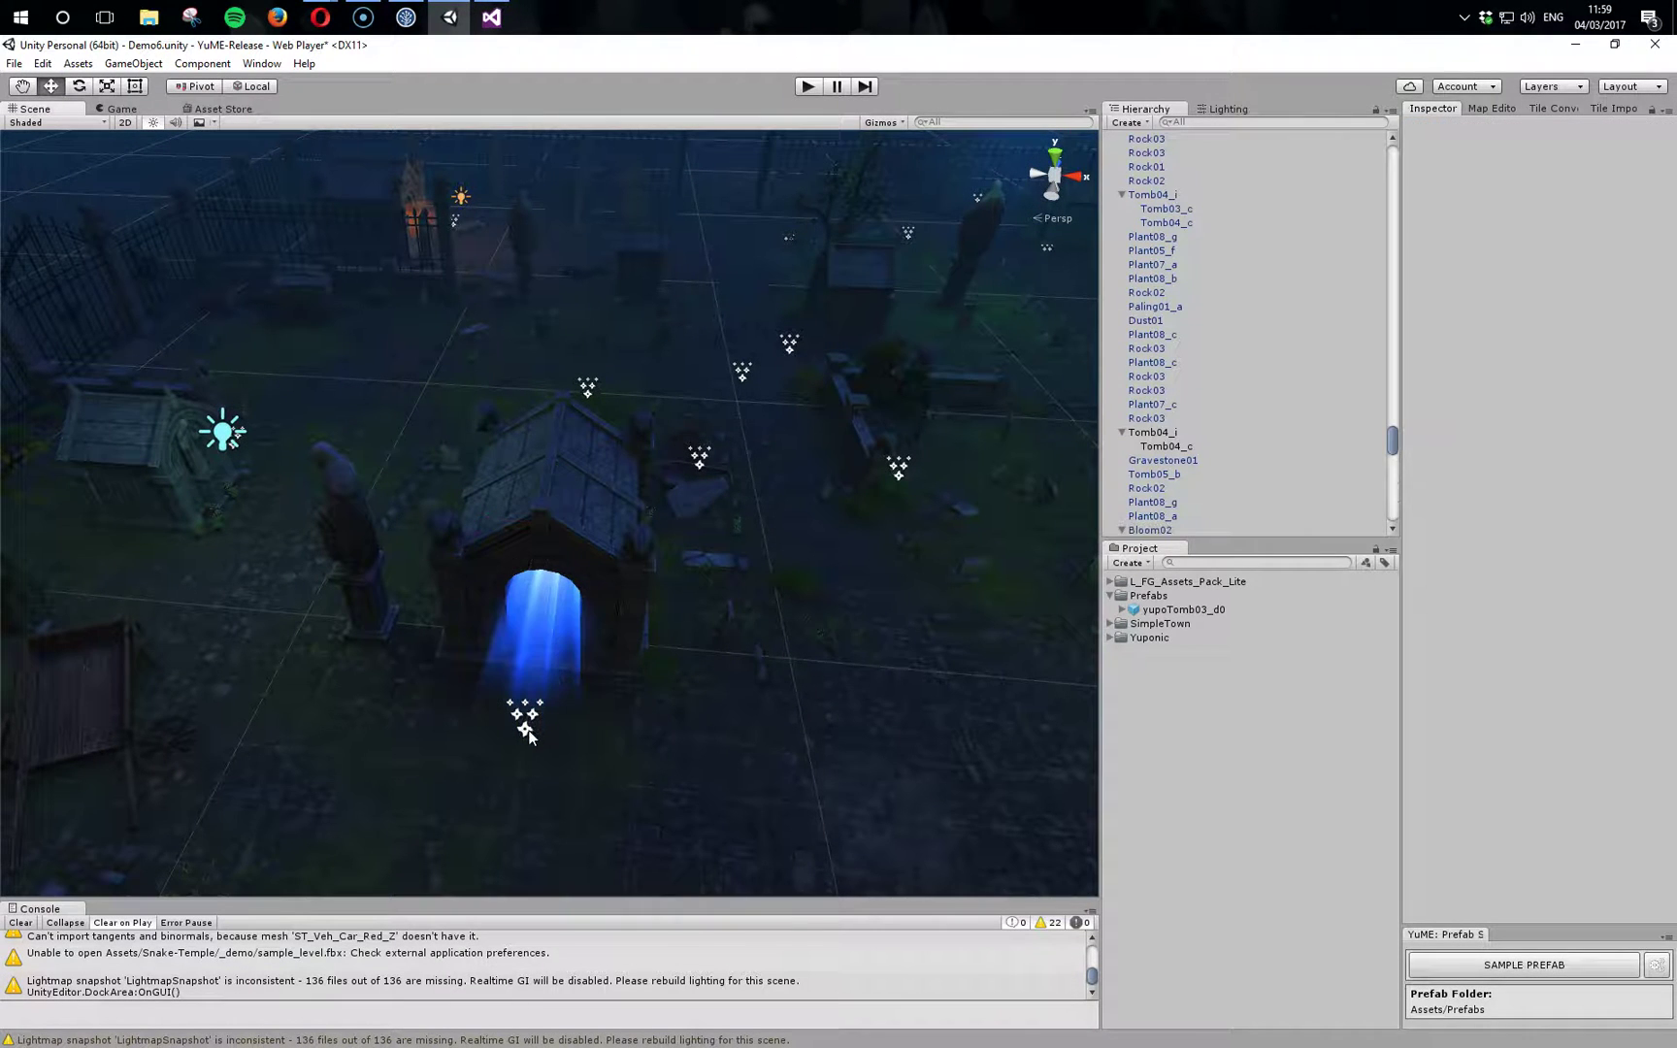
click(526, 738)
click(523, 741)
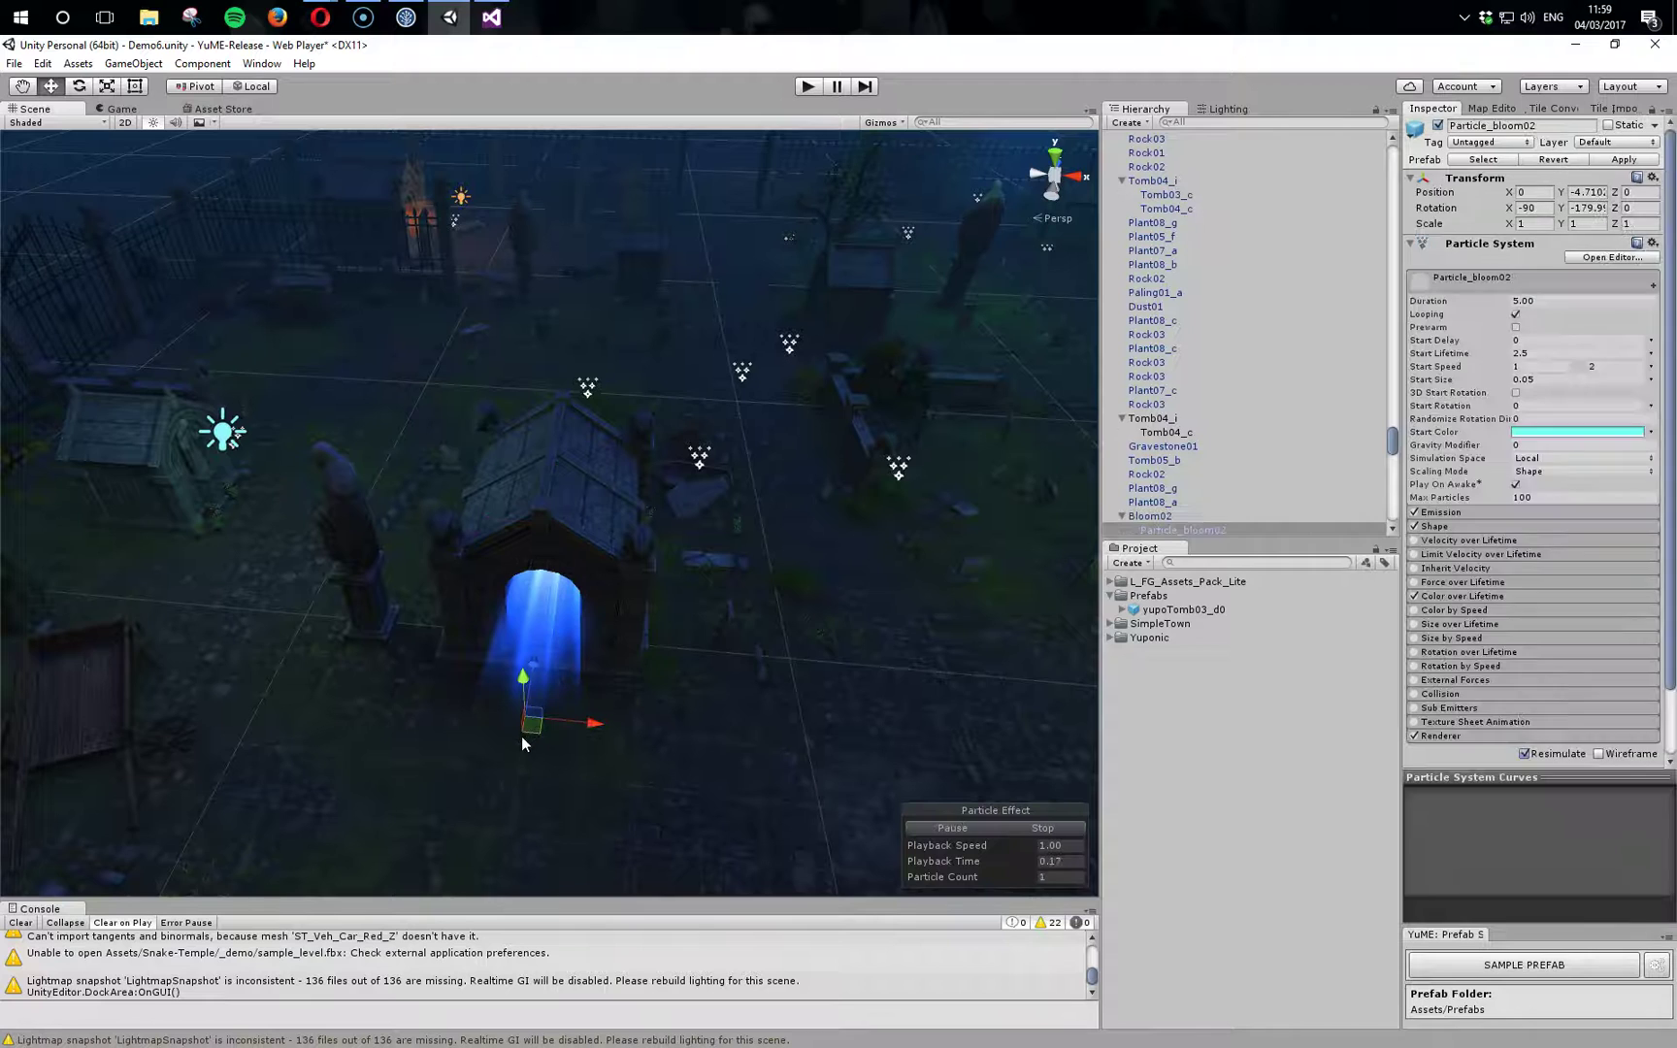
shift+click(559, 624)
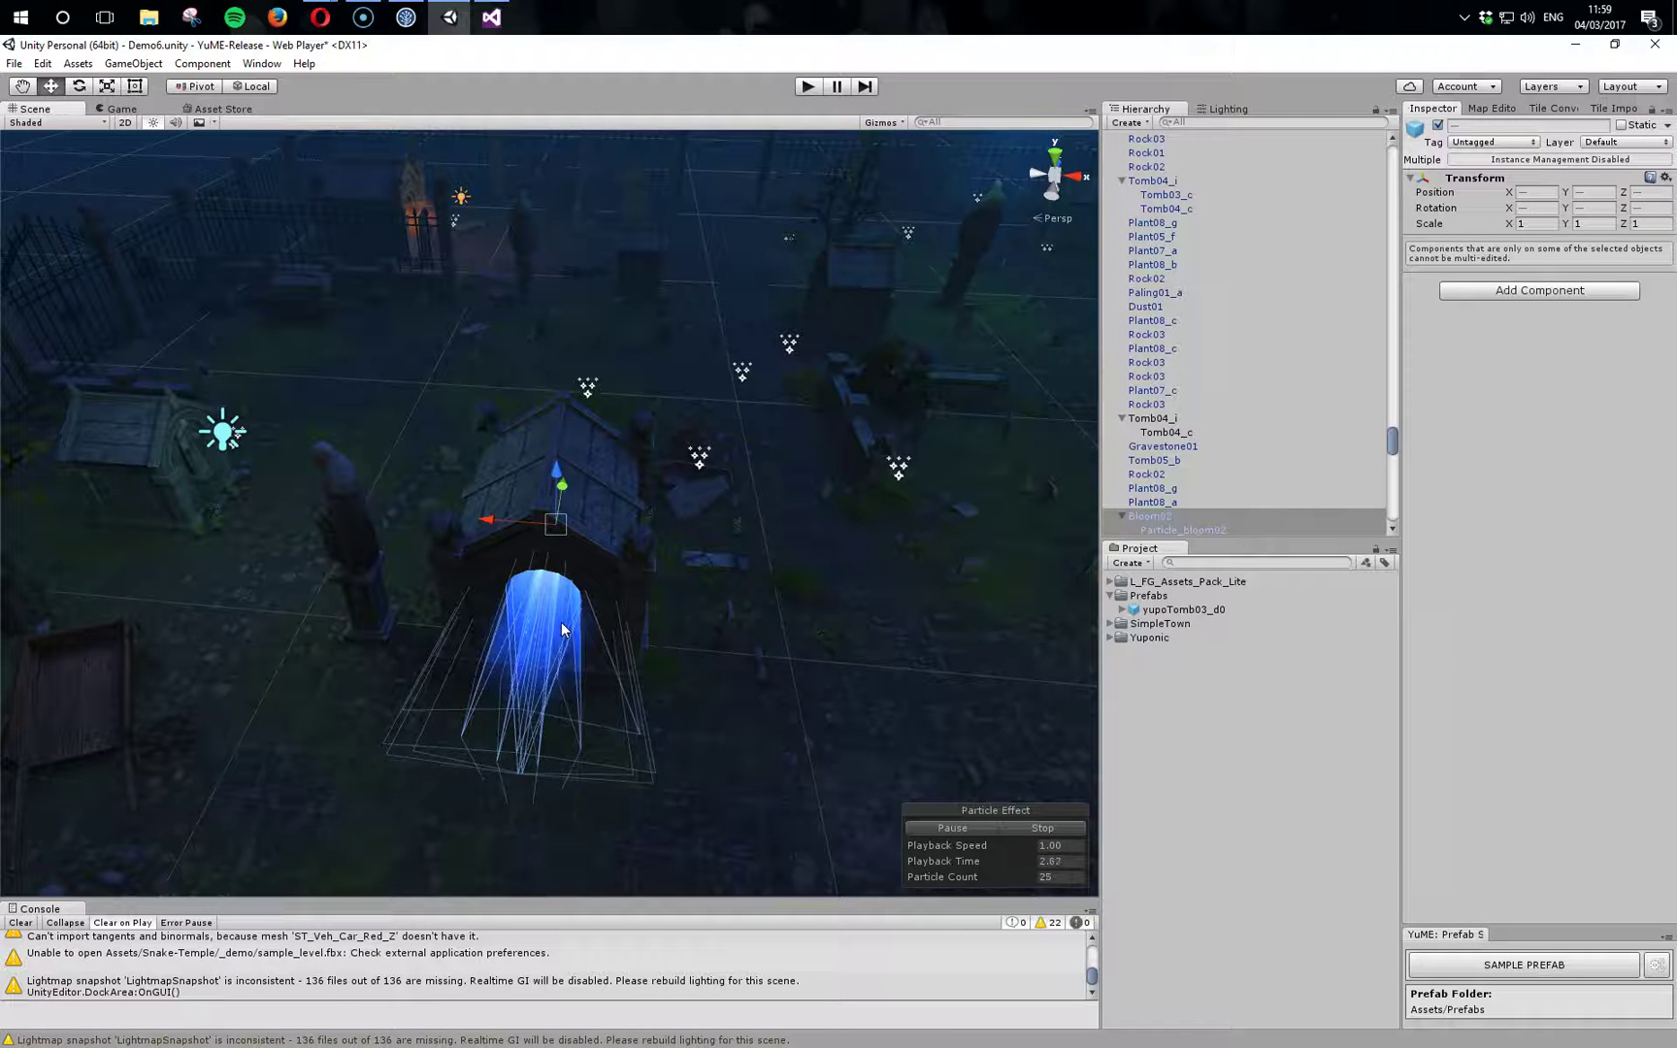
key(ctrl+z)
shift+click(587, 541)
key(ctrl+z)
shift+click(551, 672)
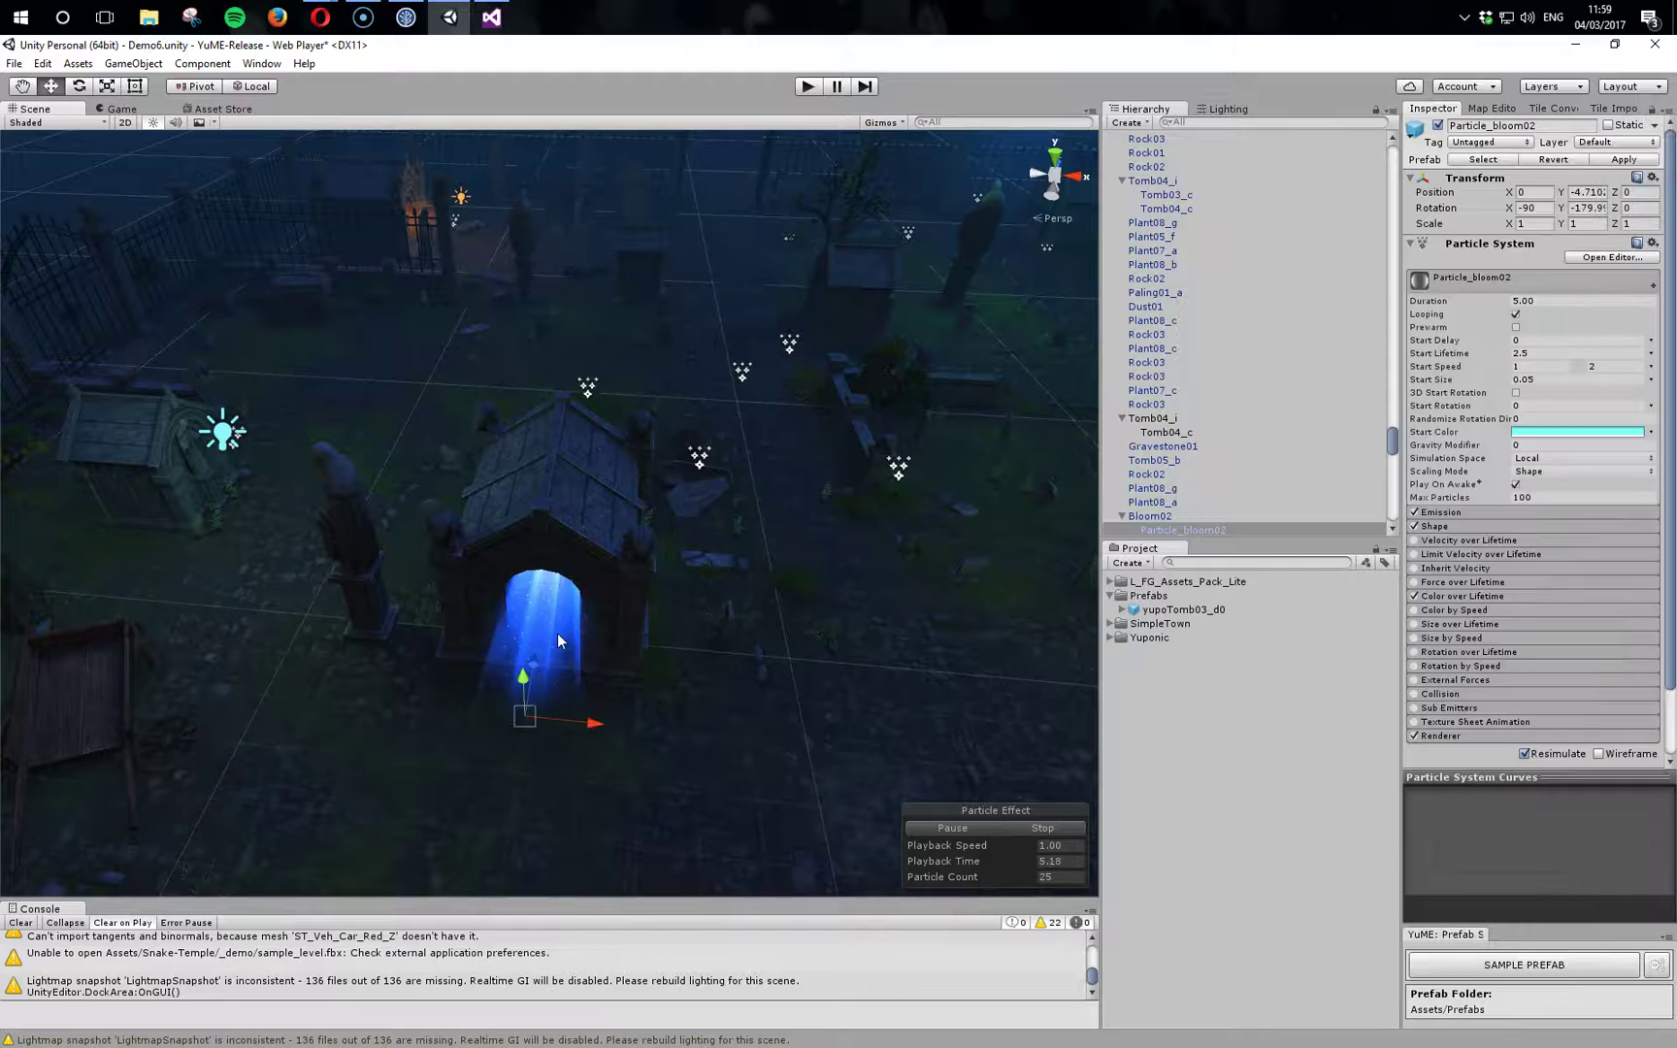
shift+click(574, 651)
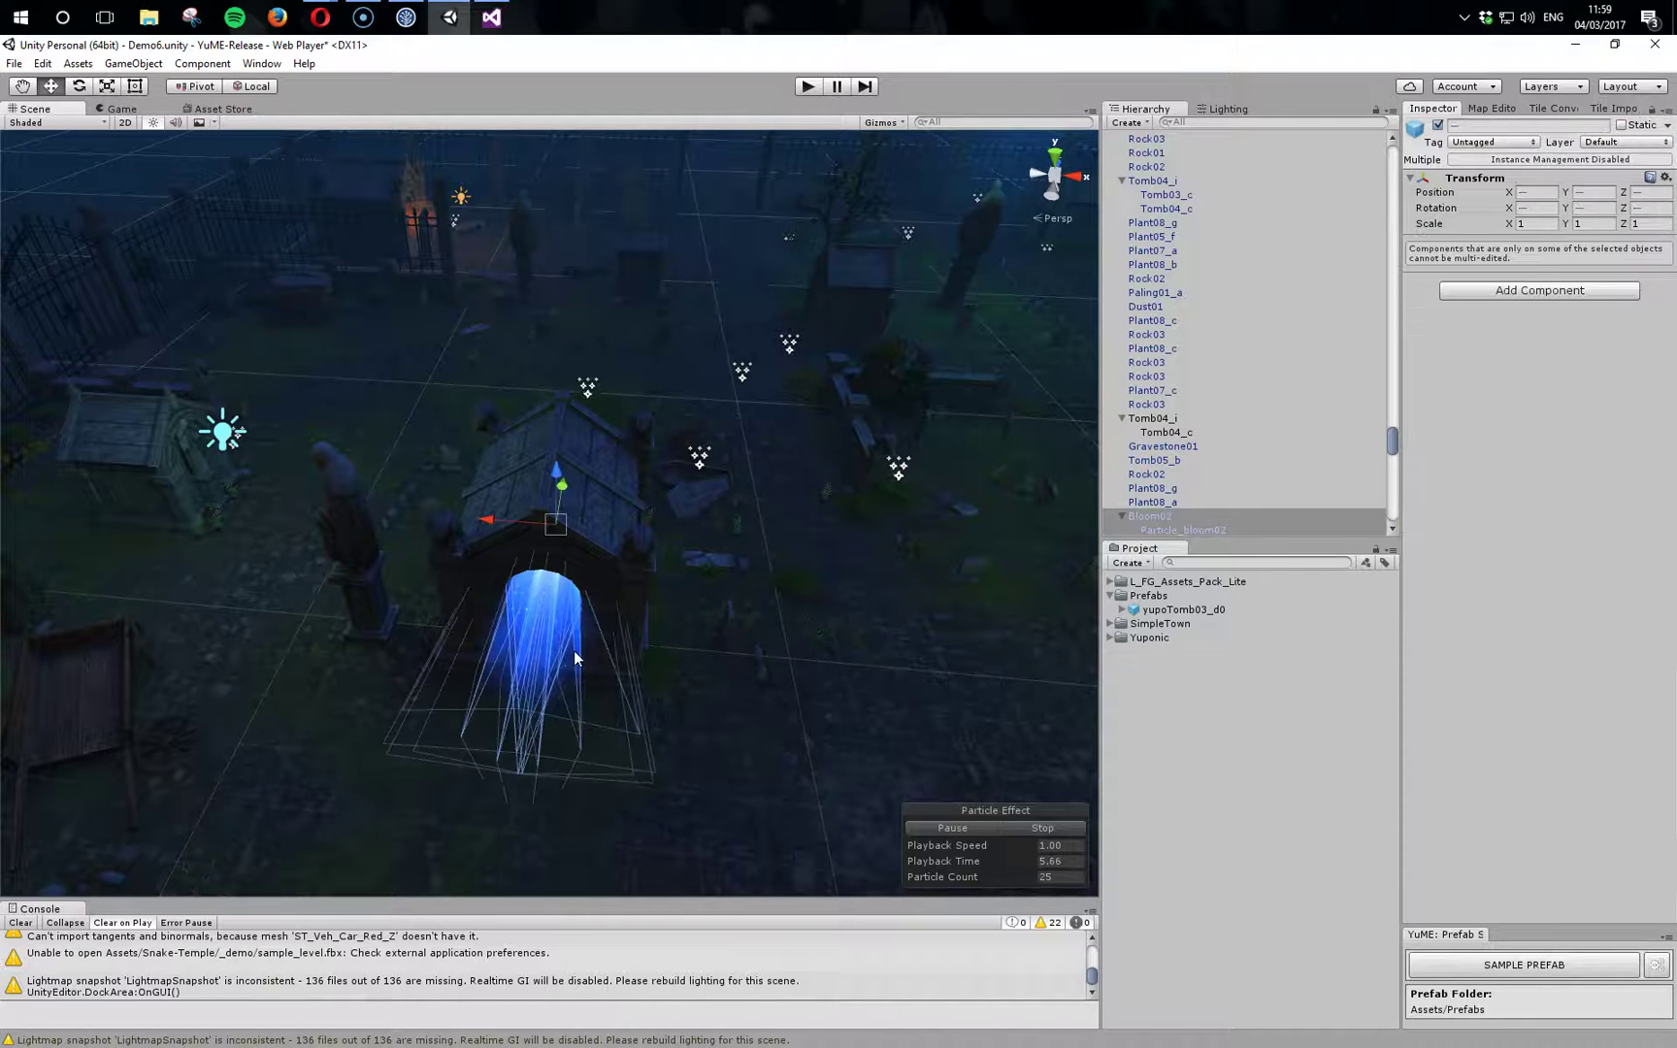
shift+click(626, 446)
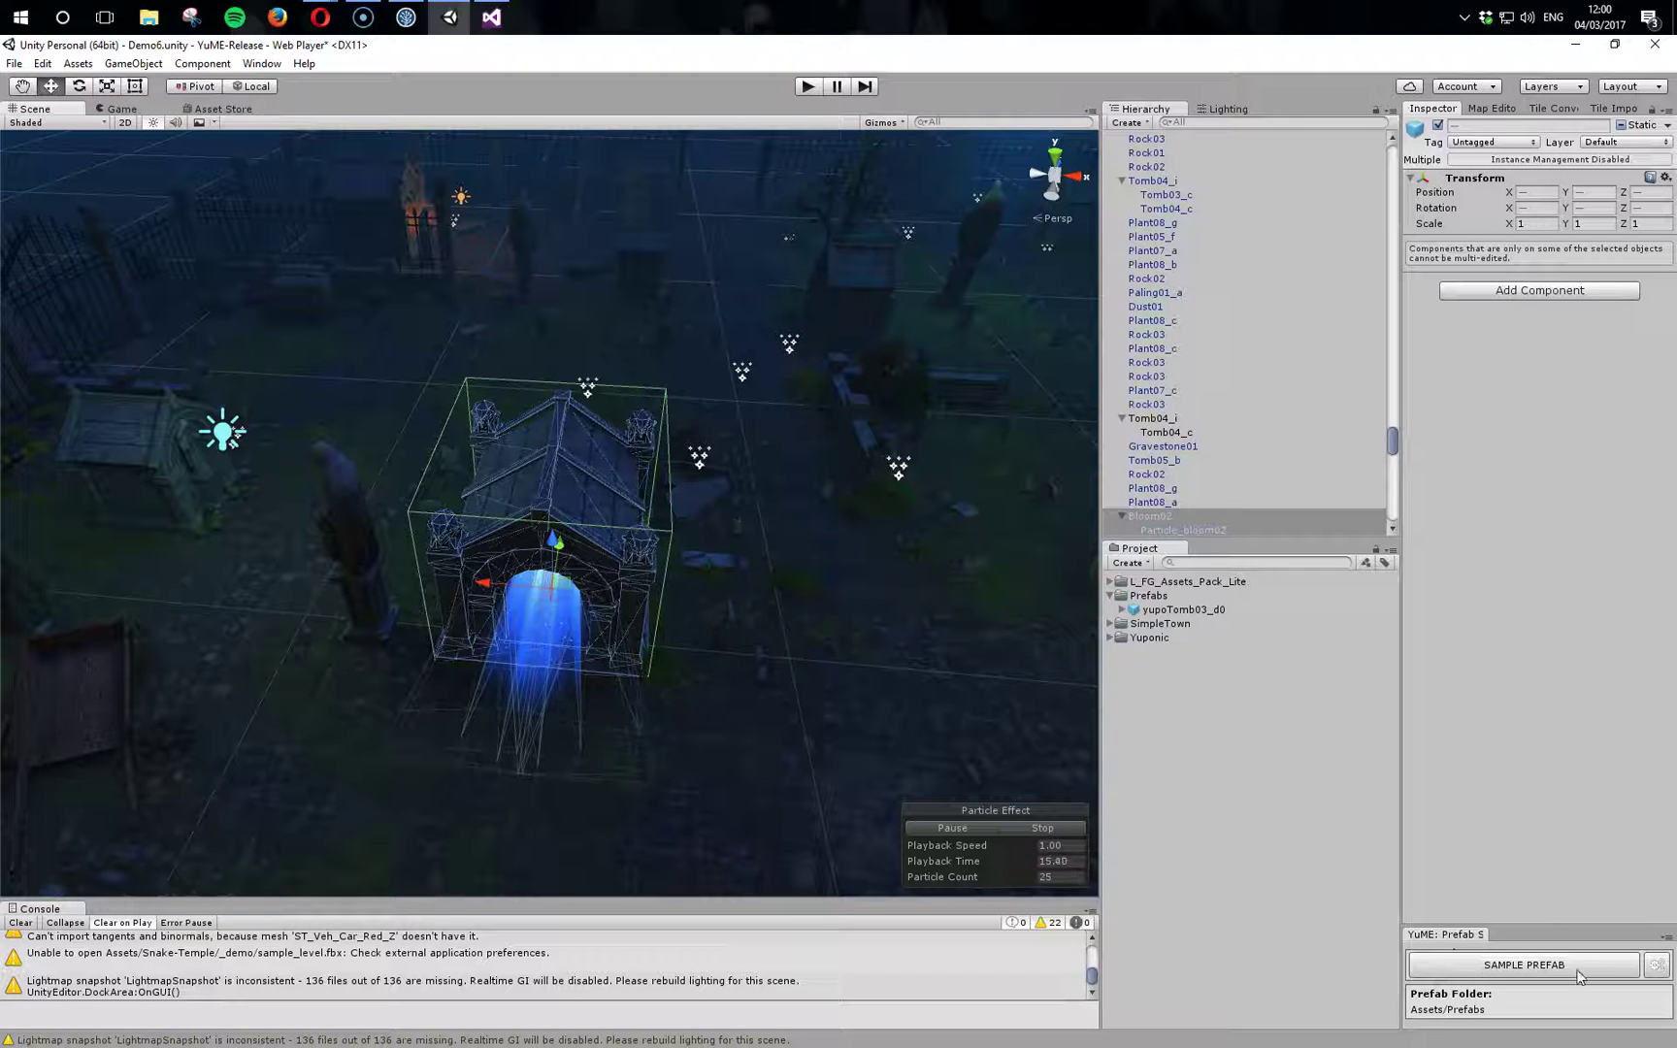
click(1543, 967)
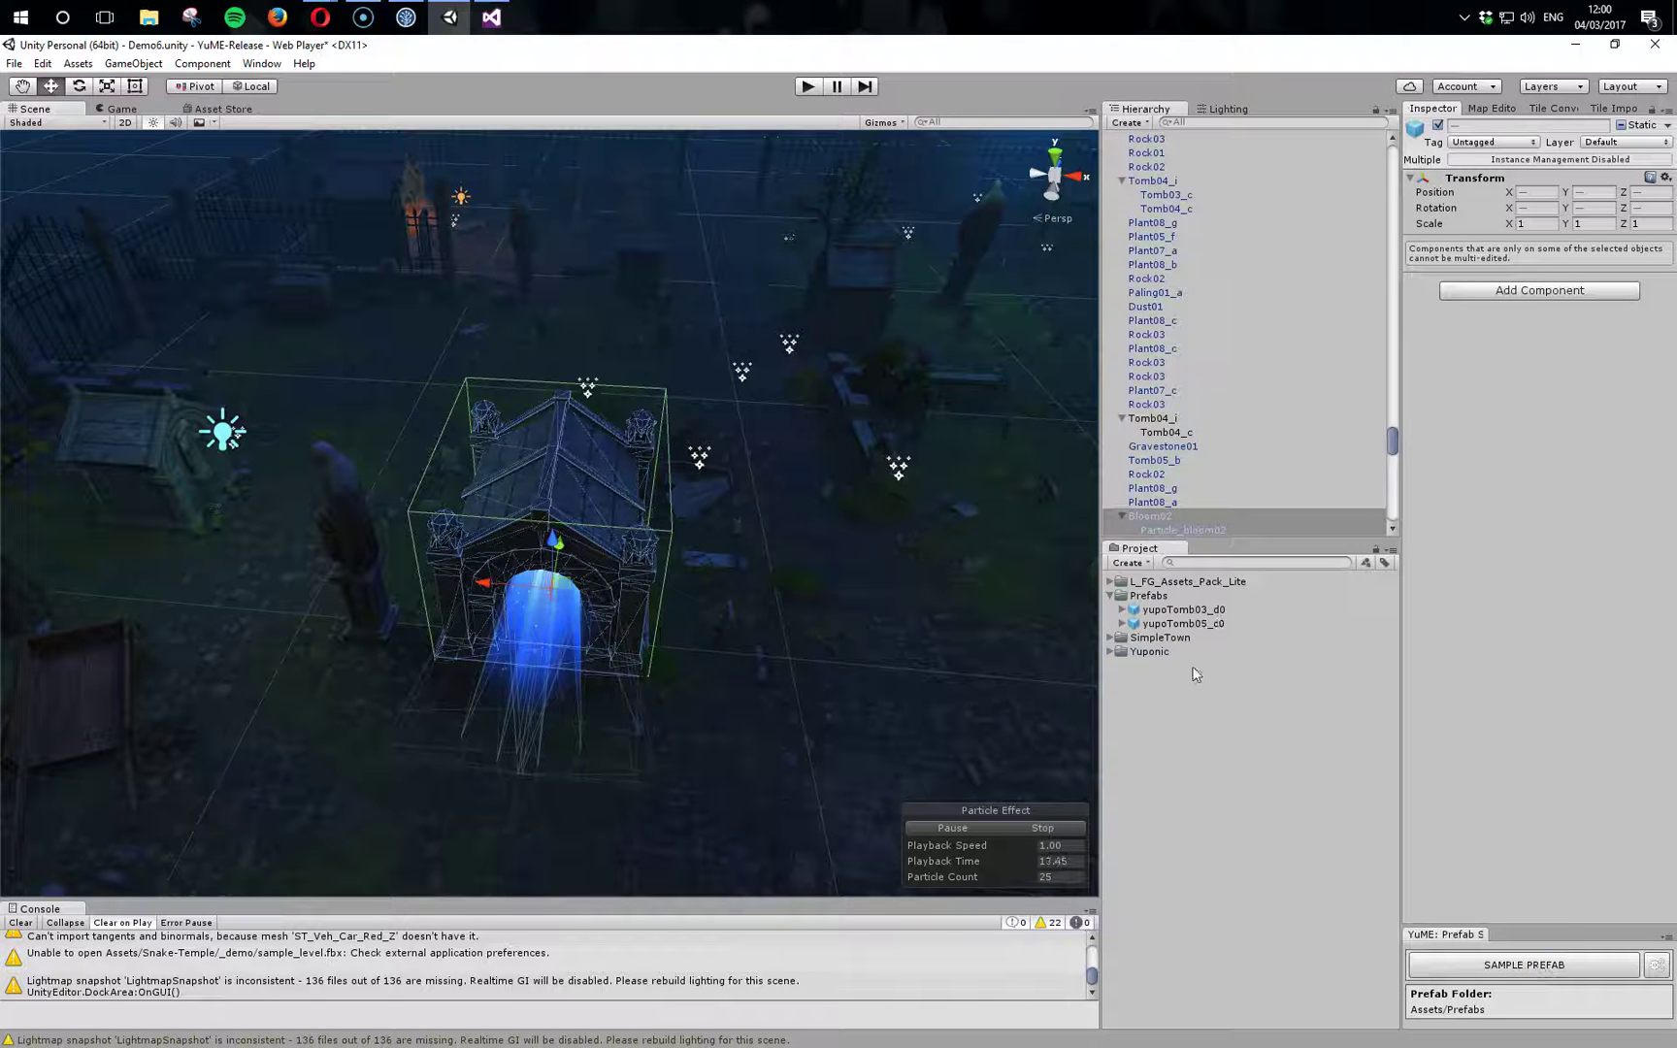
Place a yupoTomb05_c0 instance beside the original glowing tomb and move it along Z to about -20
drag(1185, 623, 981, 583)
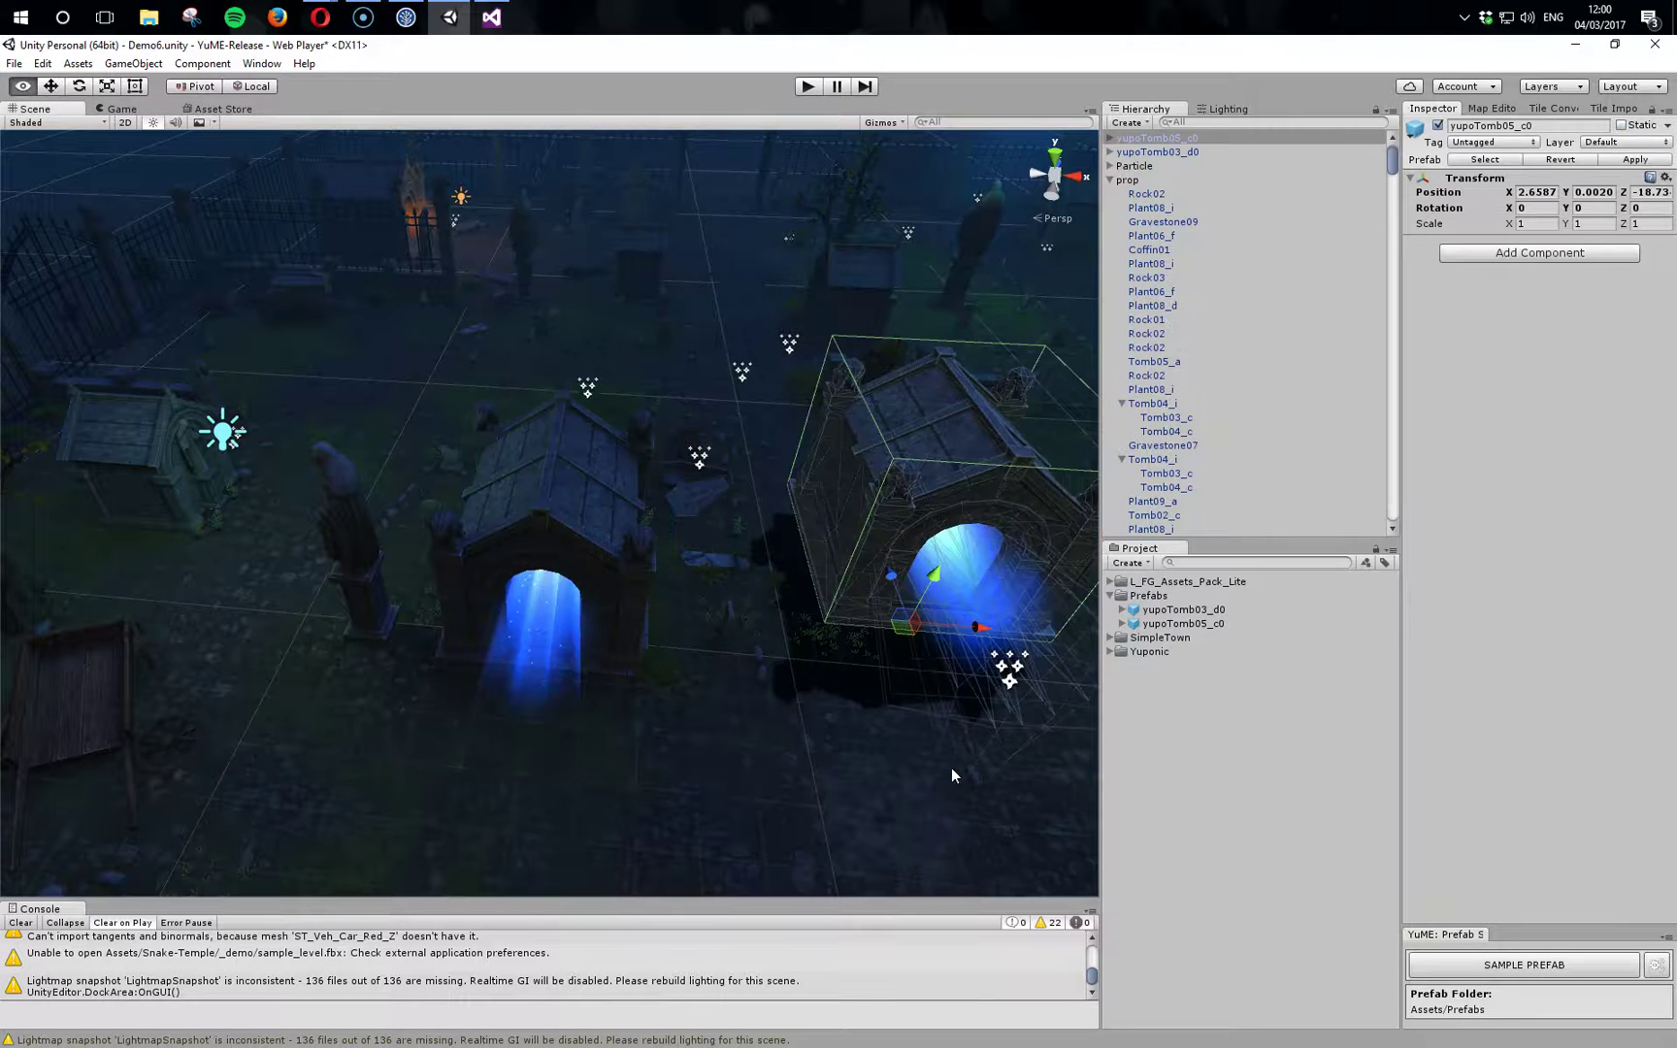
alt+drag(955, 767, 720, 716)
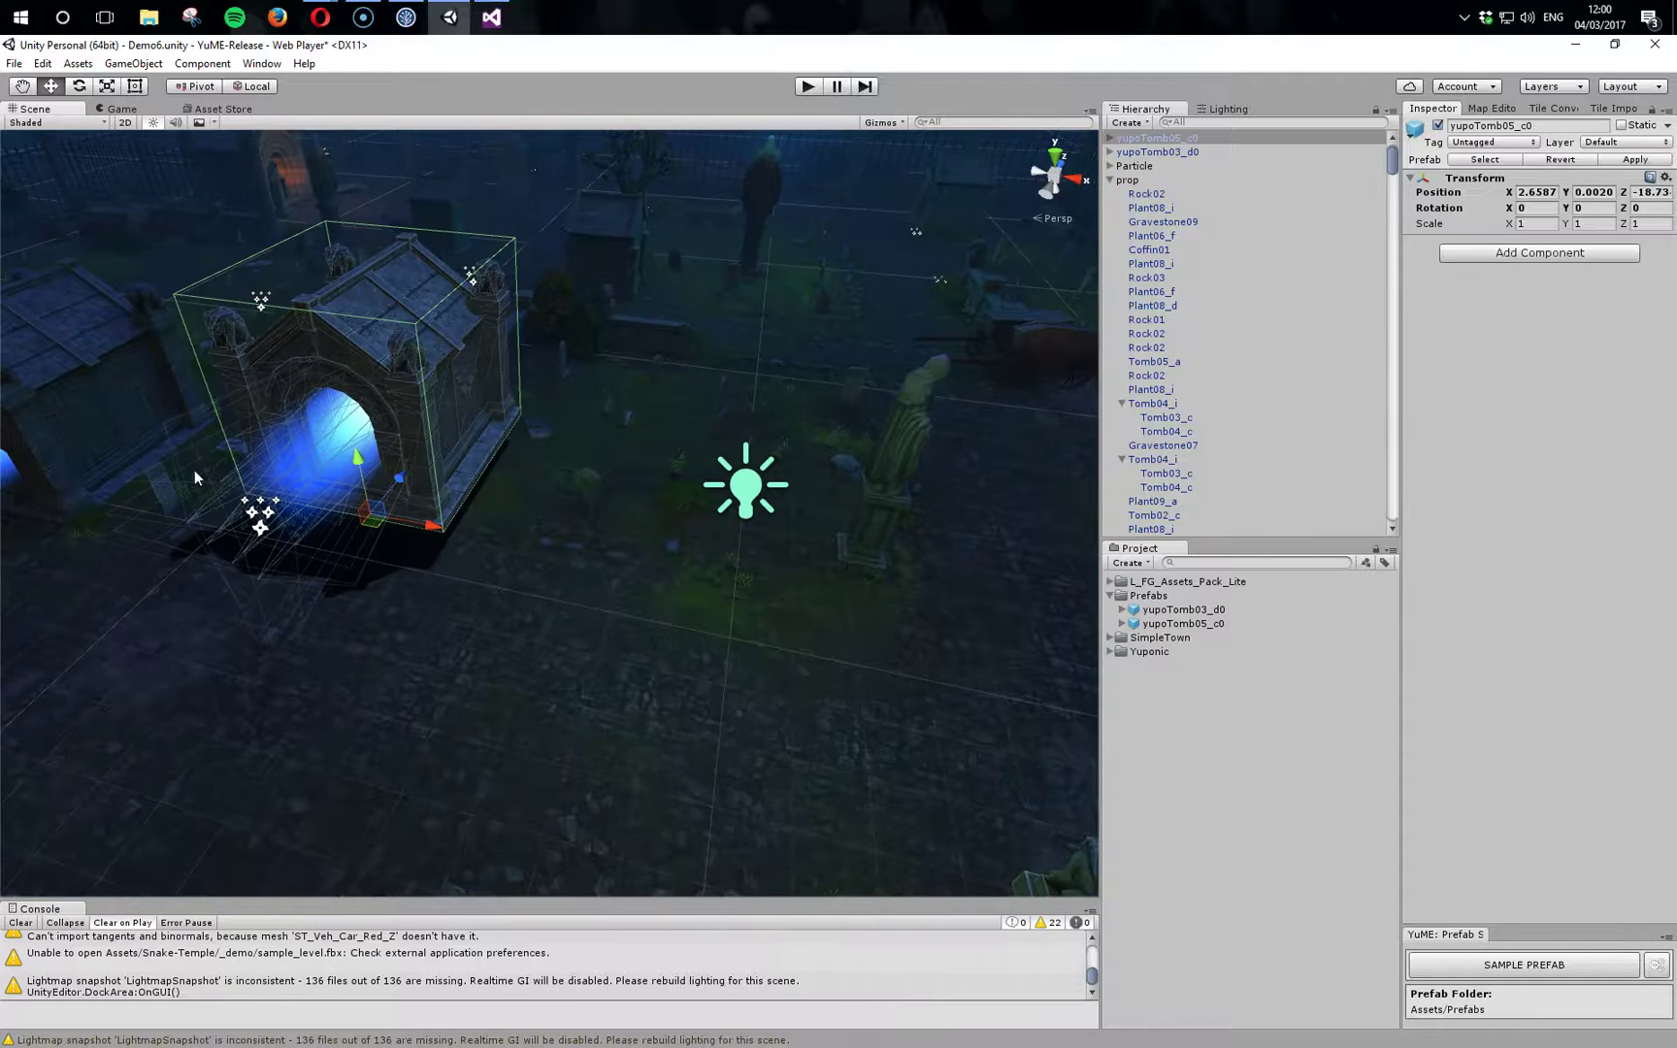
drag(396, 478, 373, 524)
Delete the yupoTomb05_c0 and yupoTomb03_d0 instances from the scene
alt+scroll(377, 531, down, 10)
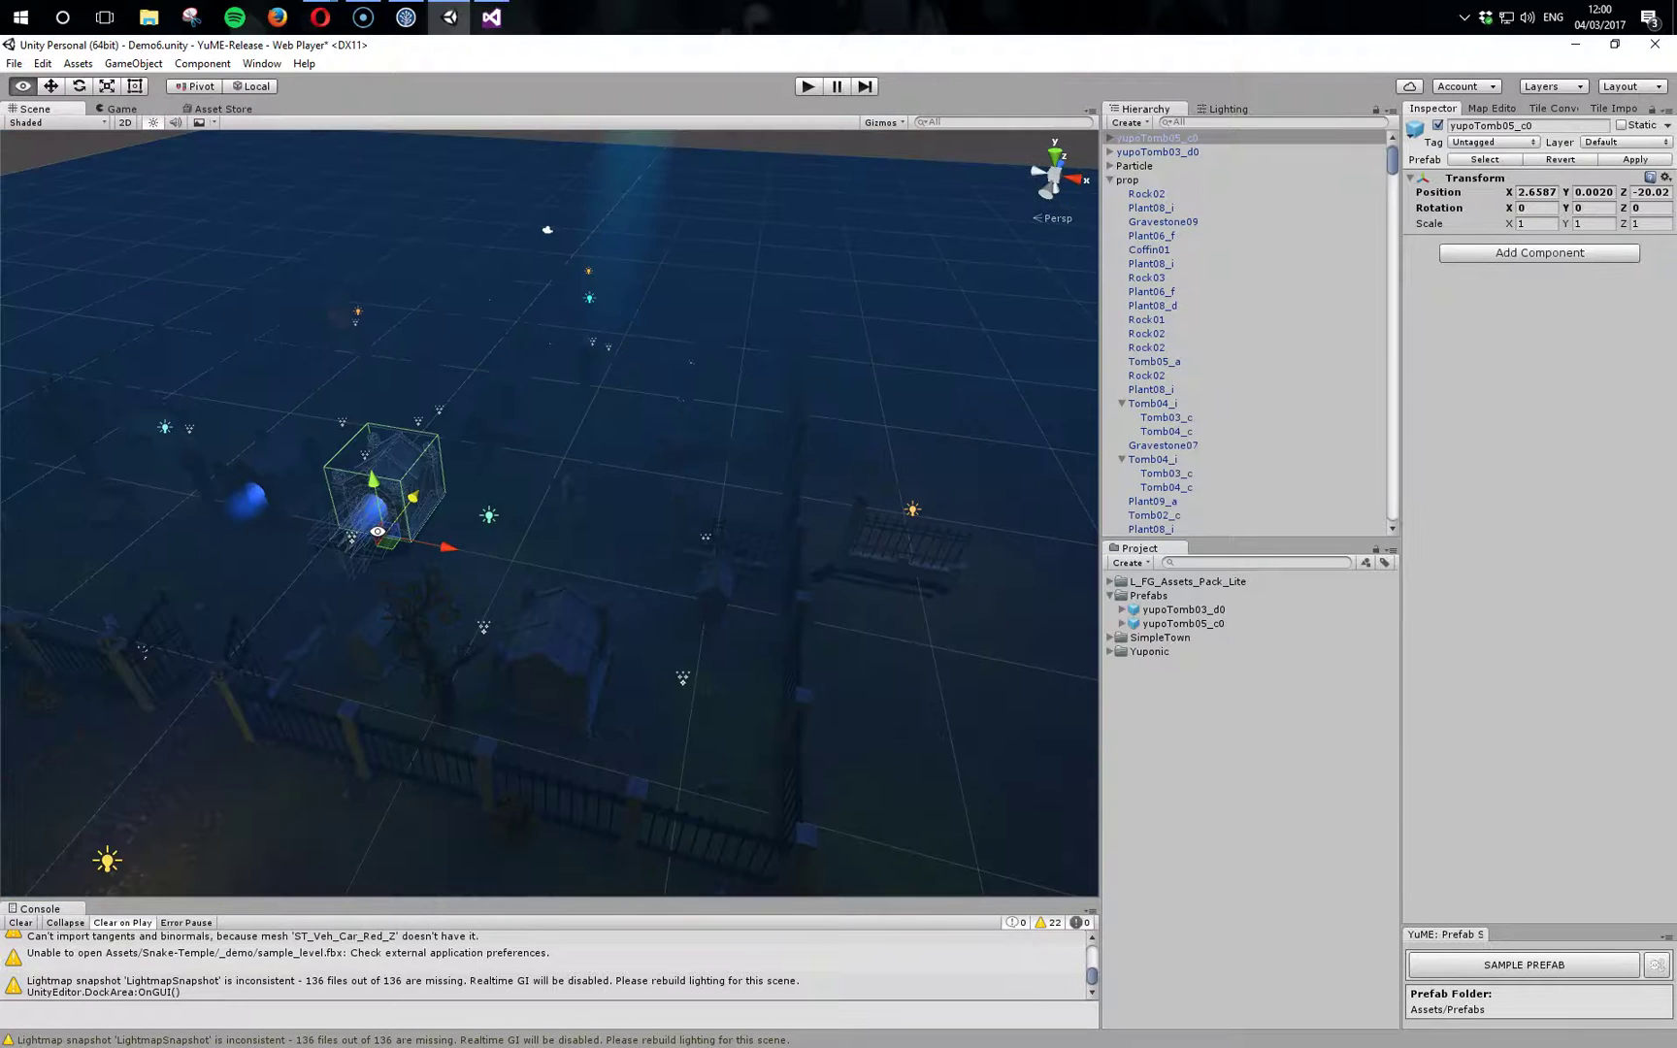
alt+scroll(413, 502, up, 6)
click(1154, 152)
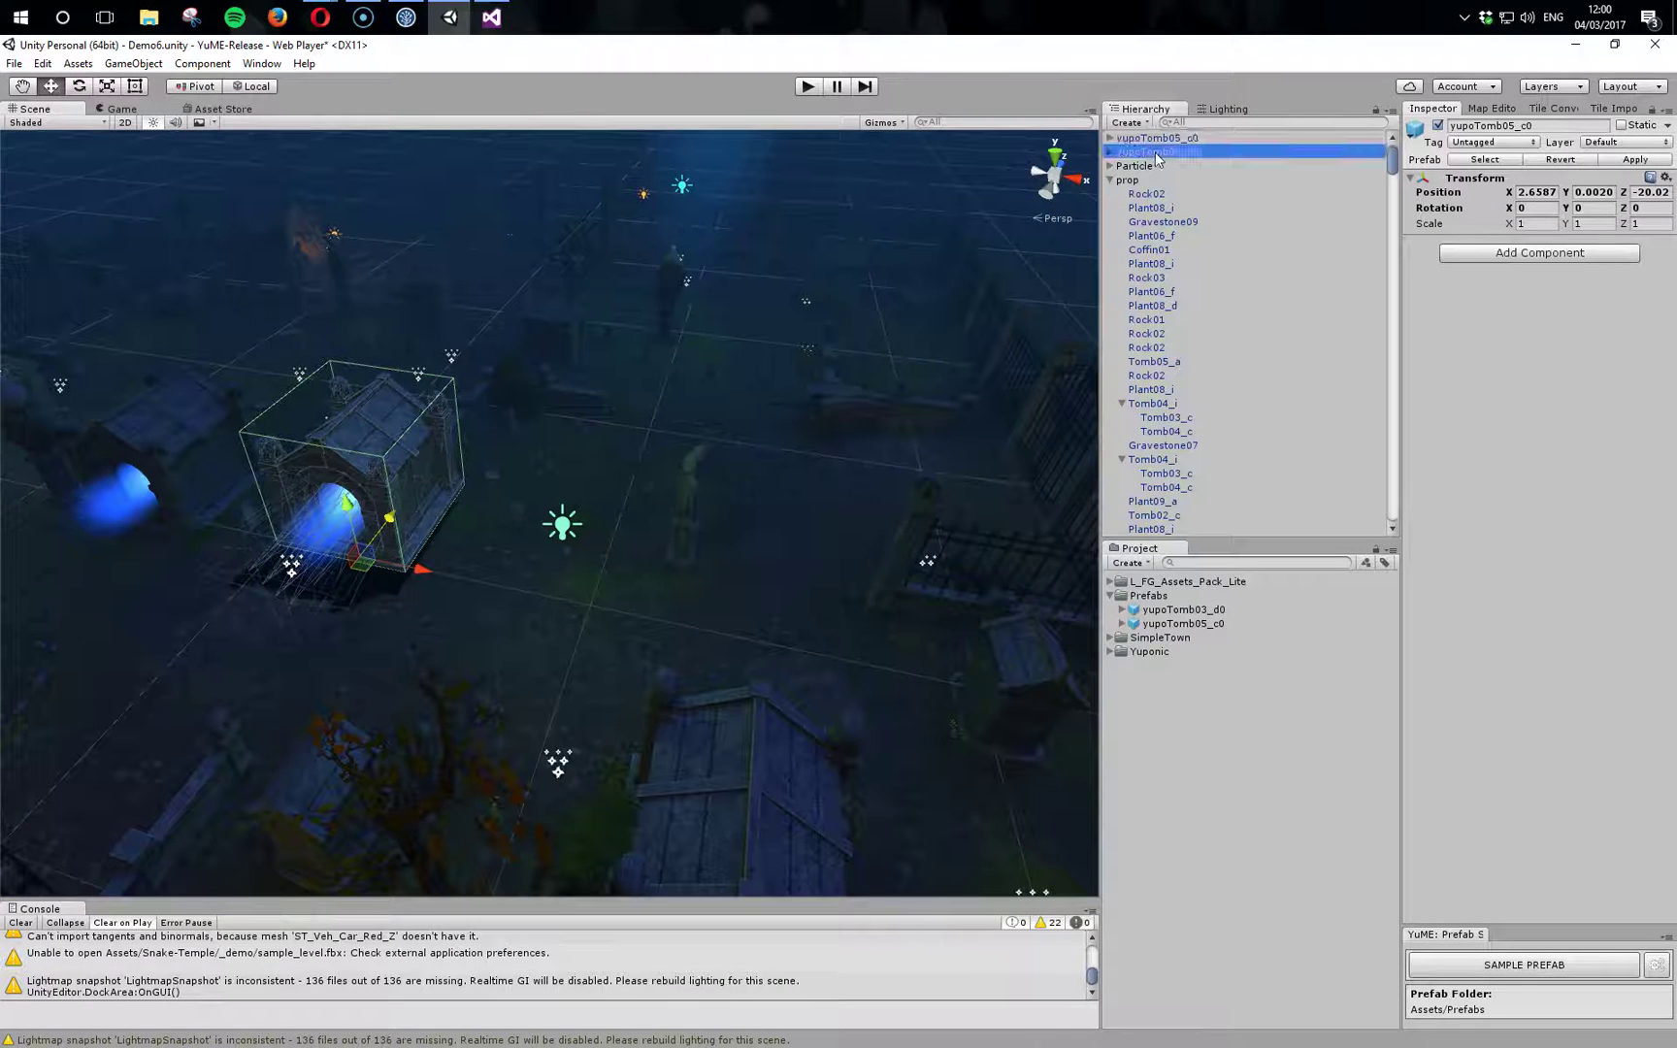
ctrl+click(1155, 139)
key(Delete)
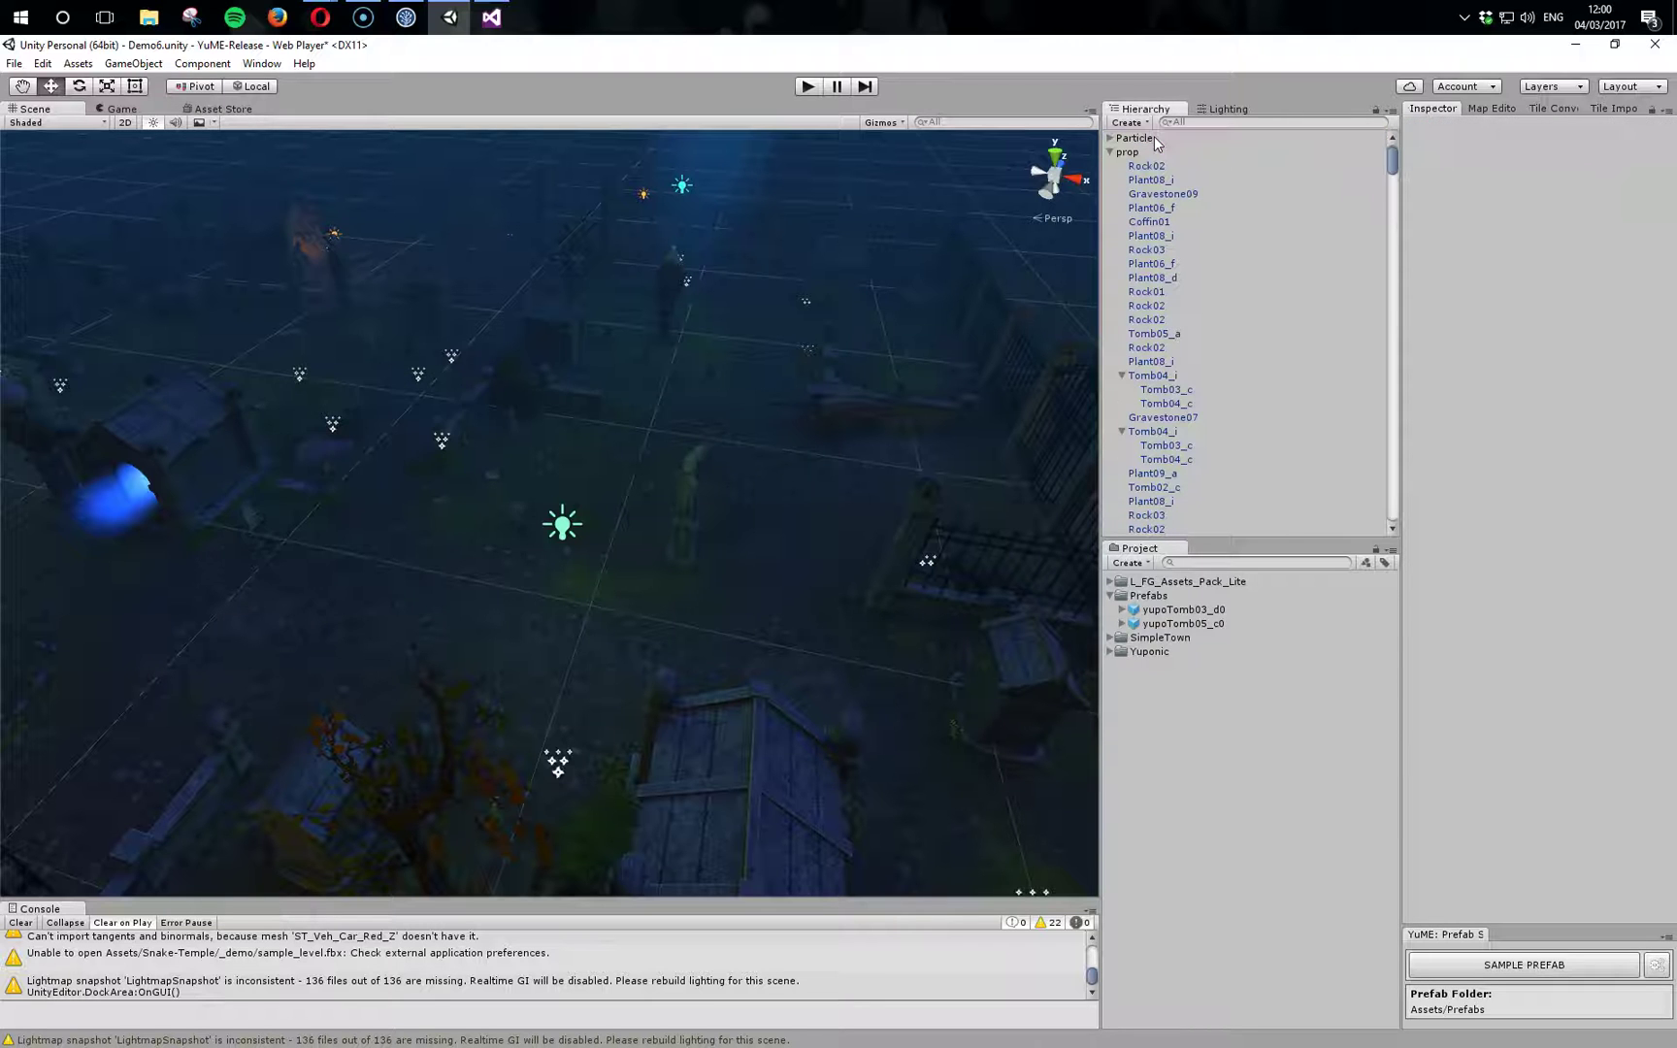
Select the orange point light, the orange glow and the tomb building around it together, and sample them as one prefab
alt+middle_drag(397, 334, 454, 443)
alt+scroll(447, 565, up, 8)
alt+scroll(442, 551, up, 3)
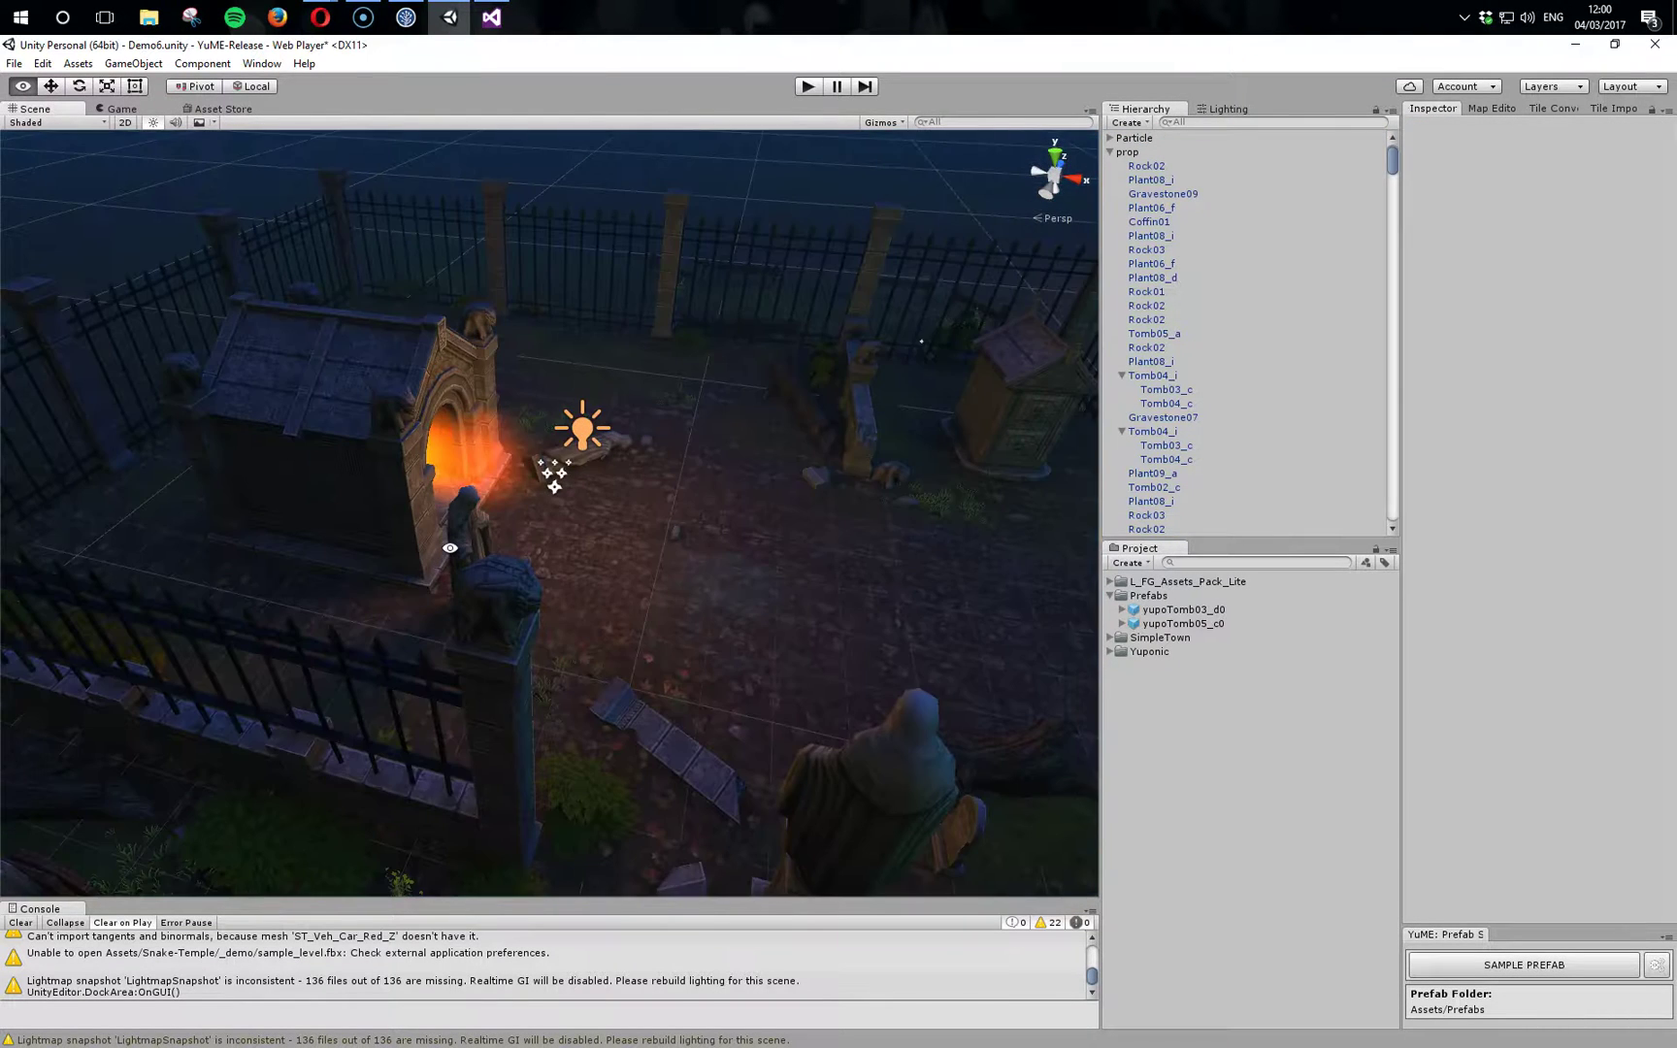
click(585, 431)
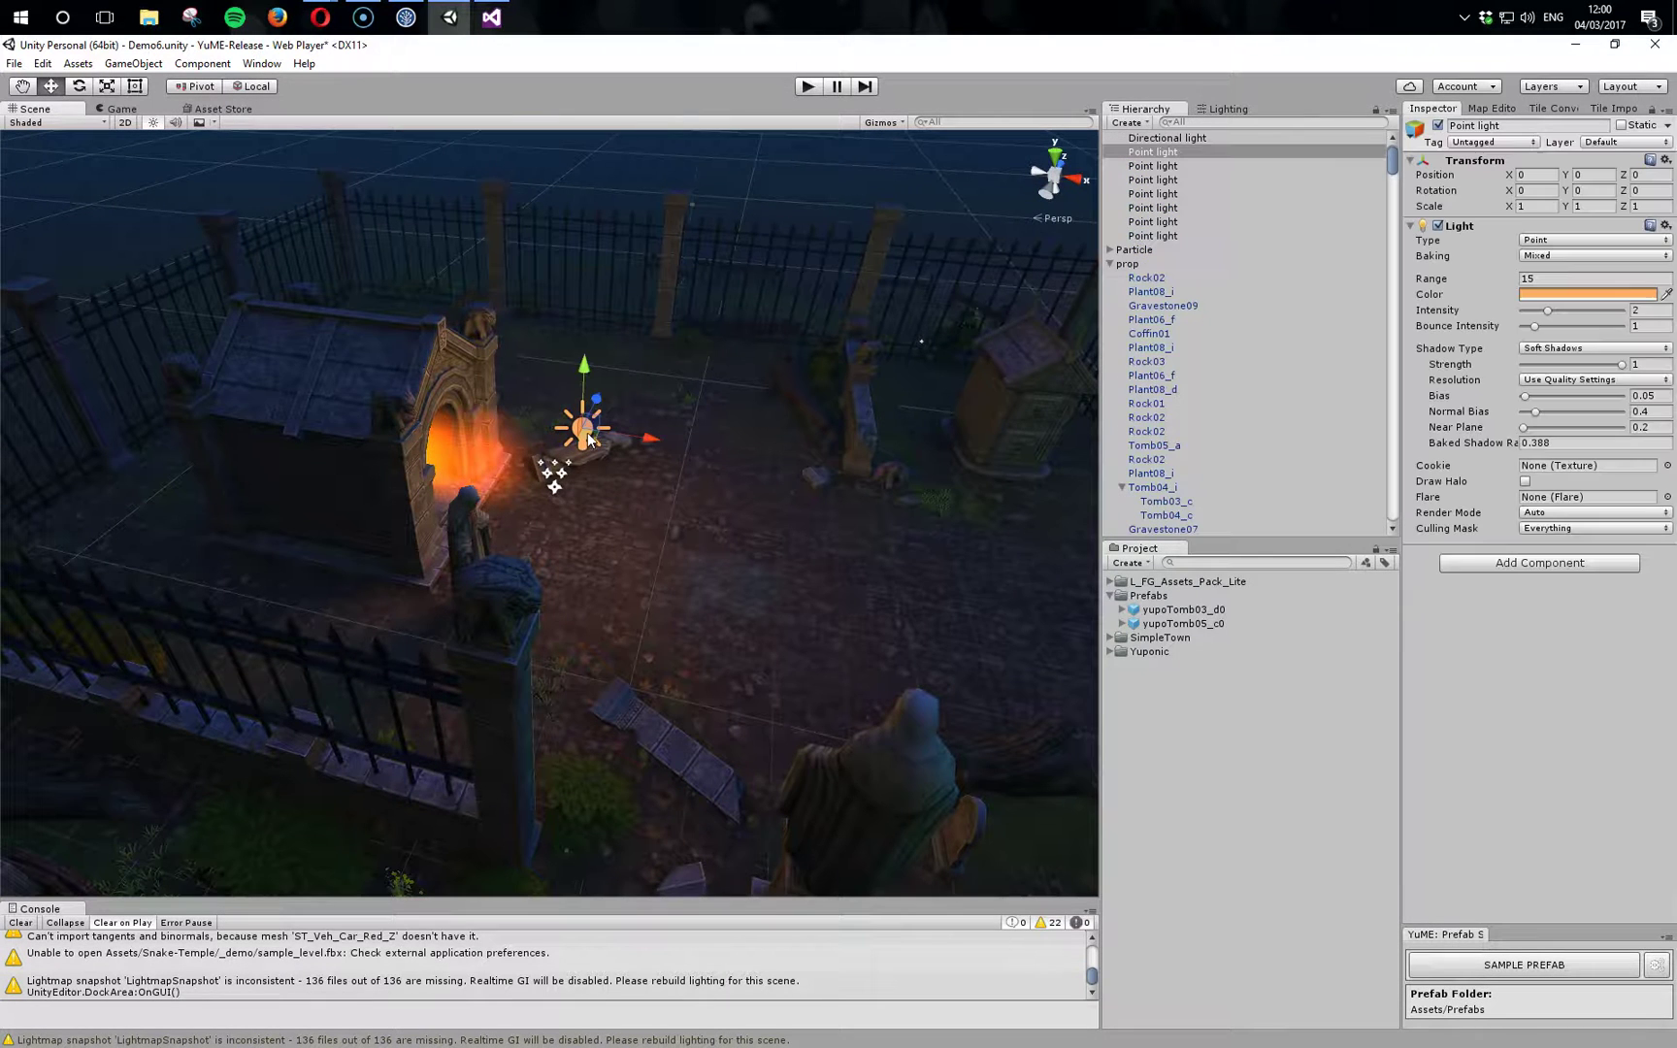
shift+click(460, 460)
shift+click(212, 421)
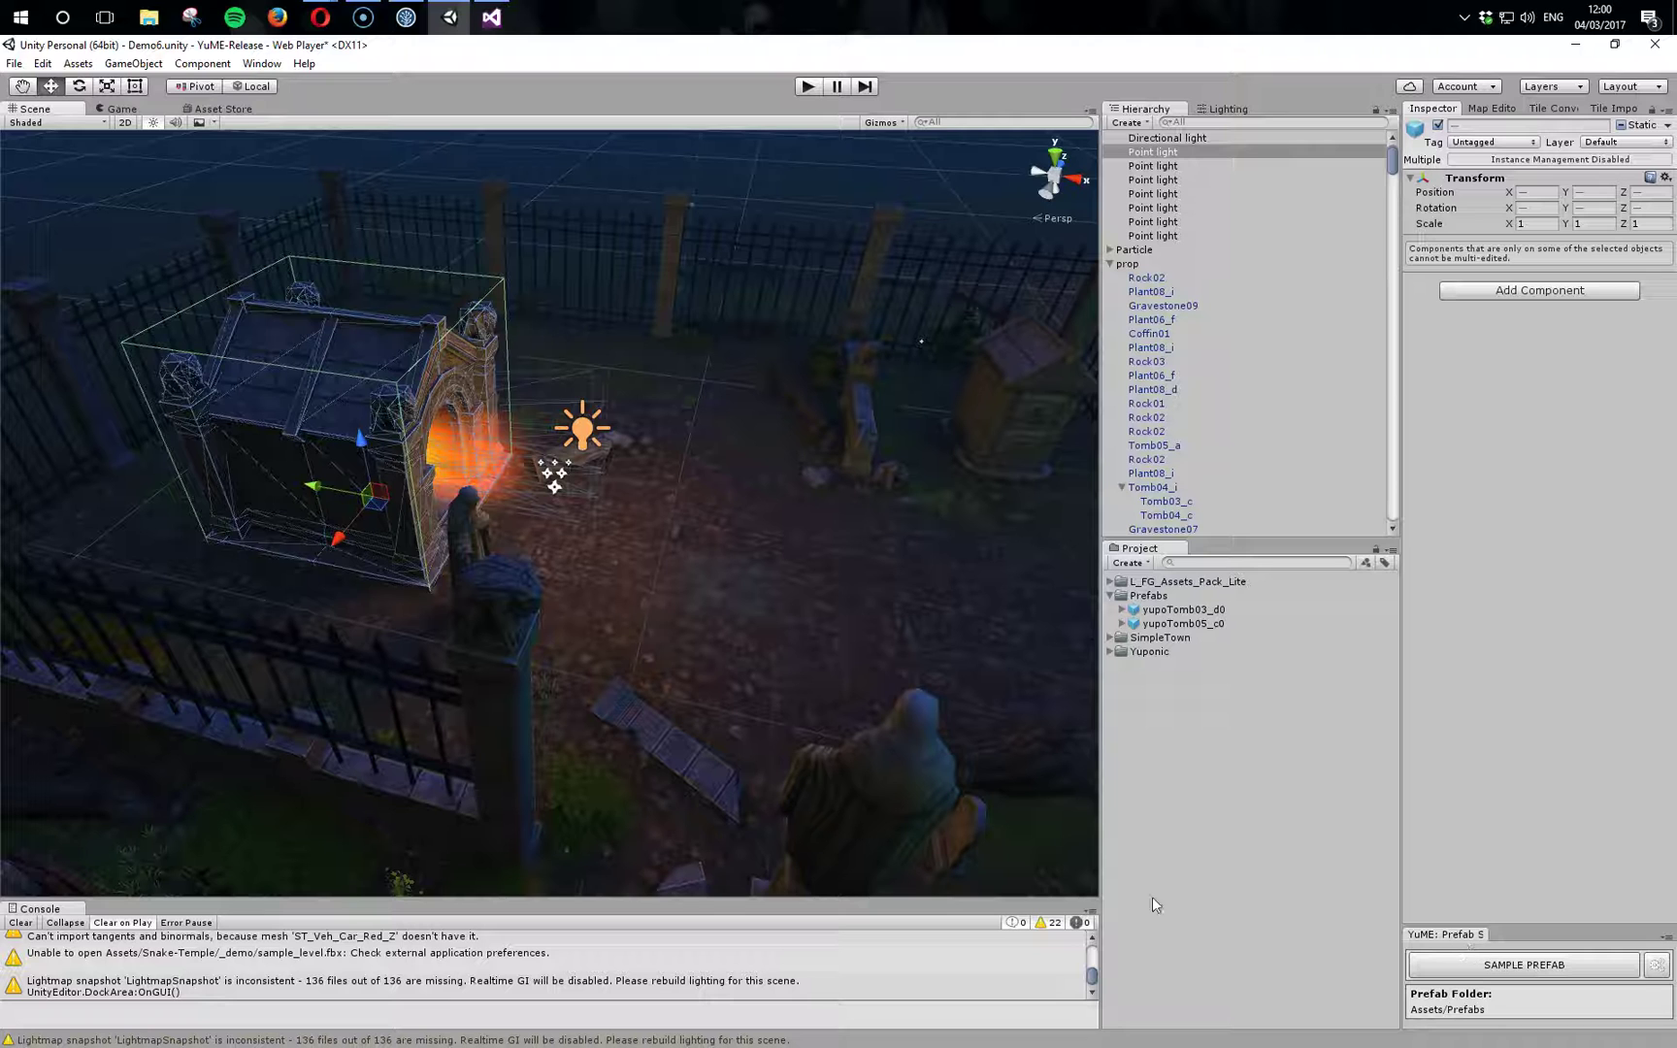
click(1534, 968)
Place a yupoTomb05_c1 instance outside the graveyard at about X -5.7, Y 6, Z 28.9, and delete it again
alt+scroll(598, 652, down, 15)
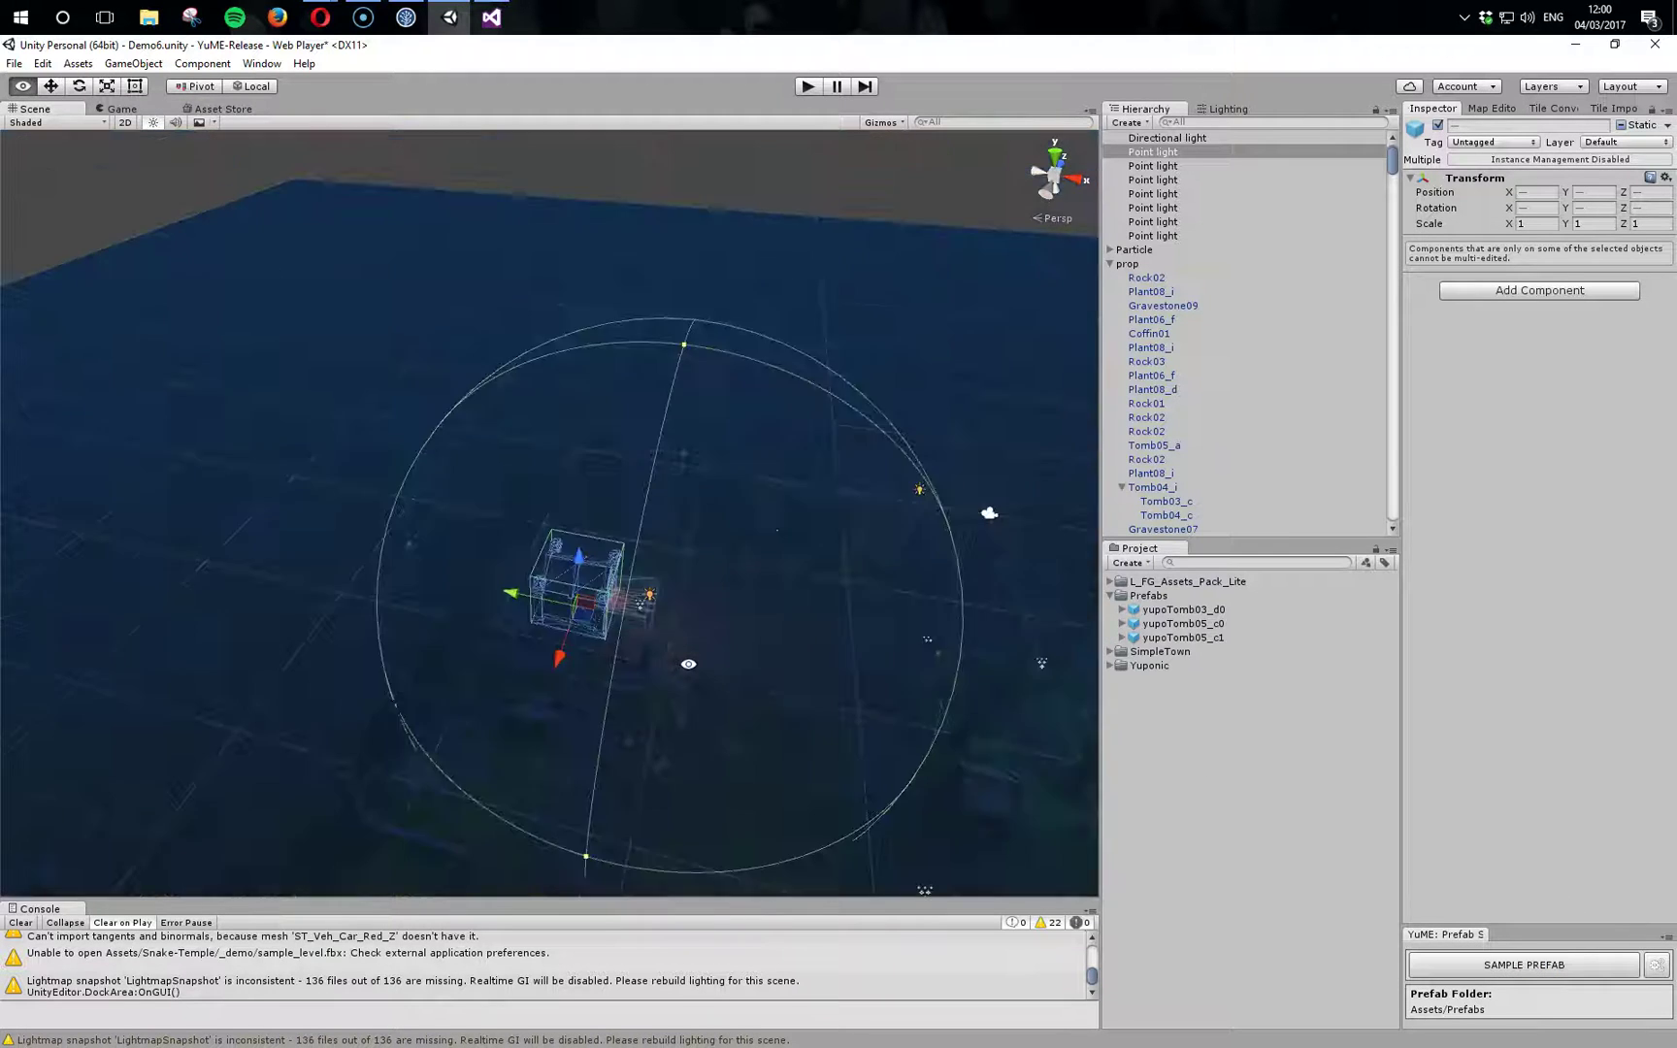
alt+middle_drag(778, 667, 670, 640)
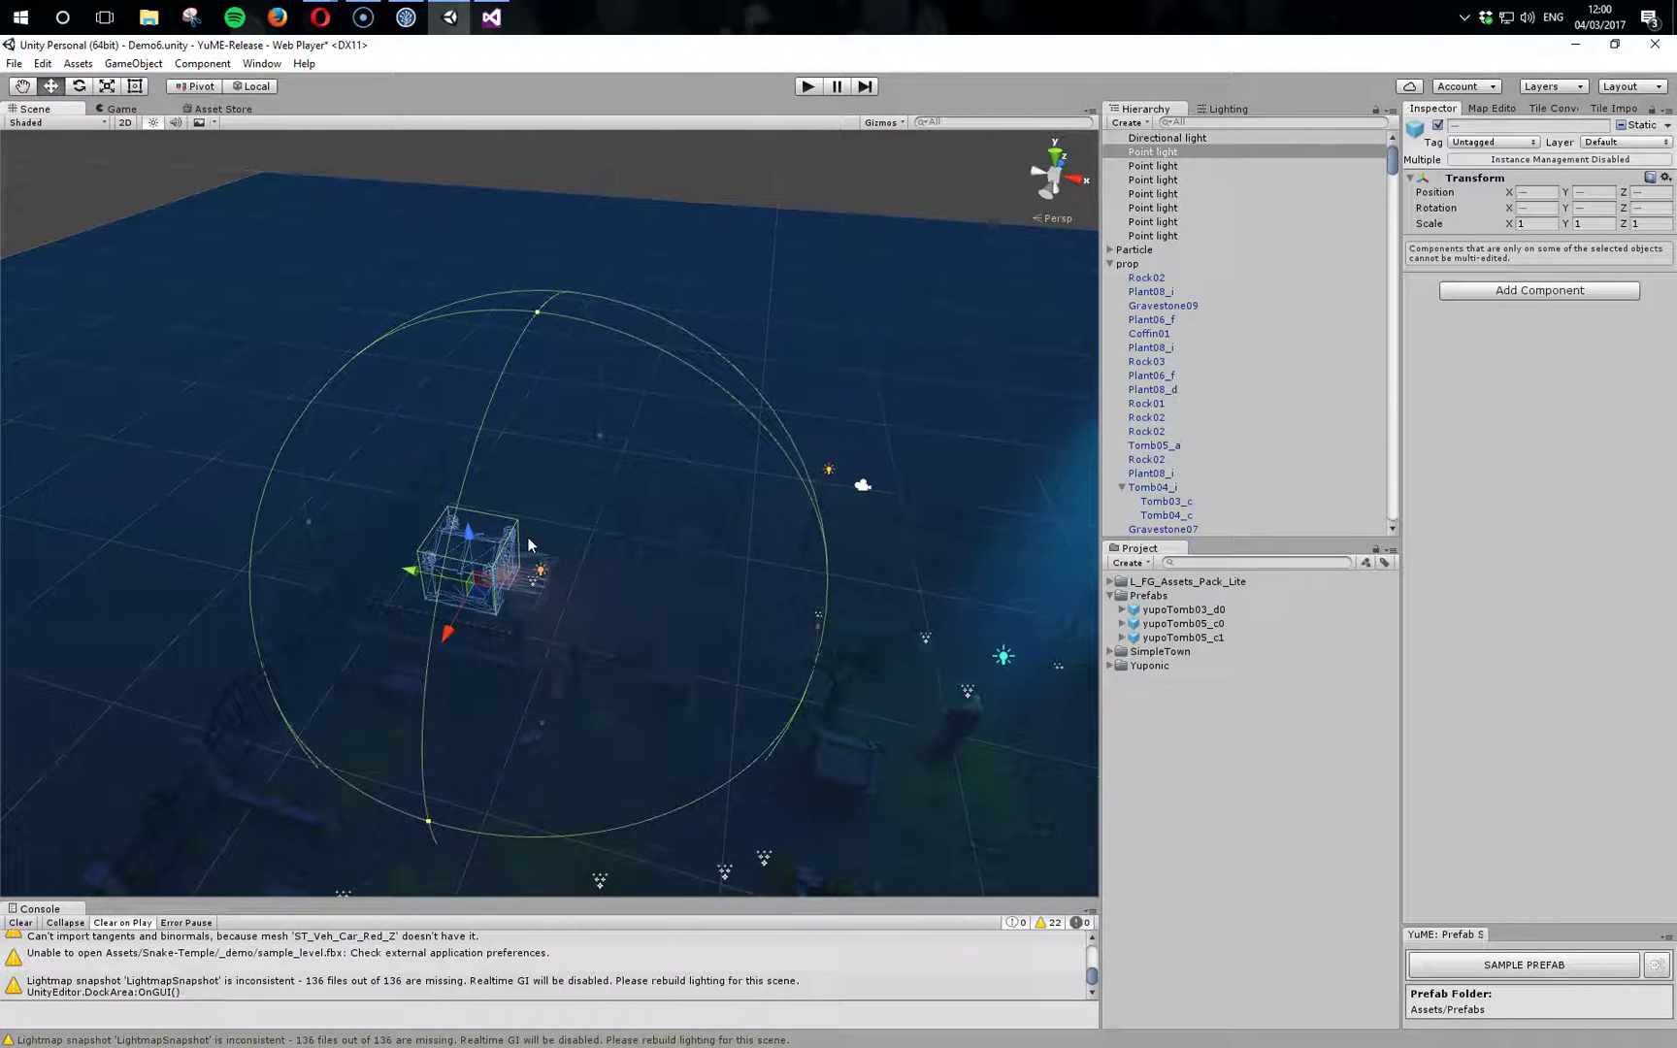
drag(1189, 642, 458, 585)
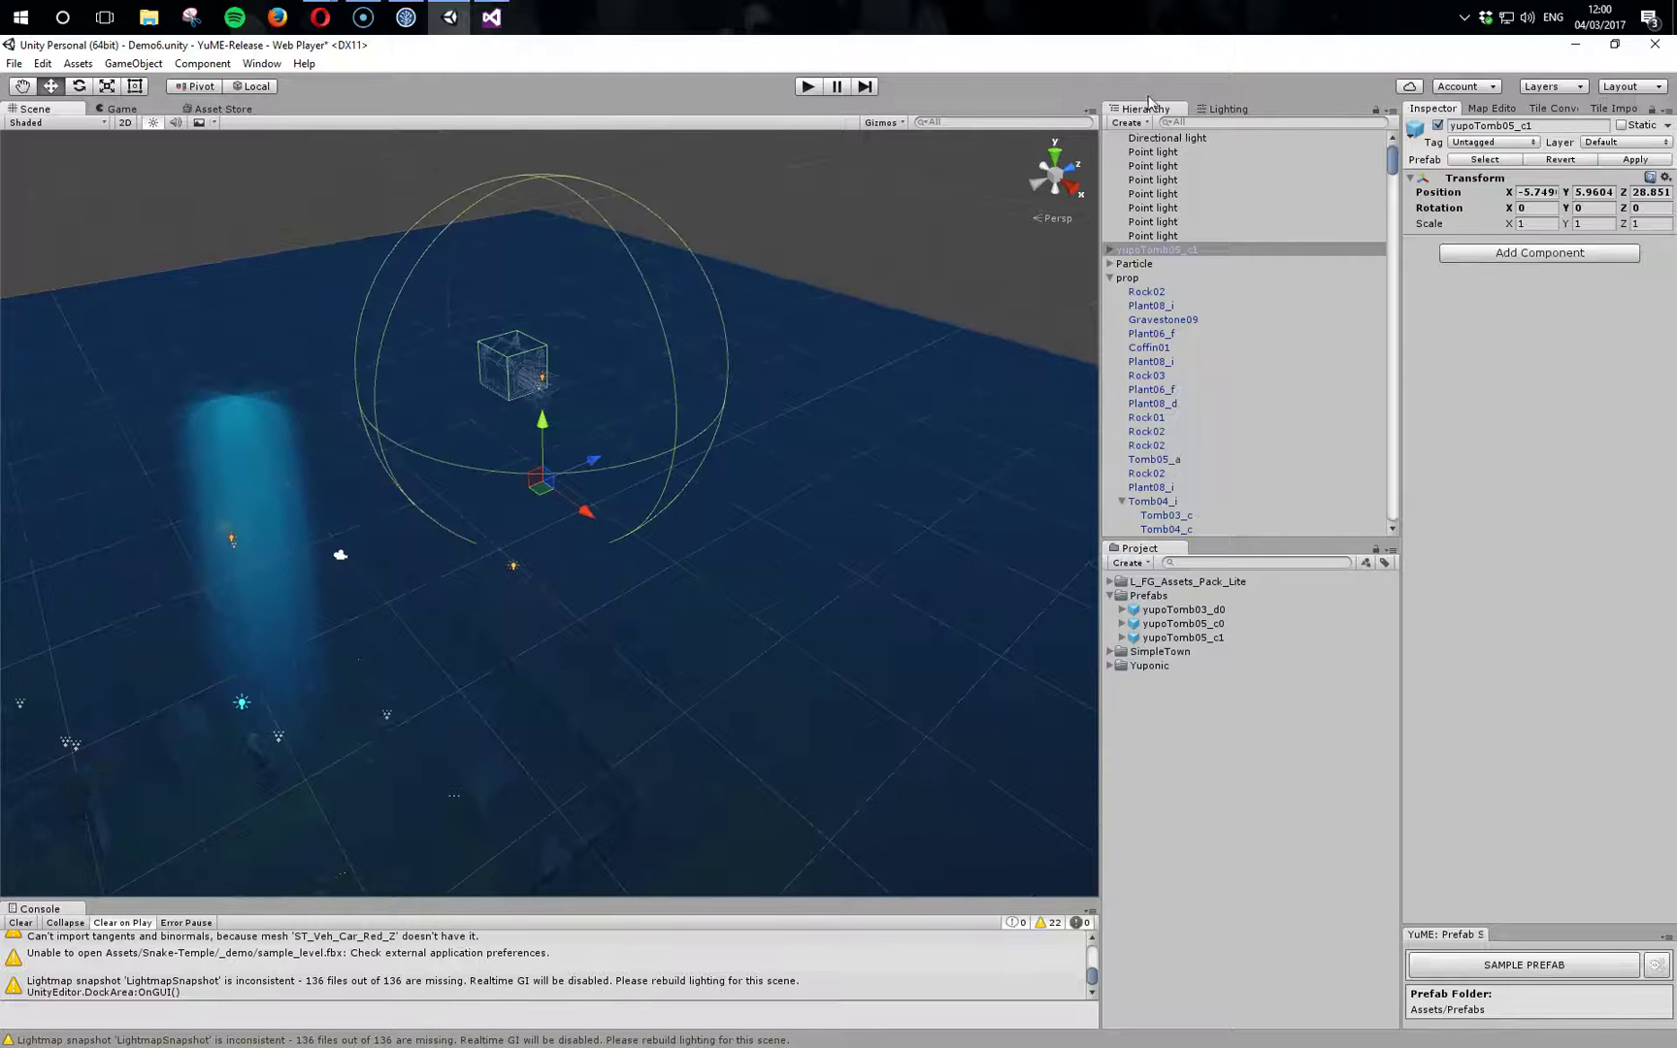
click(1155, 250)
key(Delete)
Set the Prefab Sampler's pivot setting to Zero Y and close its configuration
alt+scroll(222, 589, up, 10)
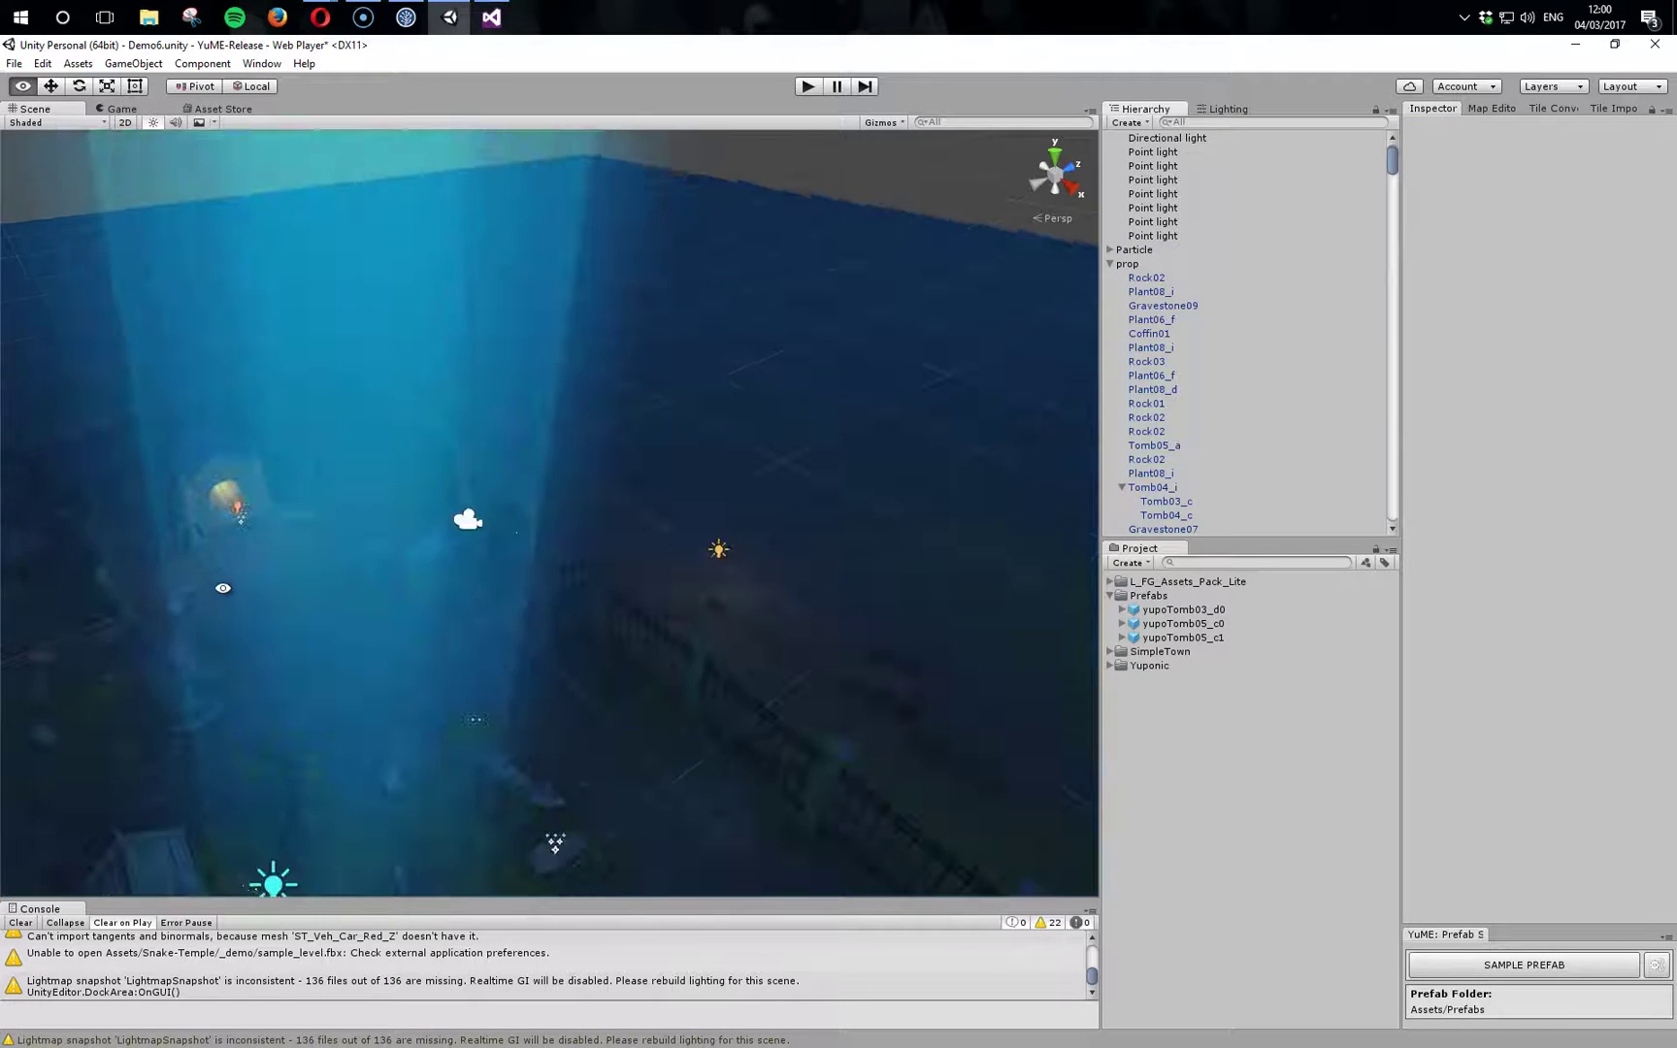
alt+drag(222, 588, 309, 601)
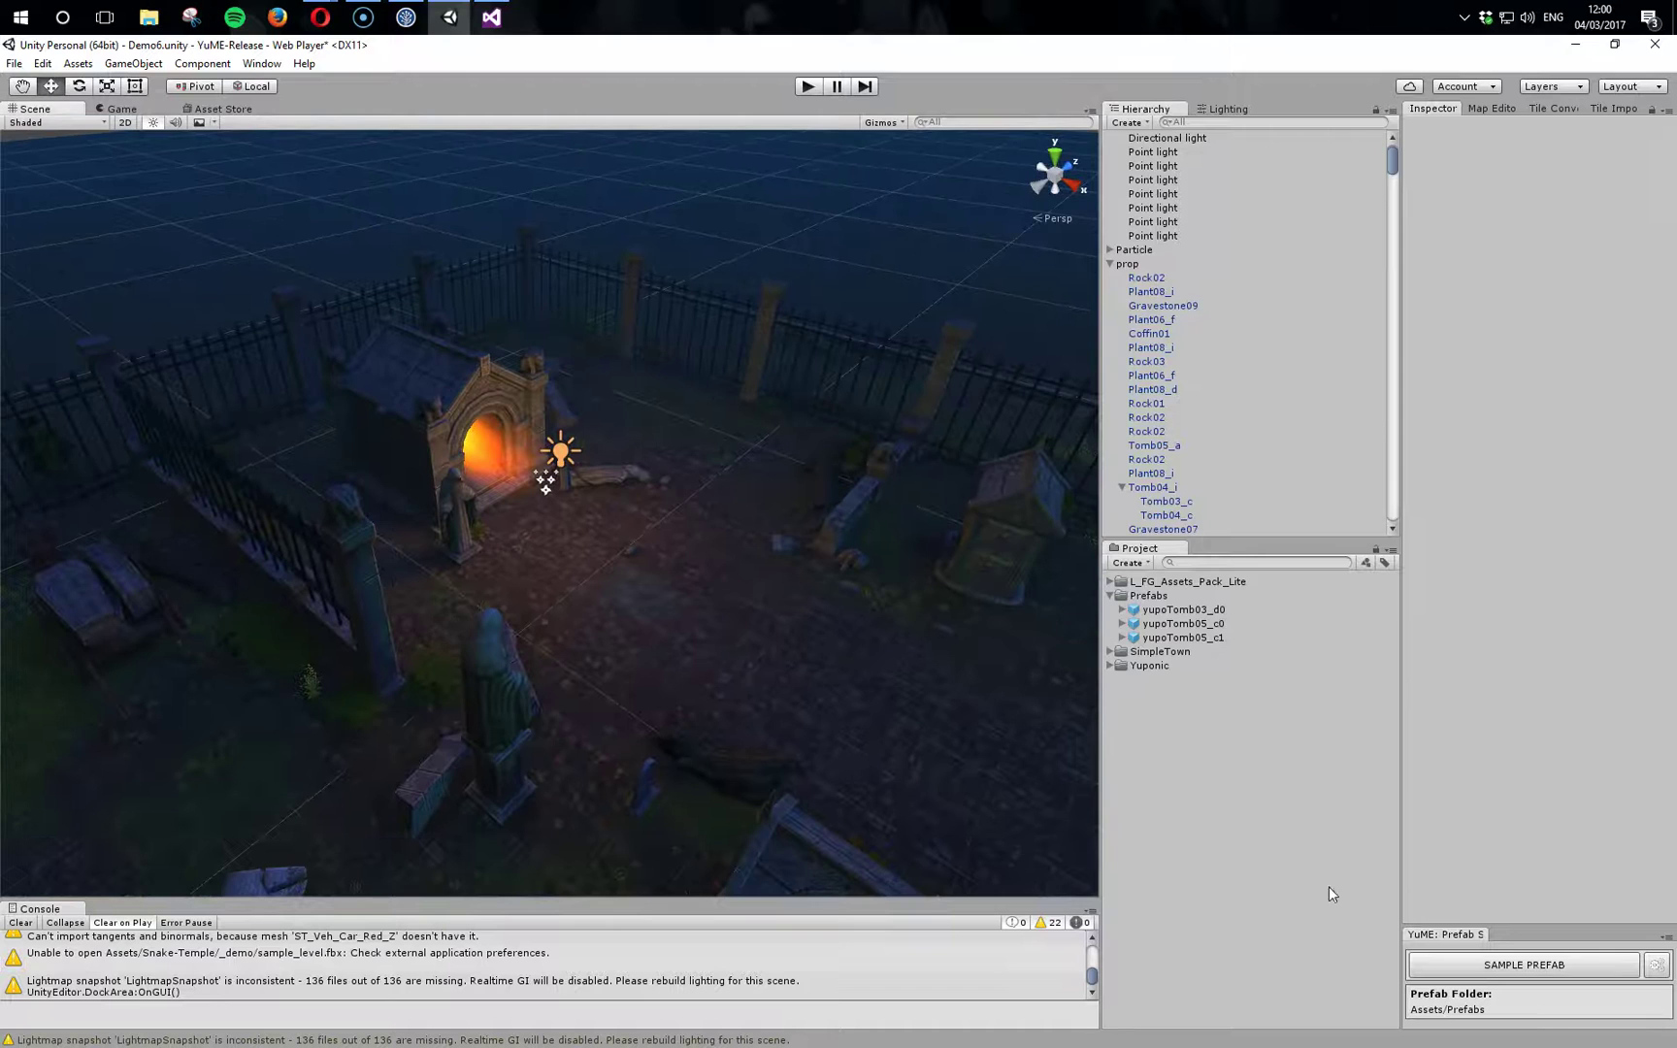
click(1656, 963)
click(728, 516)
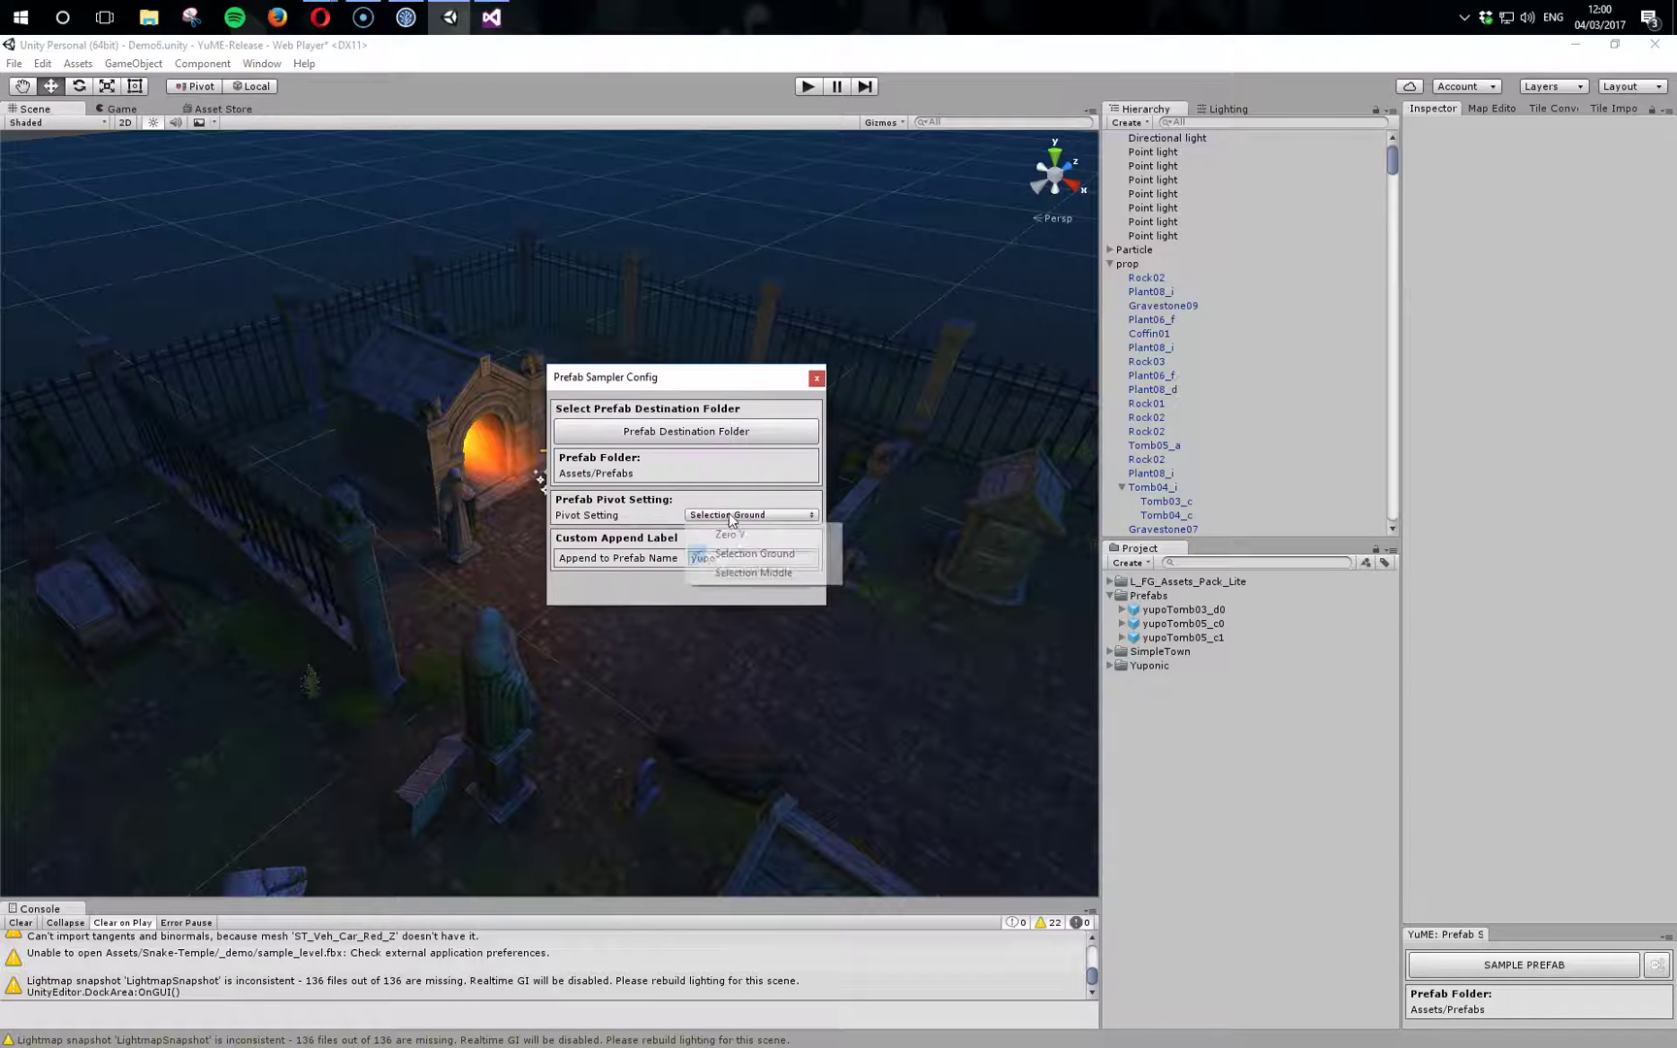
click(745, 537)
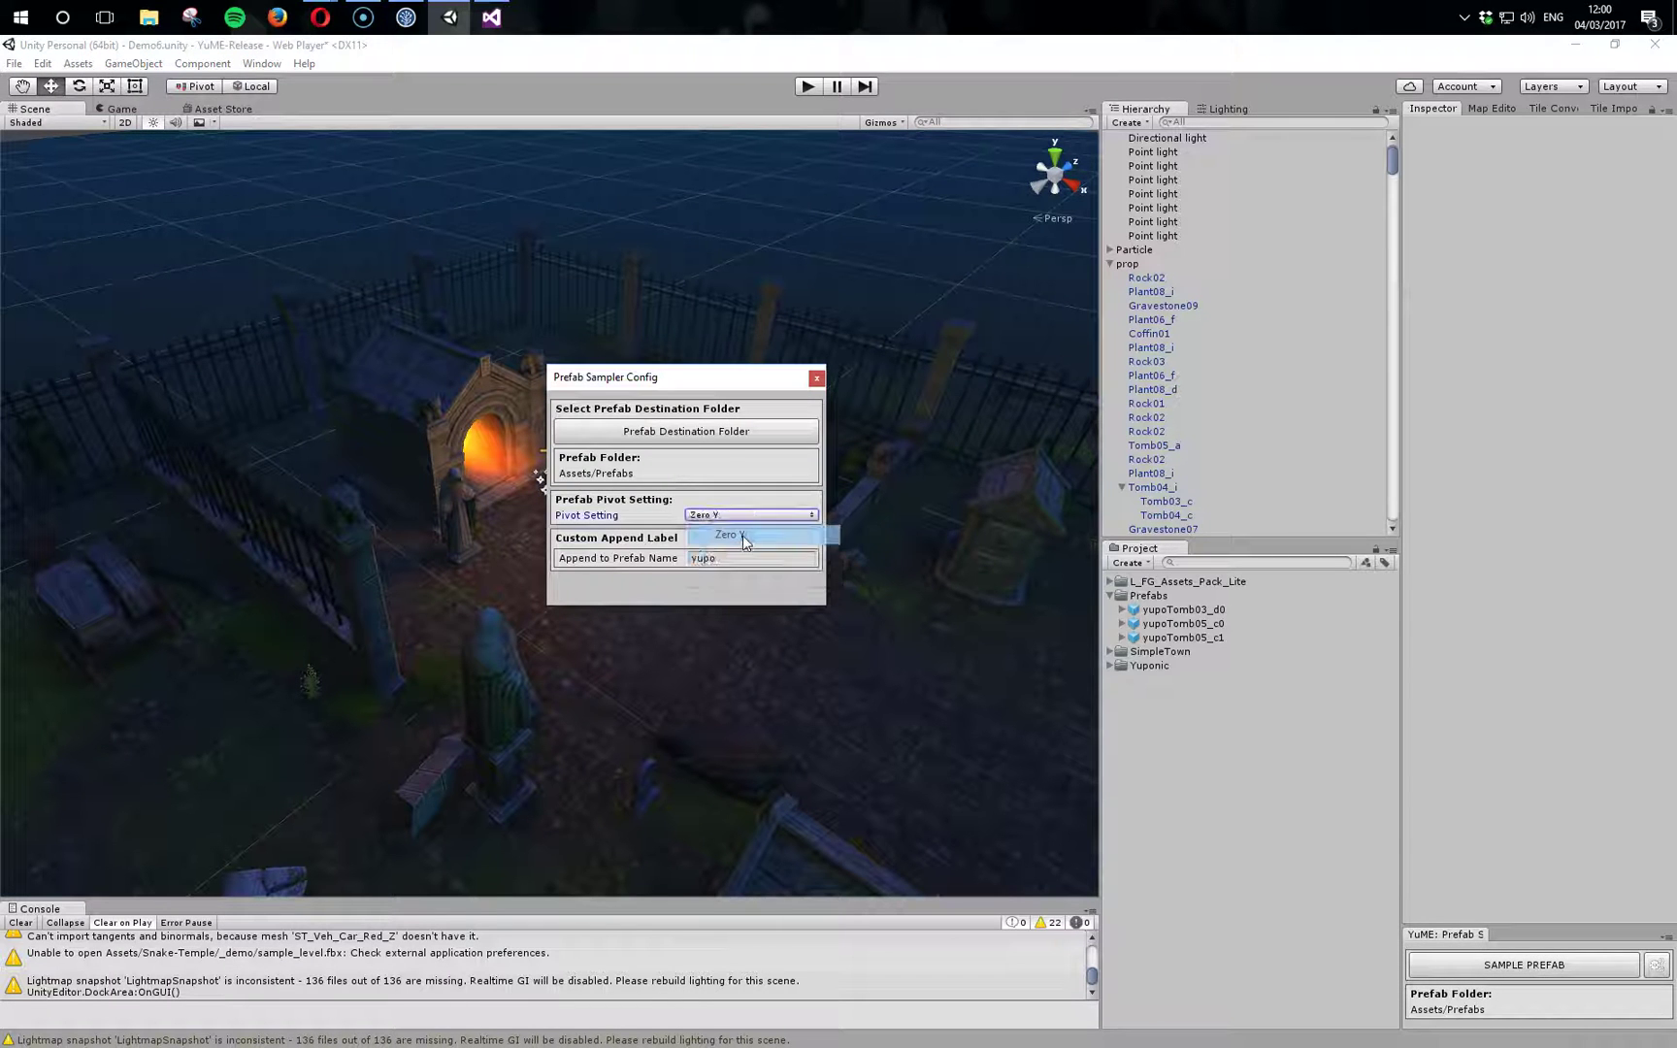
click(817, 379)
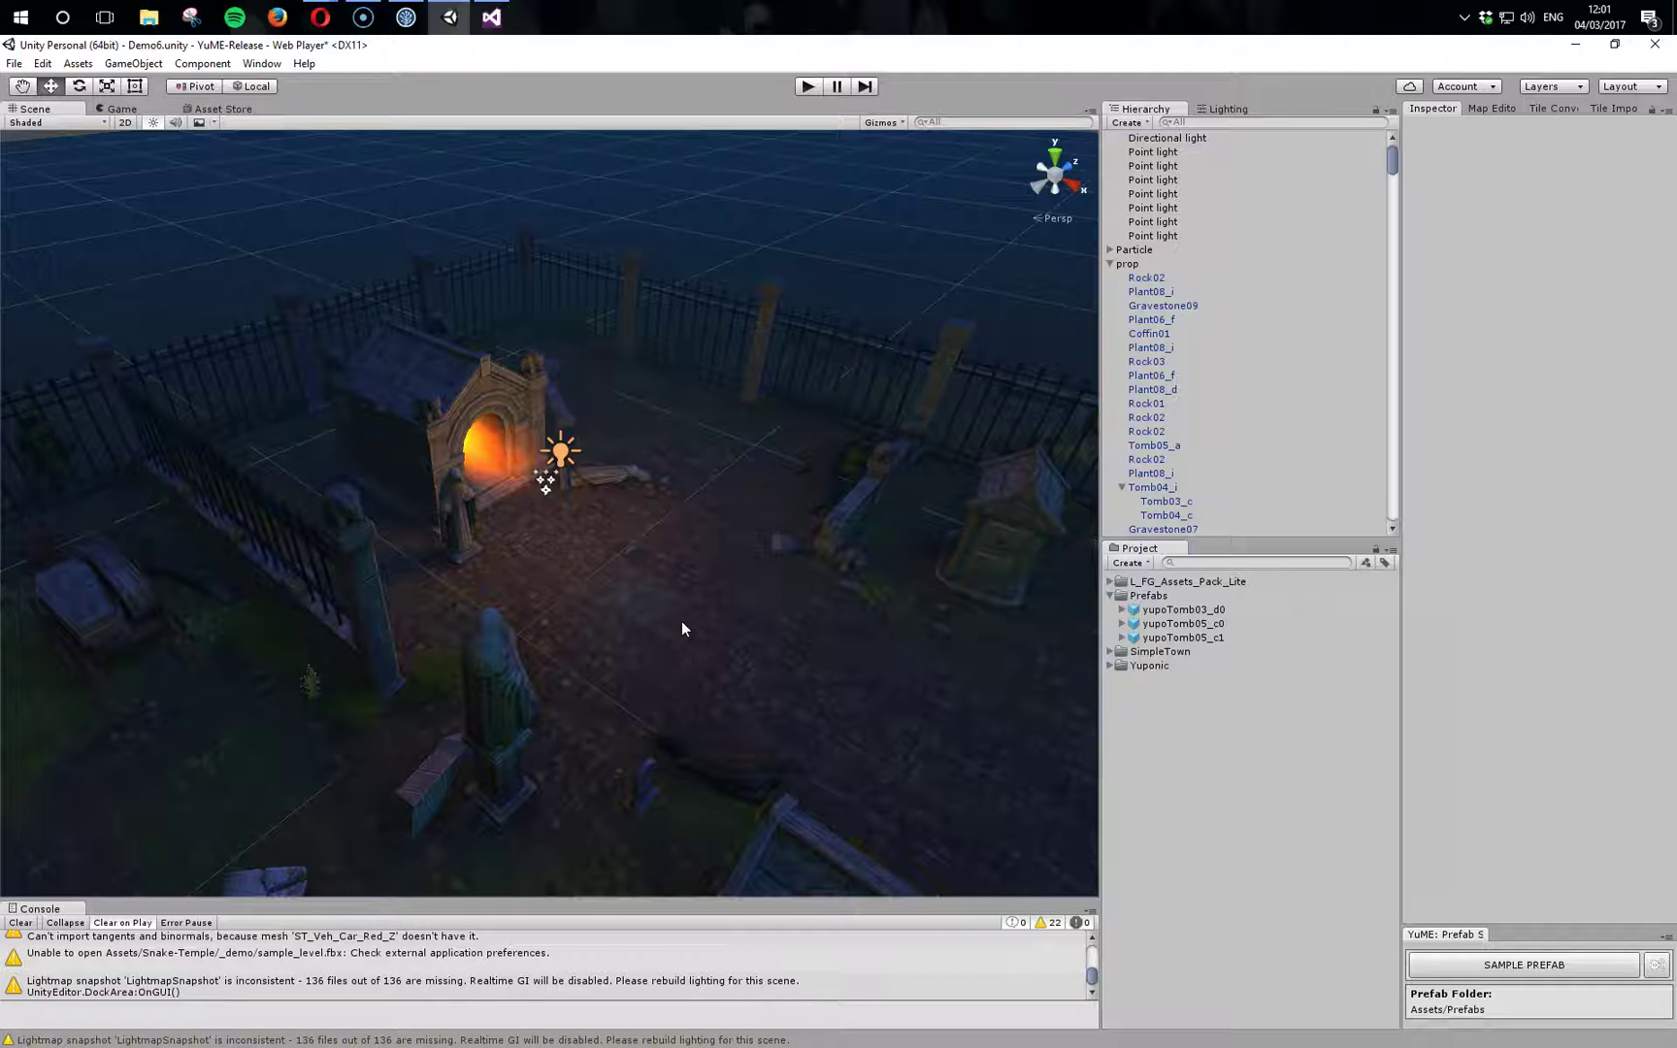
Sample the orange point light, the glow and the tomb building again as one prefab using the Zero Y pivot
click(562, 453)
shift+click(493, 451)
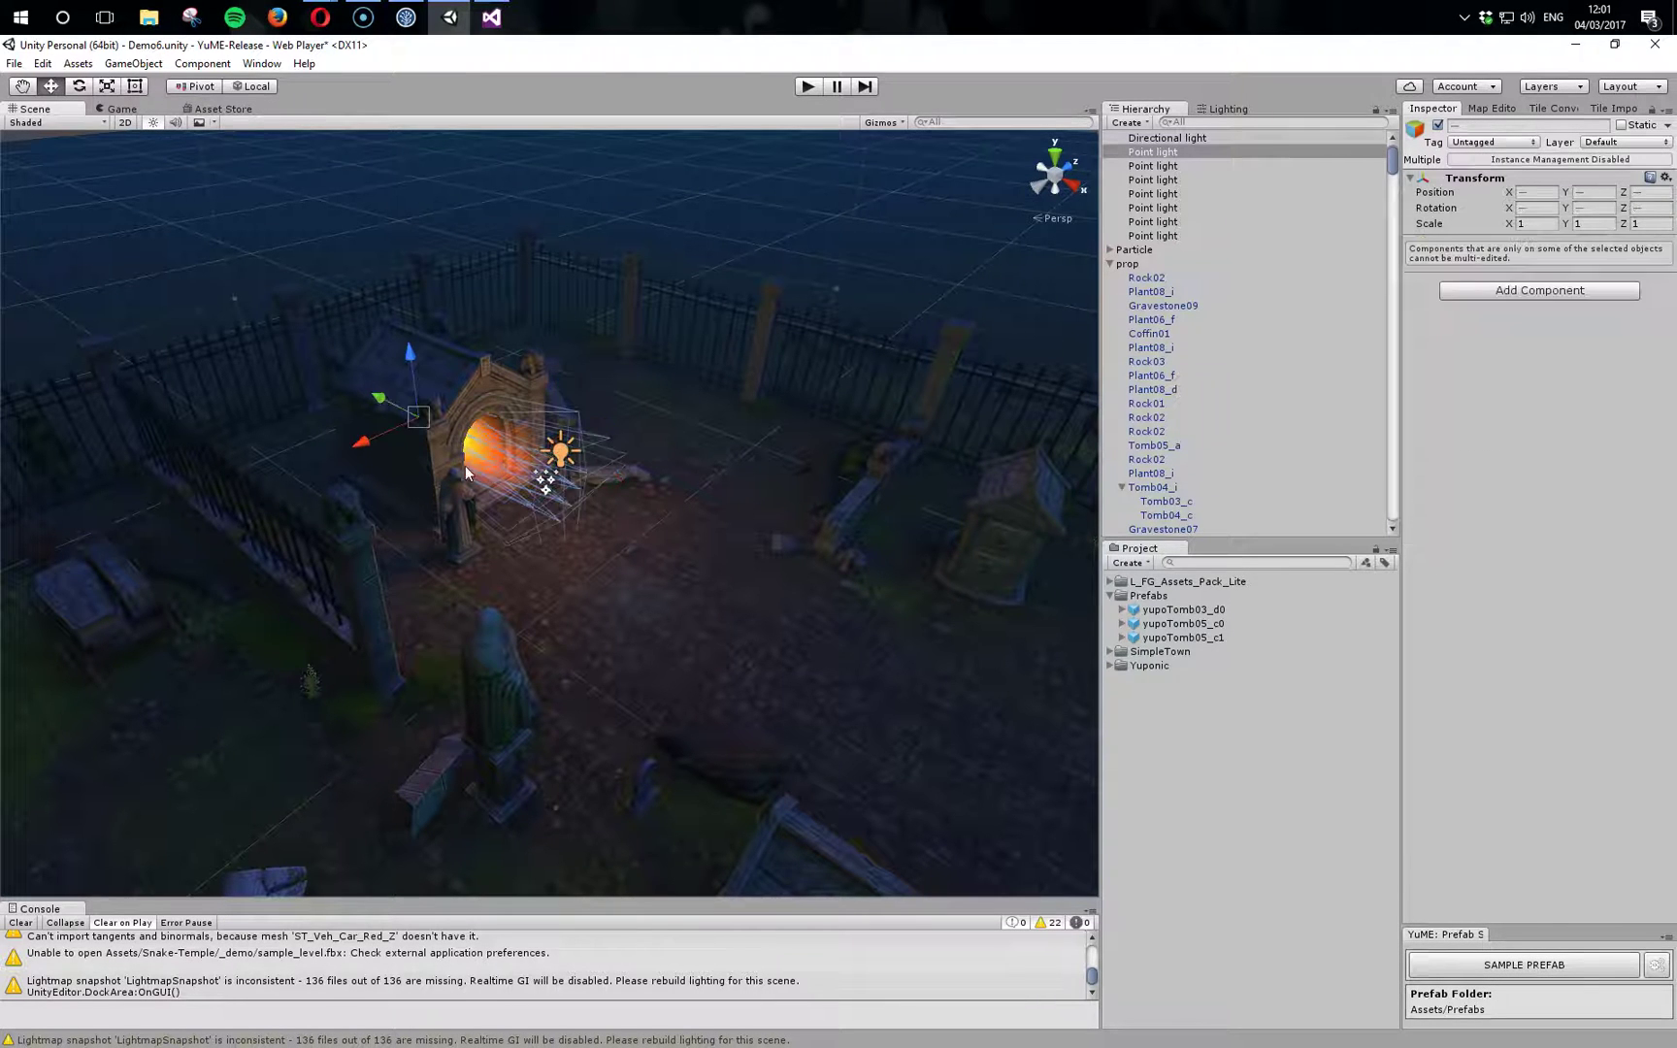
click(1523, 969)
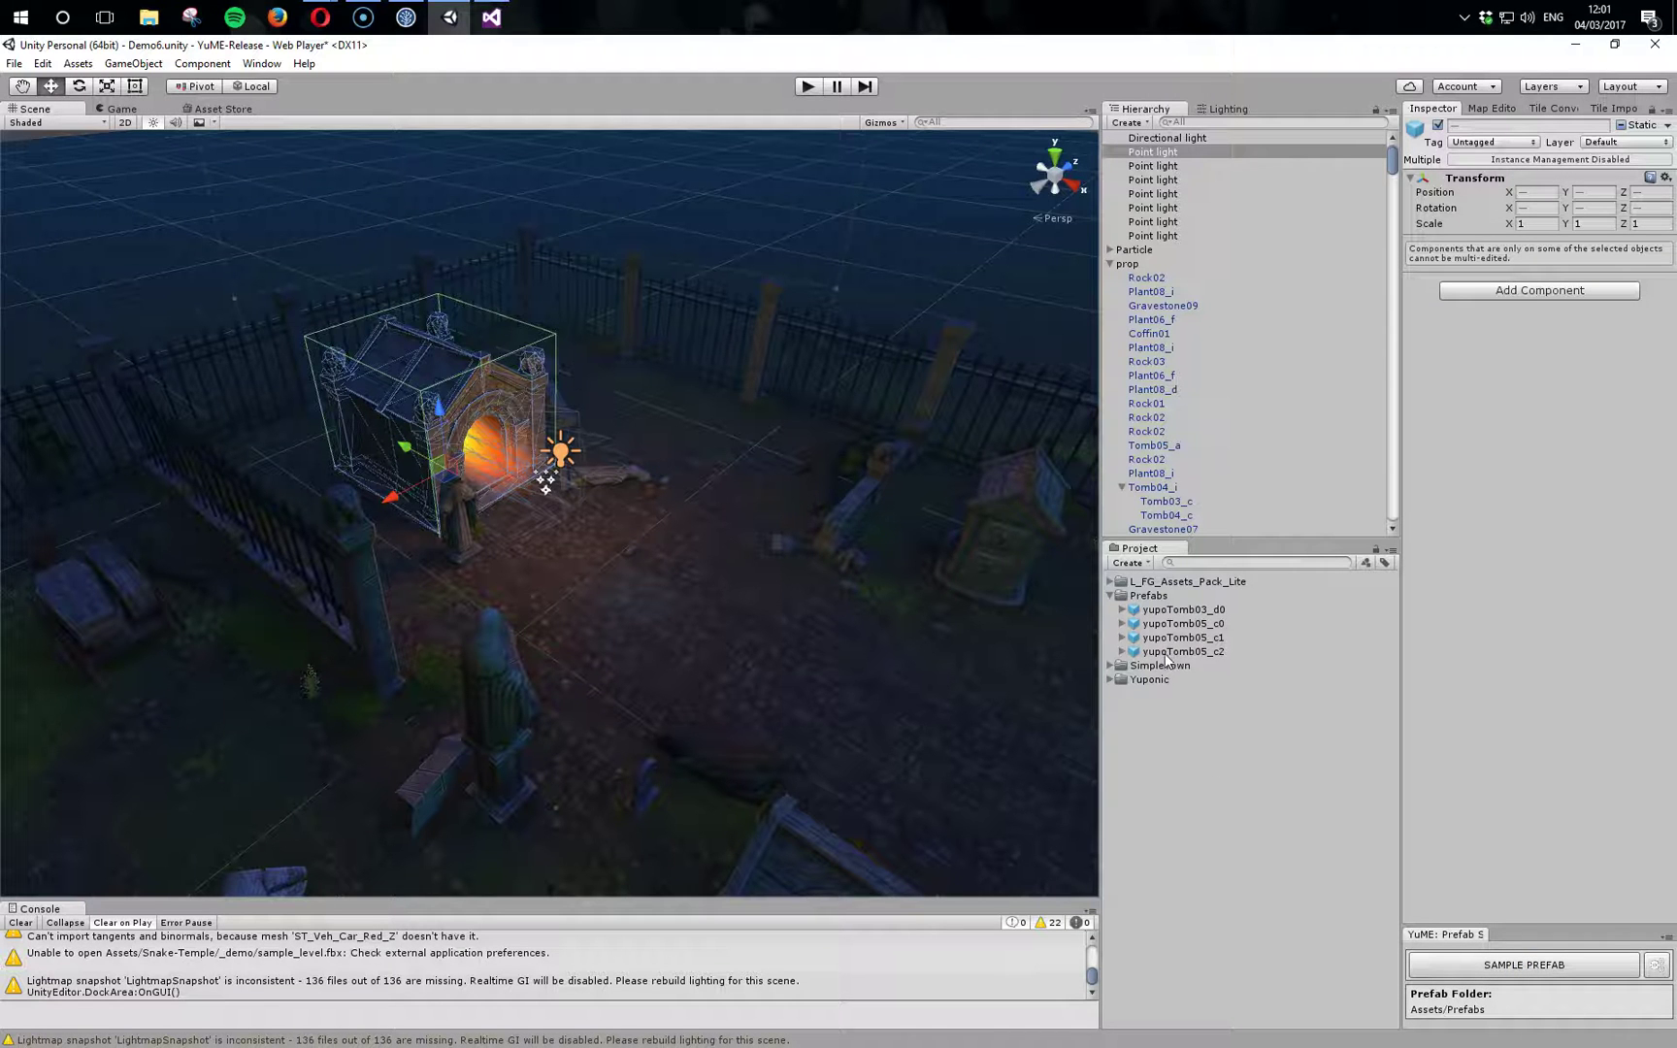
Place a yupoTomb05_c2 instance beside the original orange-lit tomb and move it along Z to about 20.4
drag(1167, 655, 825, 657)
key(f)
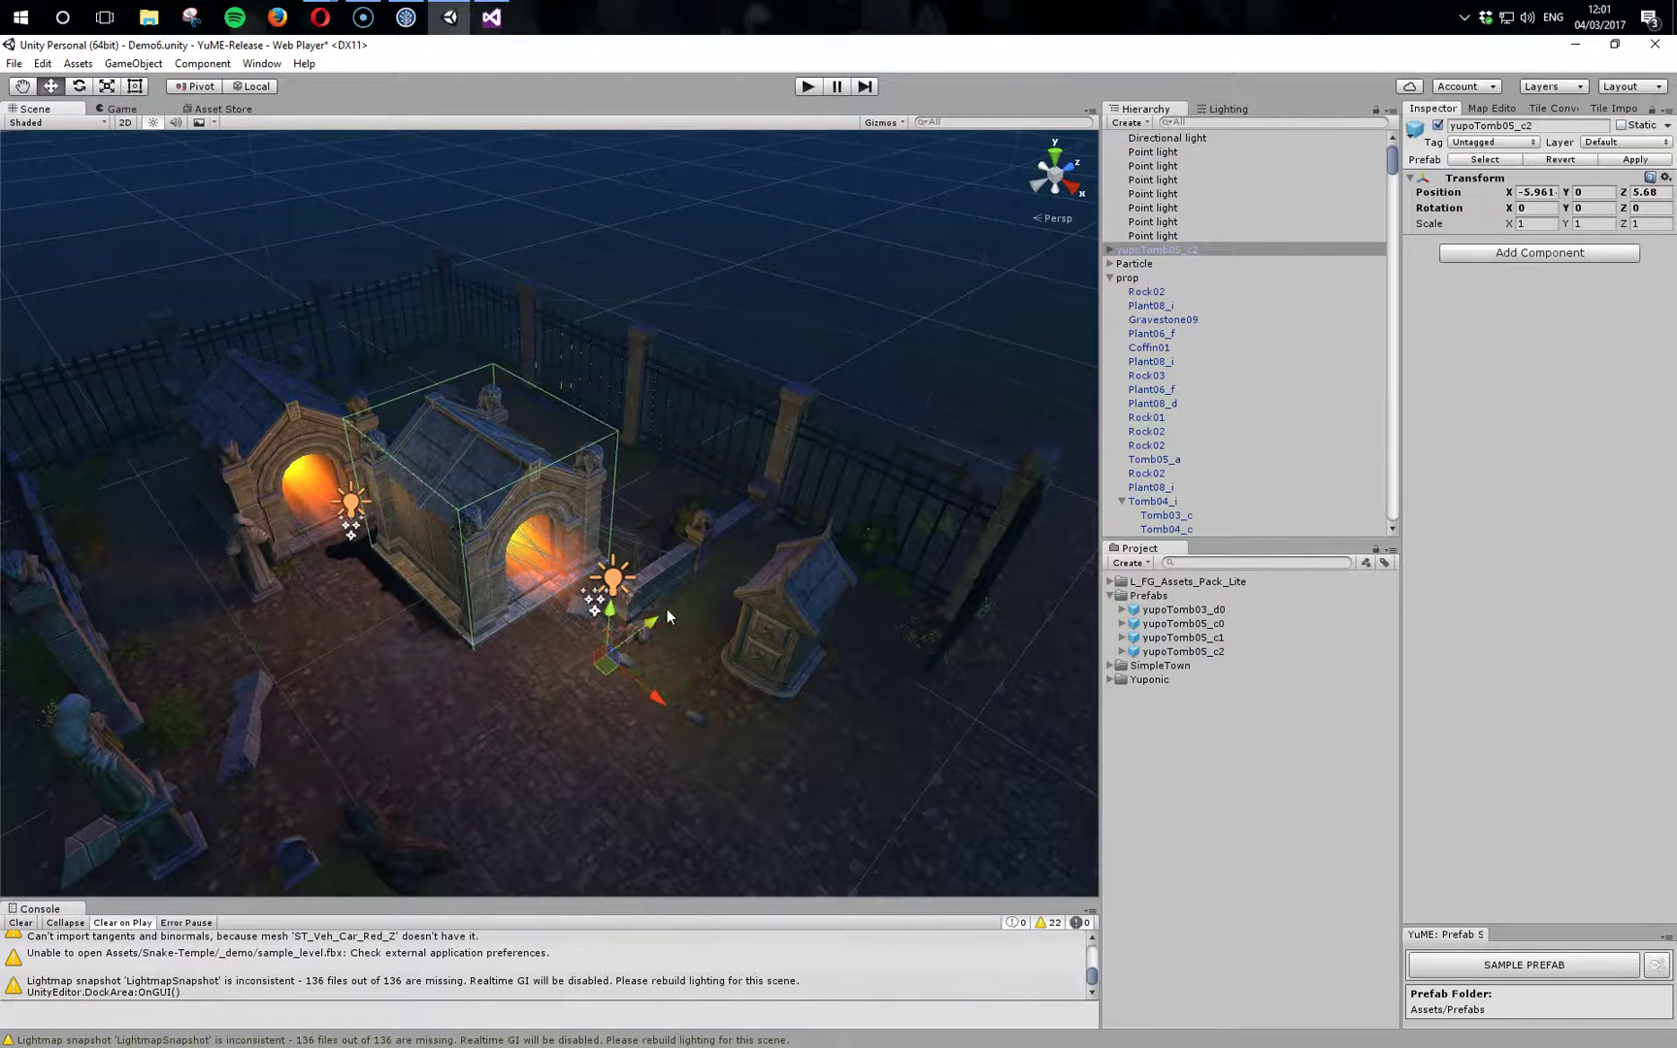
drag(667, 609, 1102, 260)
alt+scroll(825, 568, down, 5)
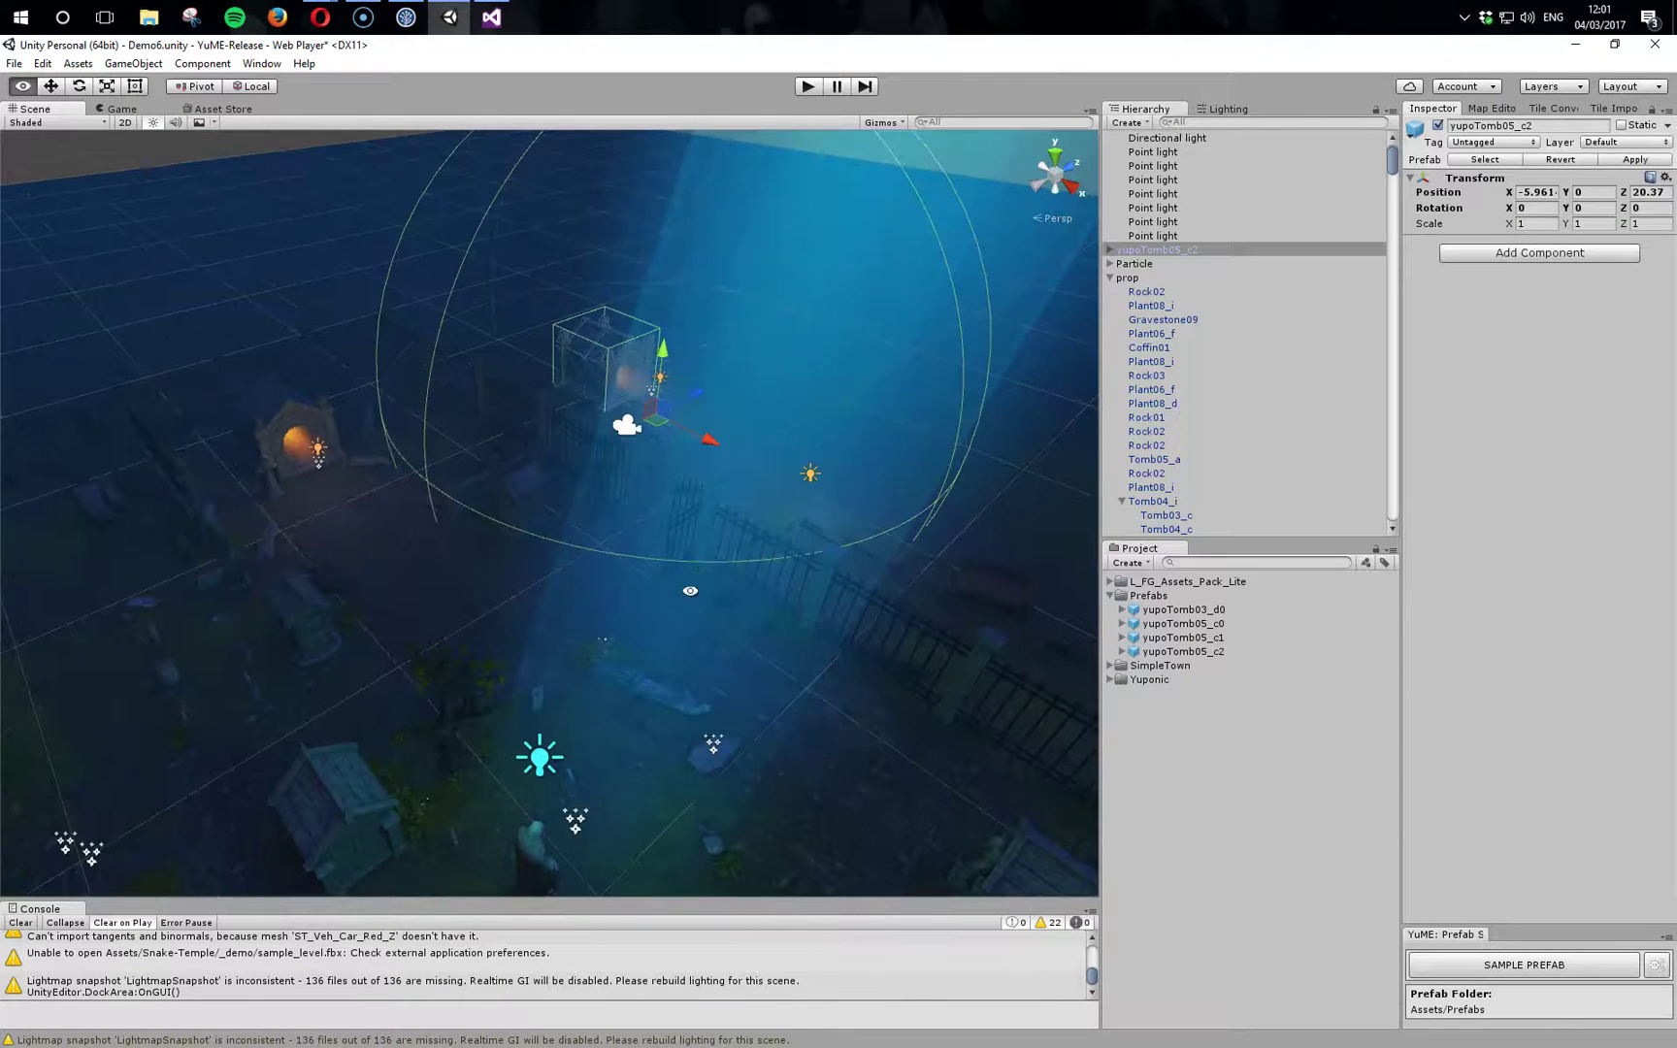
alt+drag(690, 590, 737, 633)
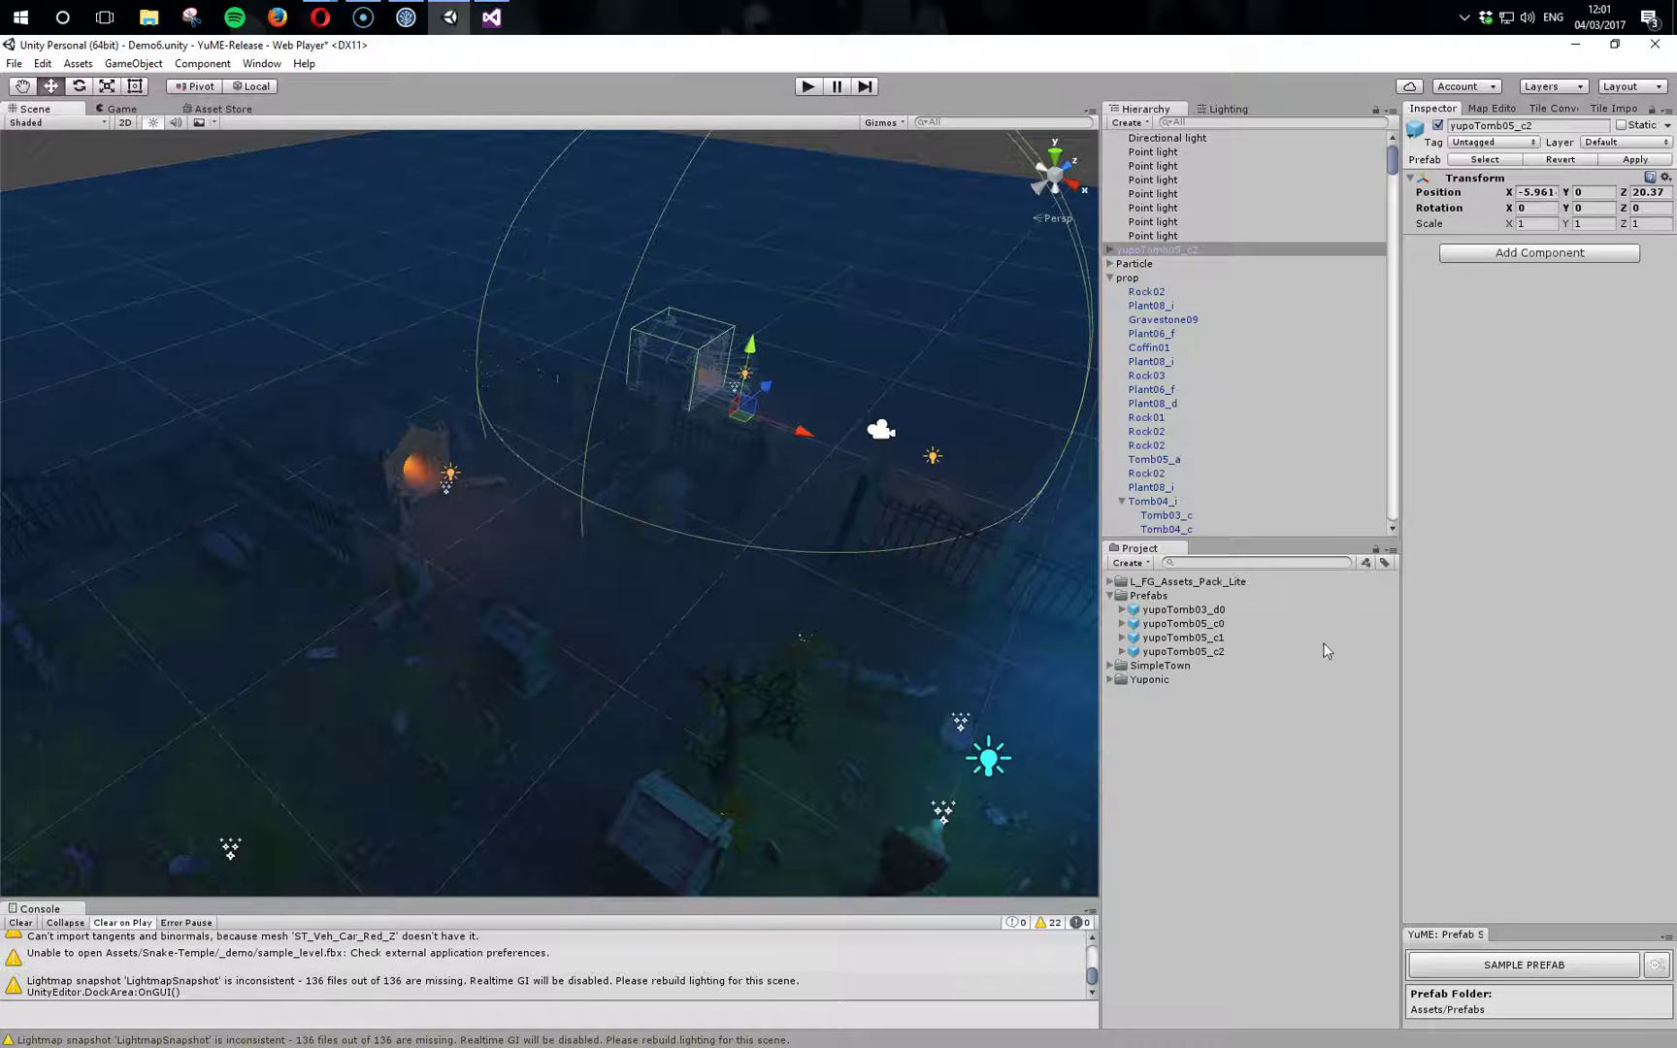
Open SimpleTown_DemoScene from the SimpleTown project folder
click(1110, 666)
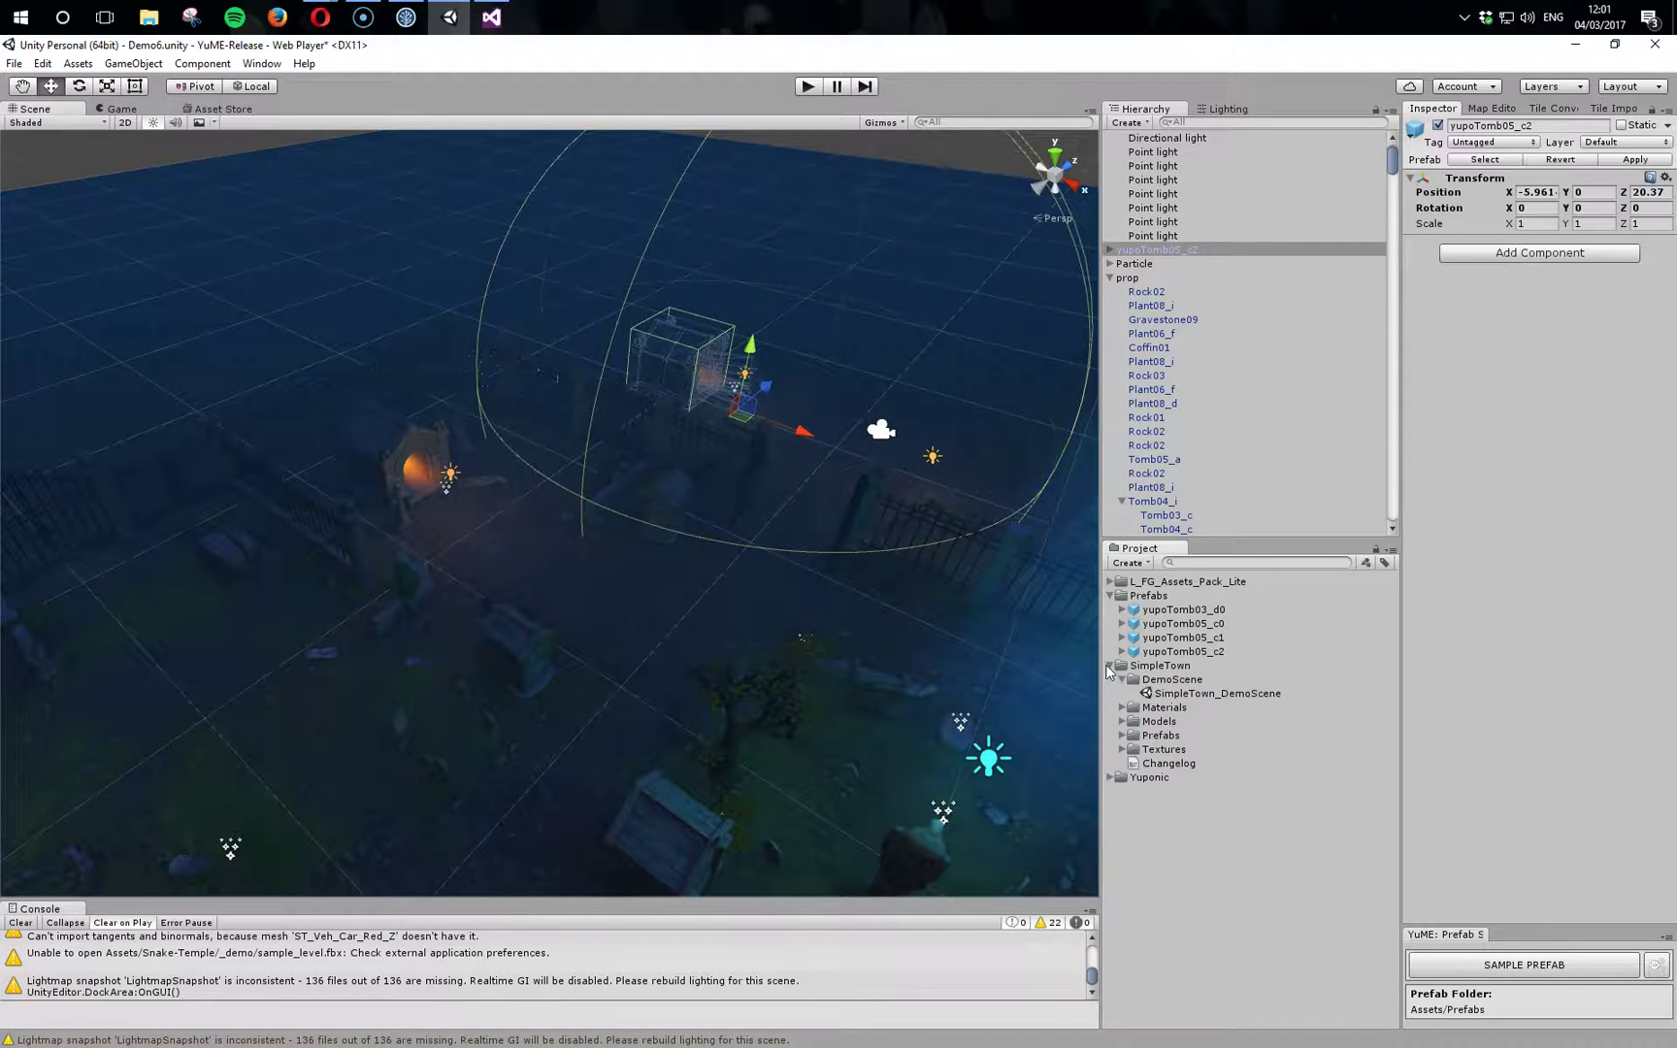
double_click(1212, 694)
click(880, 590)
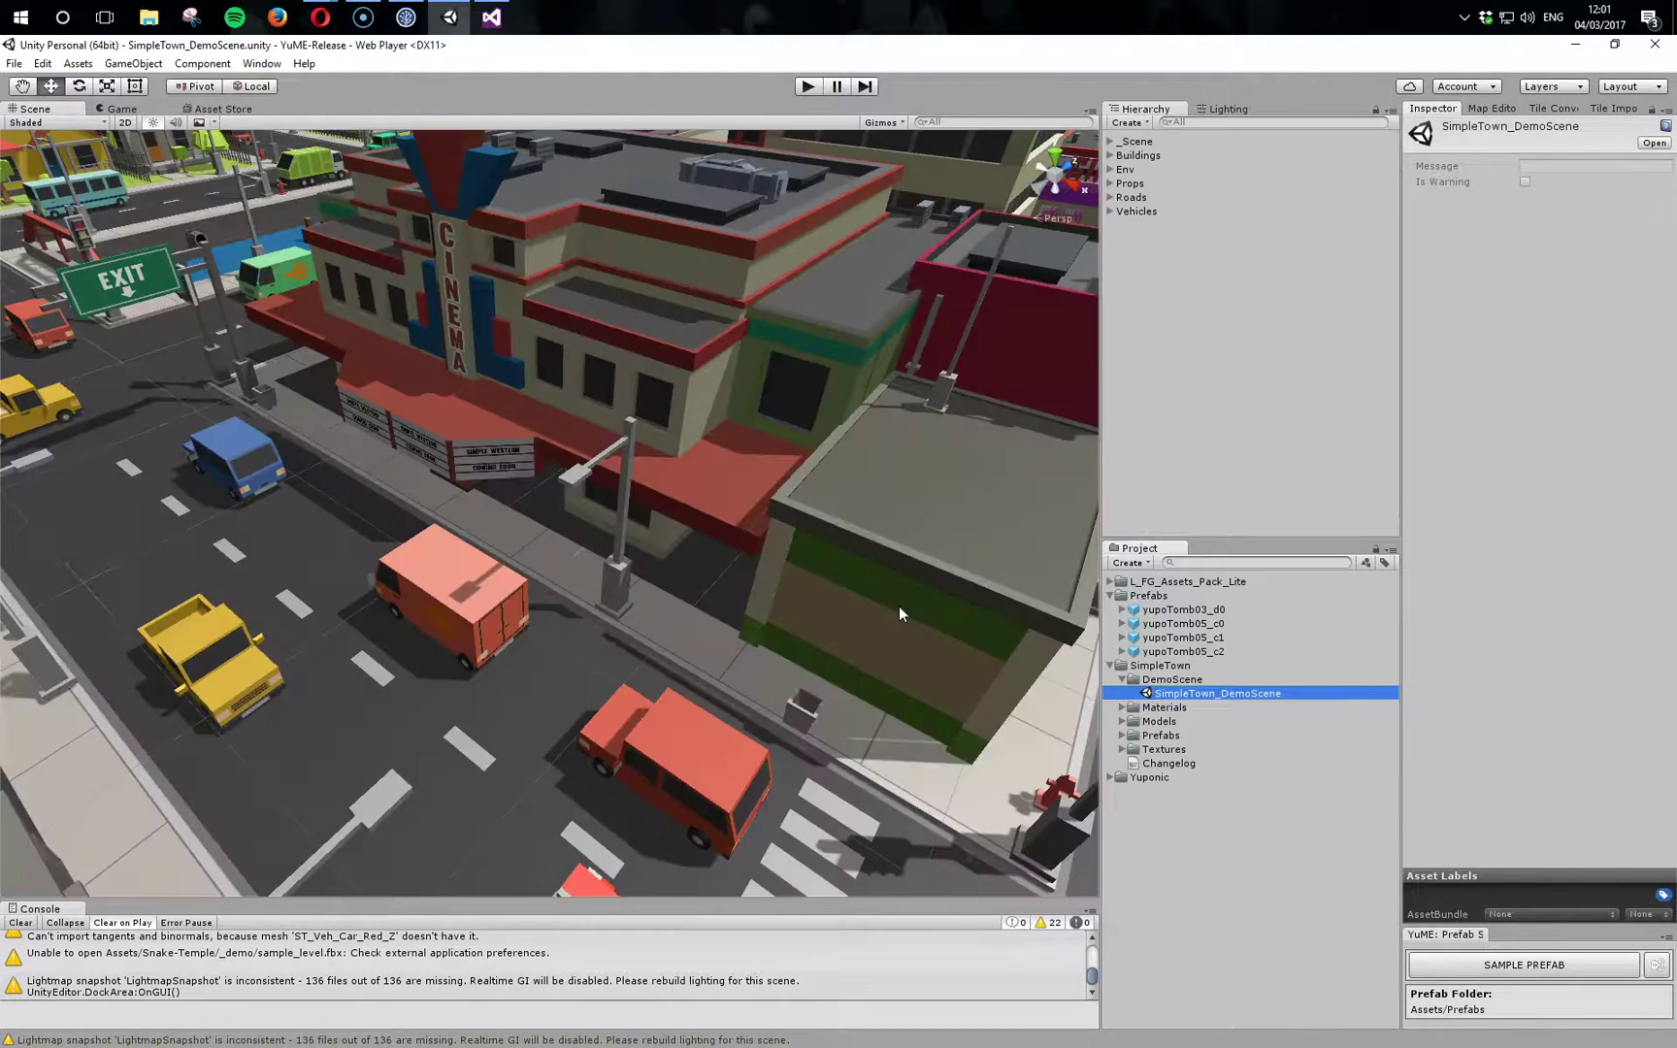
Examine the separate road_straight_mesh tiles that make up the beachfront street next to the red fire truck
alt+scroll(349, 567, down, 5)
alt+drag(349, 567, 363, 520)
right_drag(362, 521, 139, 660)
alt+drag(139, 660, 316, 679)
alt+scroll(597, 808, up, 5)
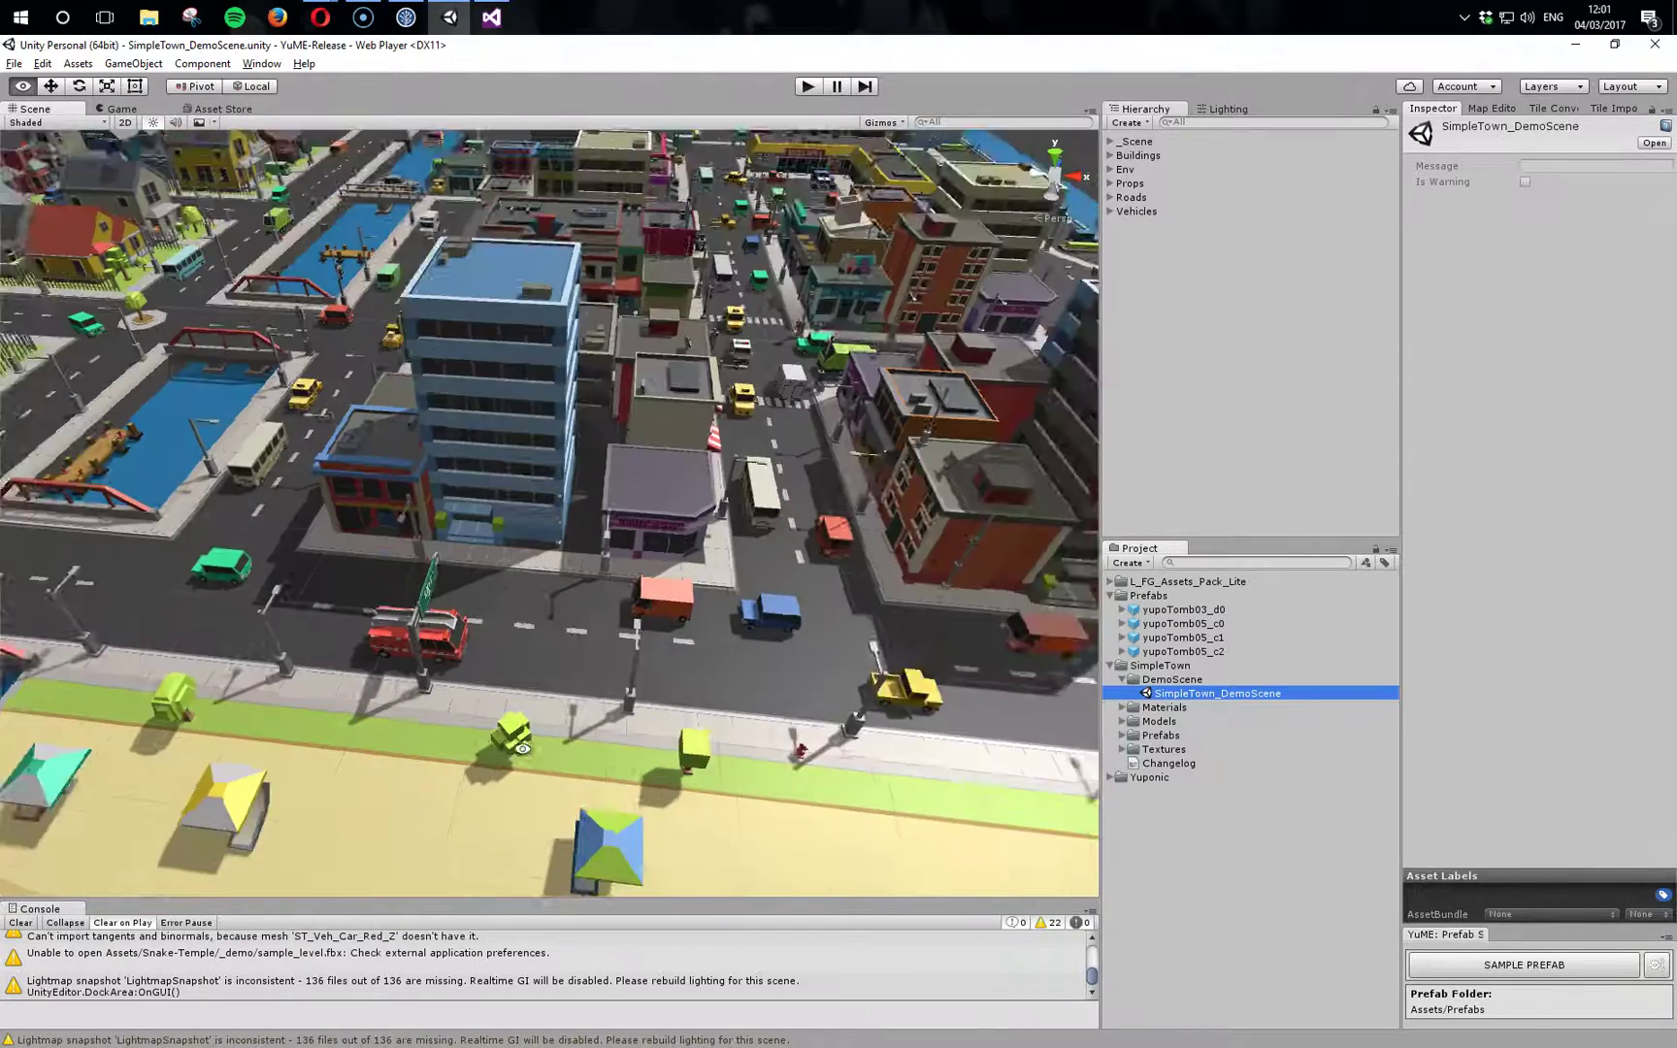
right_drag(415, 732, 516, 671)
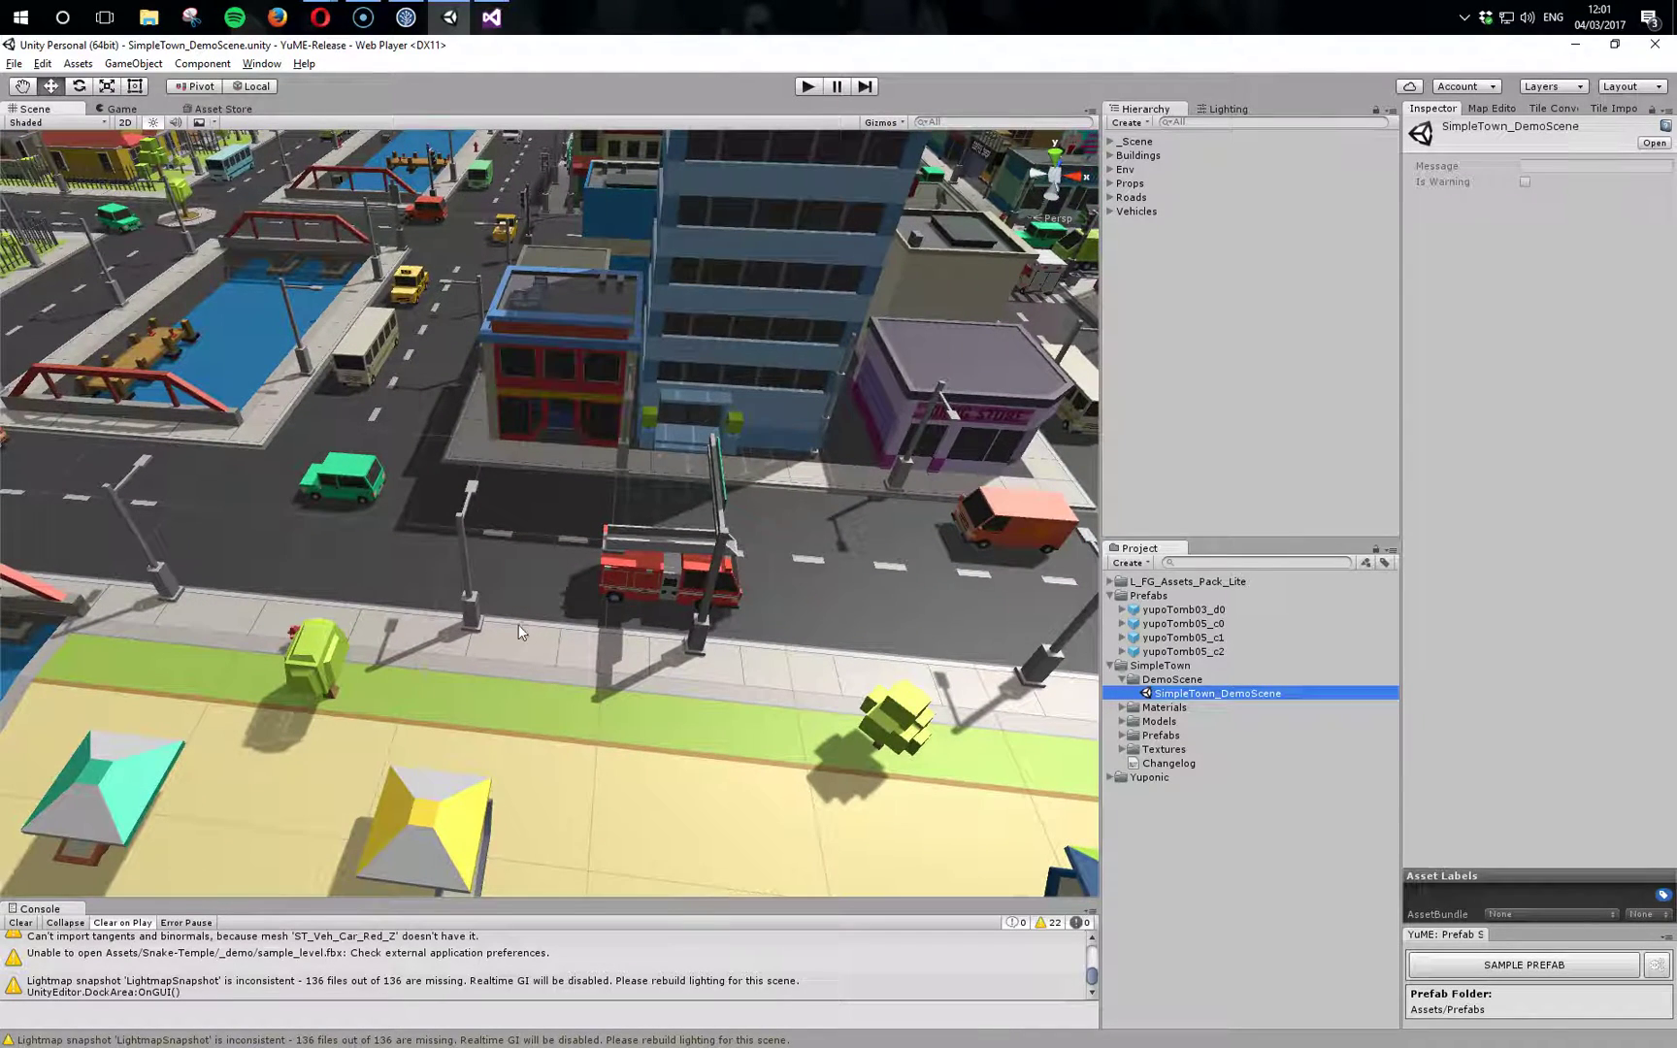
click(511, 483)
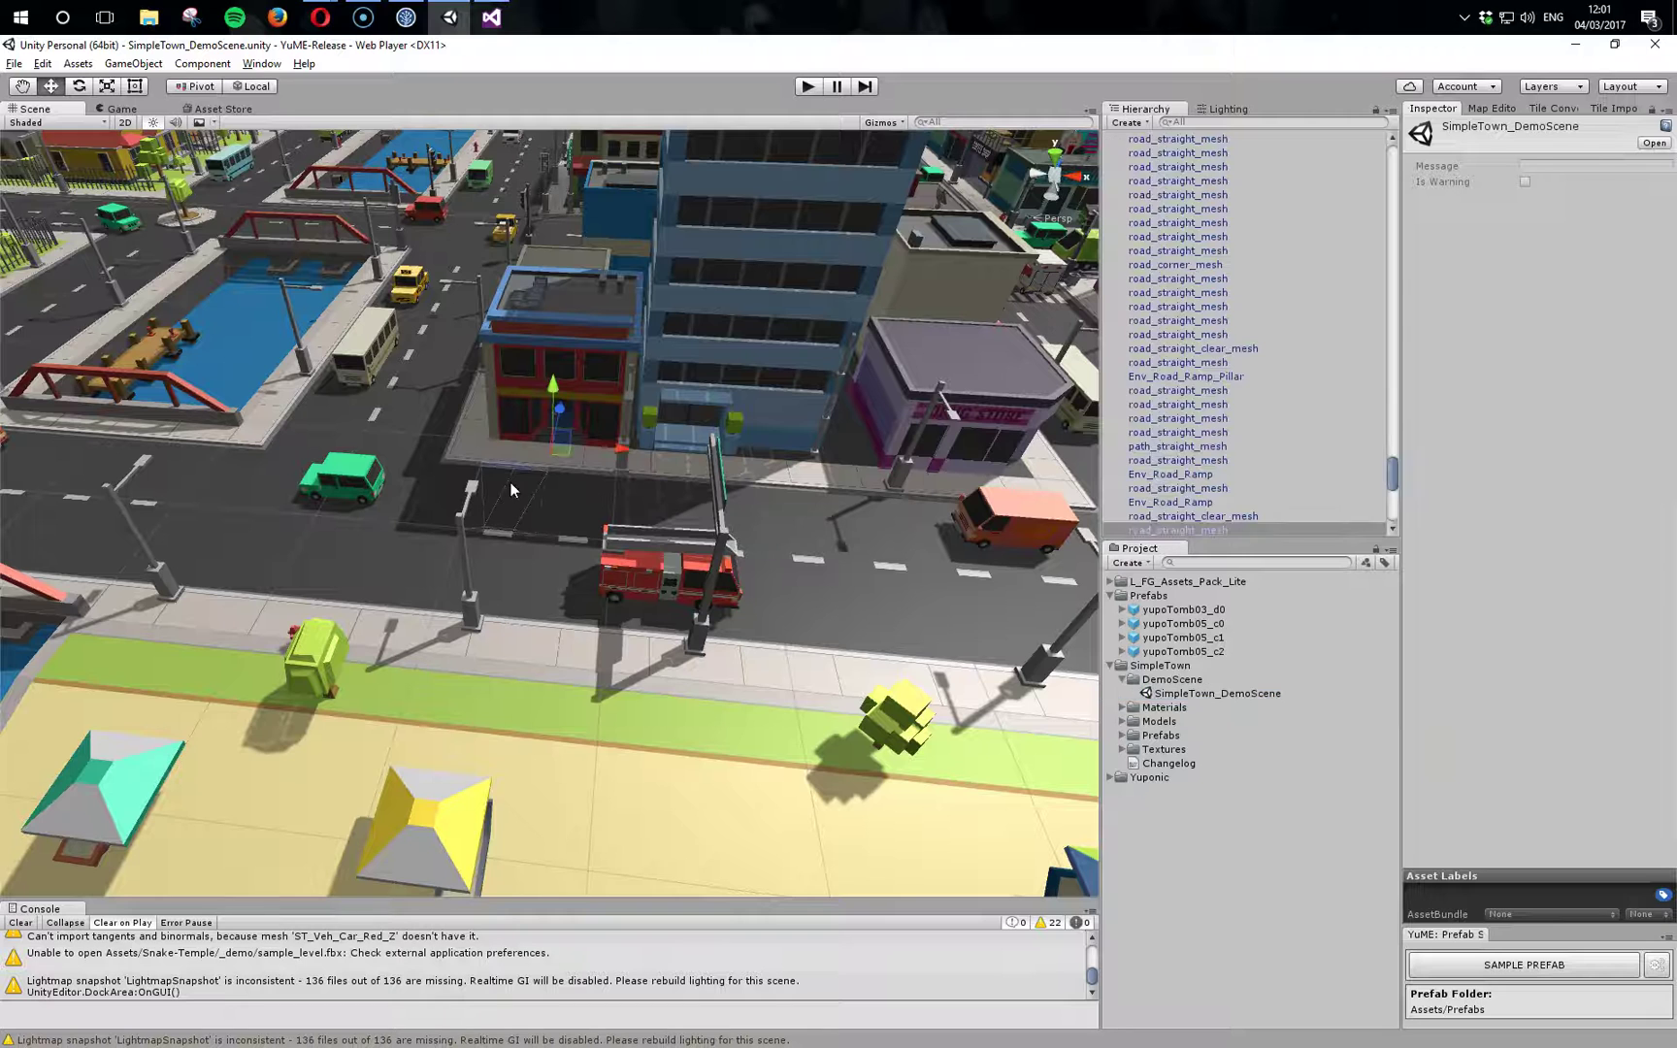
click(504, 557)
click(572, 515)
click(563, 572)
click(510, 551)
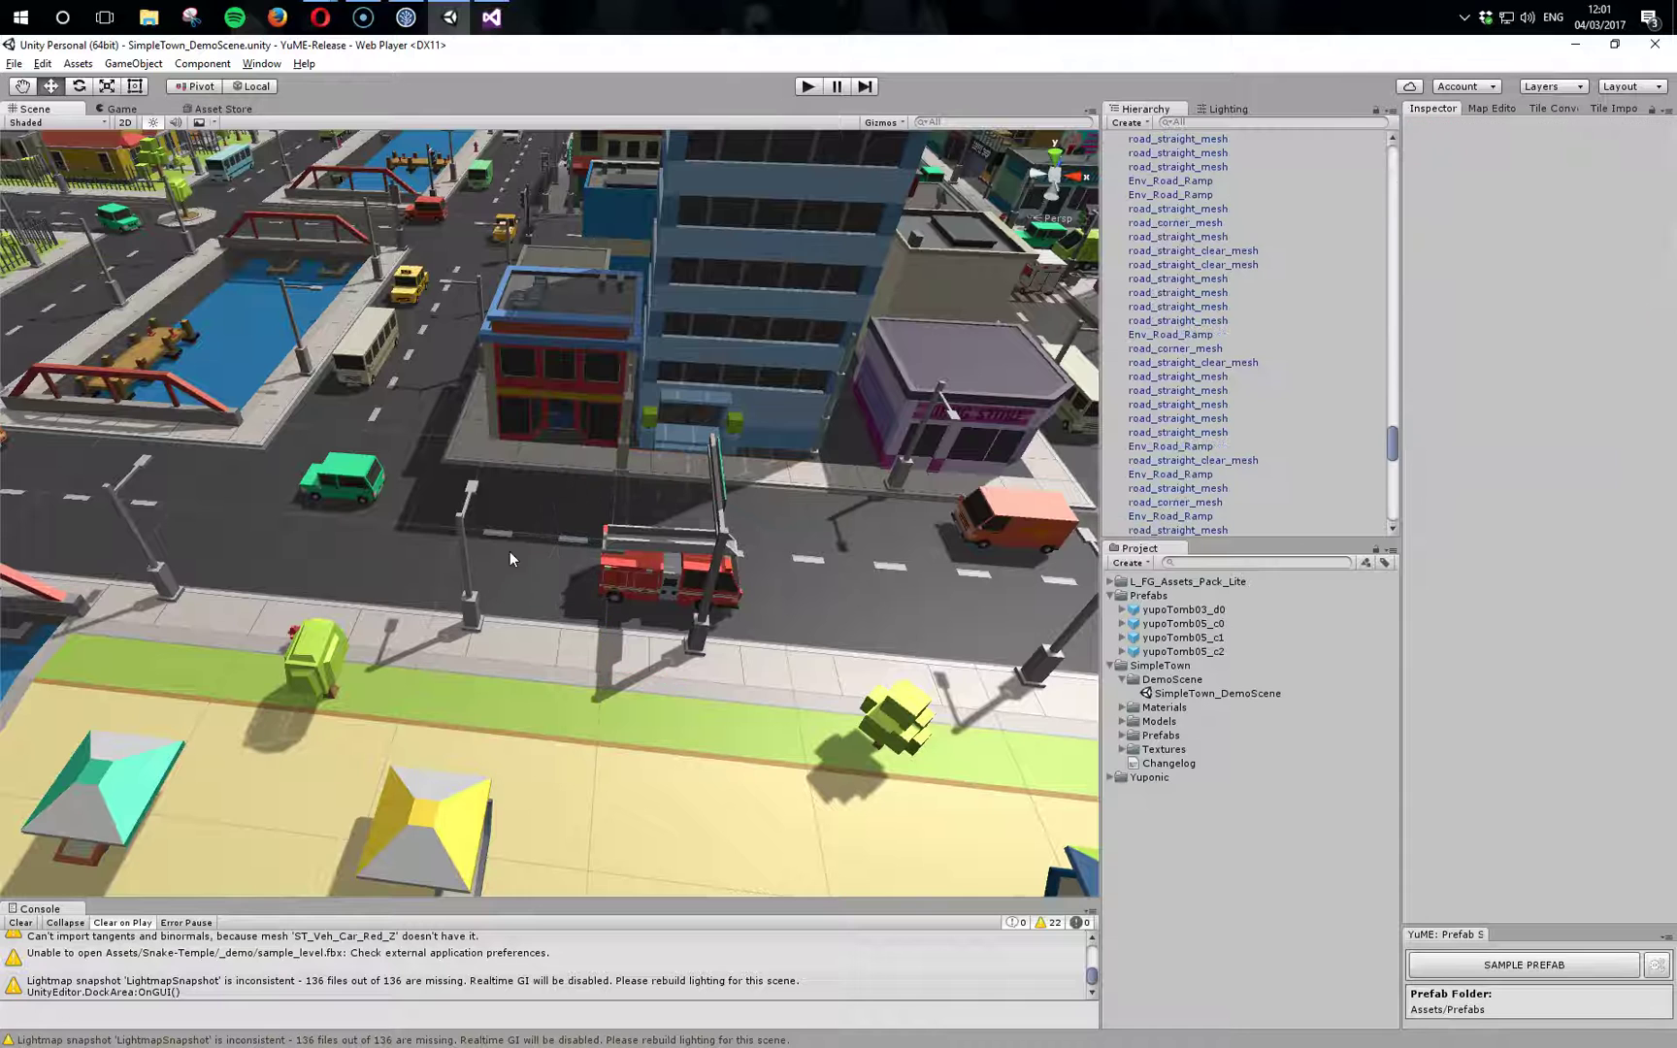
click(513, 524)
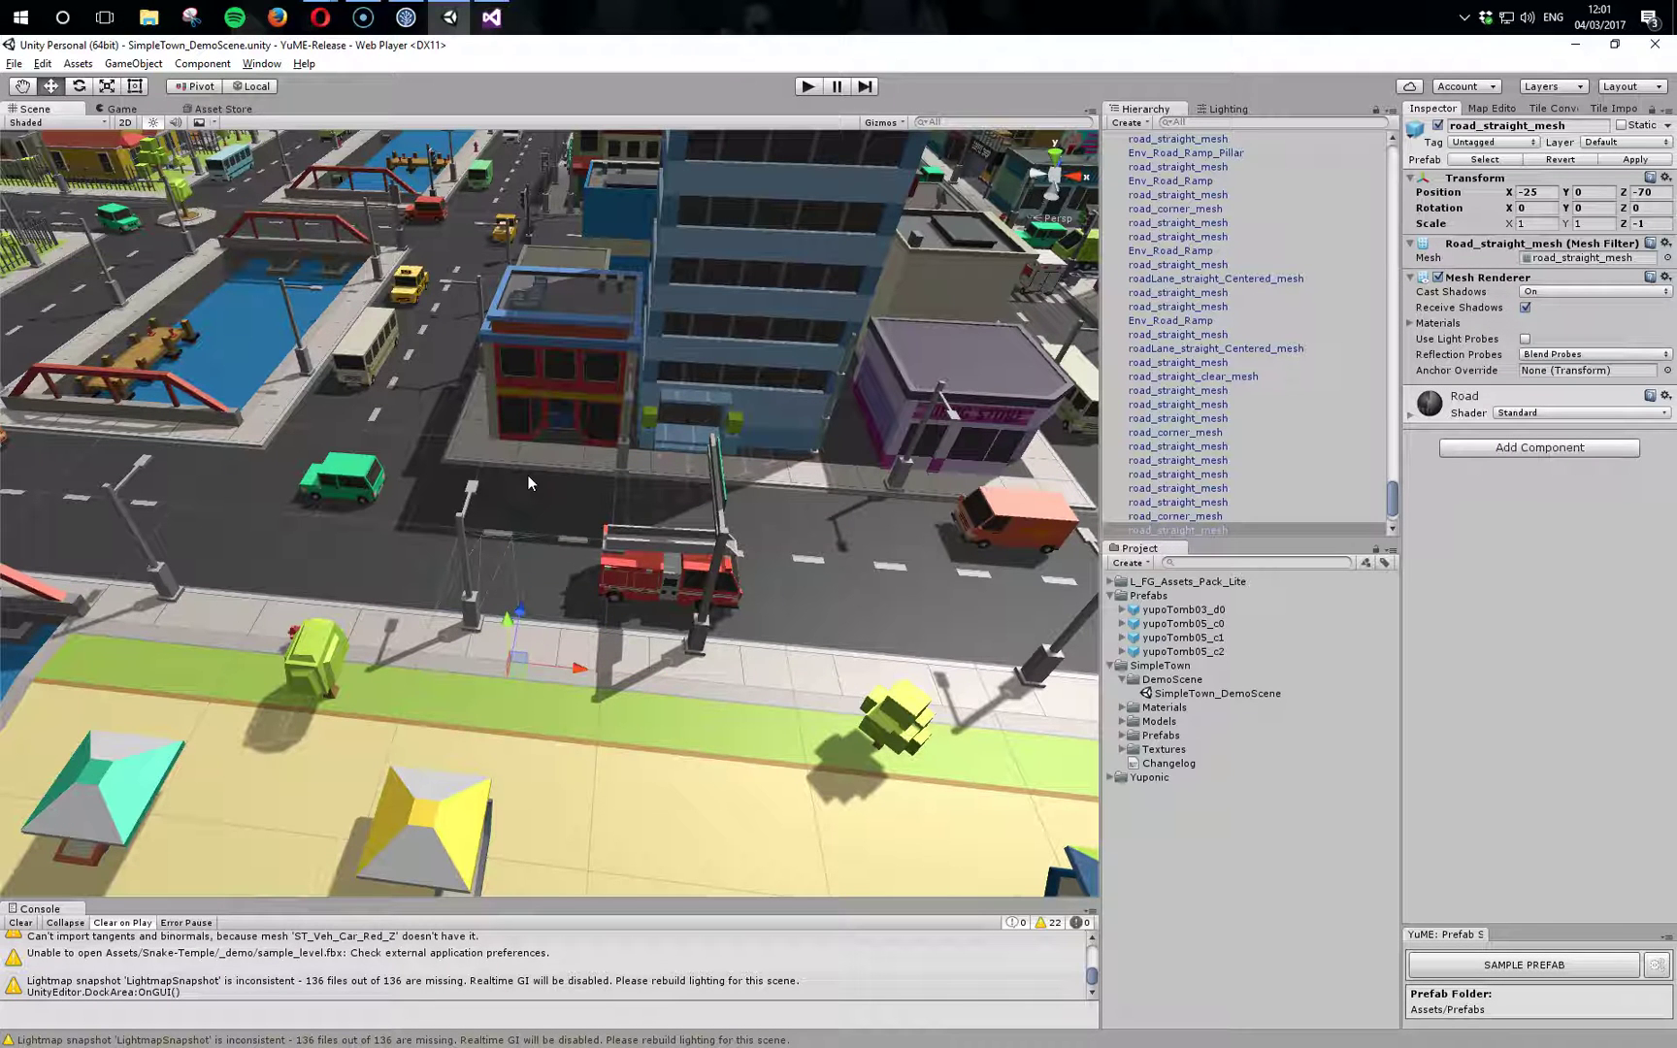
click(556, 495)
click(563, 524)
click(540, 563)
click(511, 521)
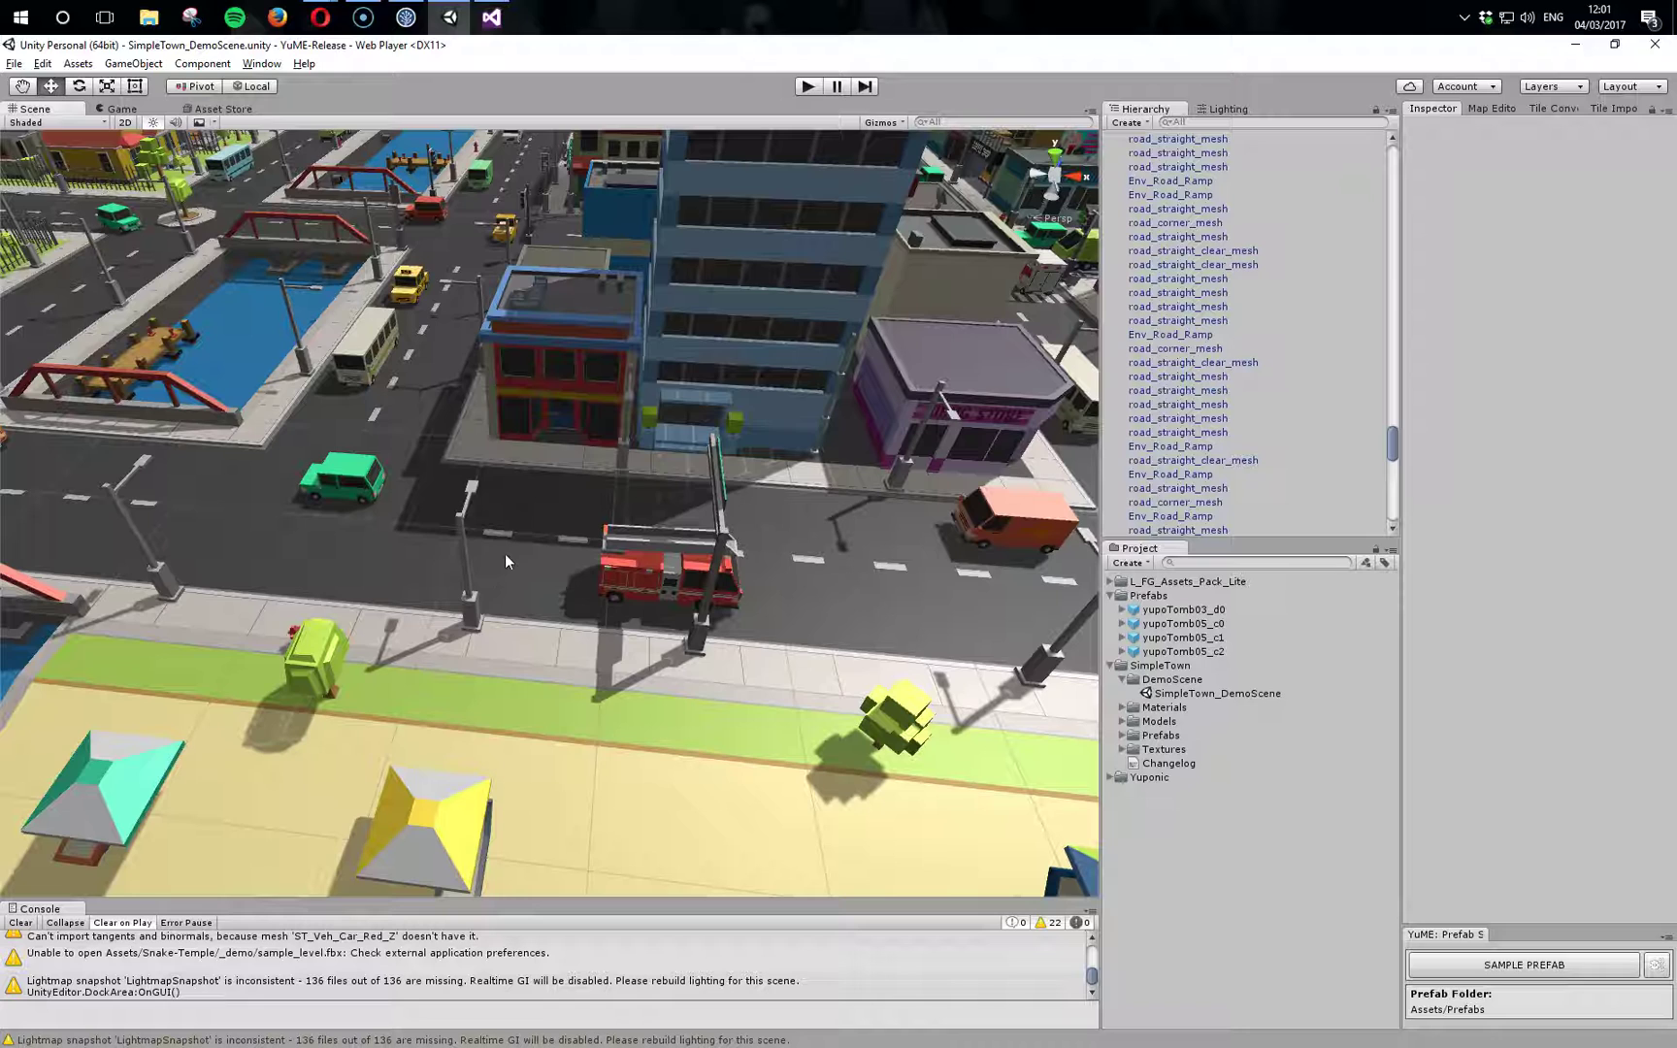
Select the road tiles around the fire truck together with the street lamps and exit sign, and sample them as one prefab
click(505, 489)
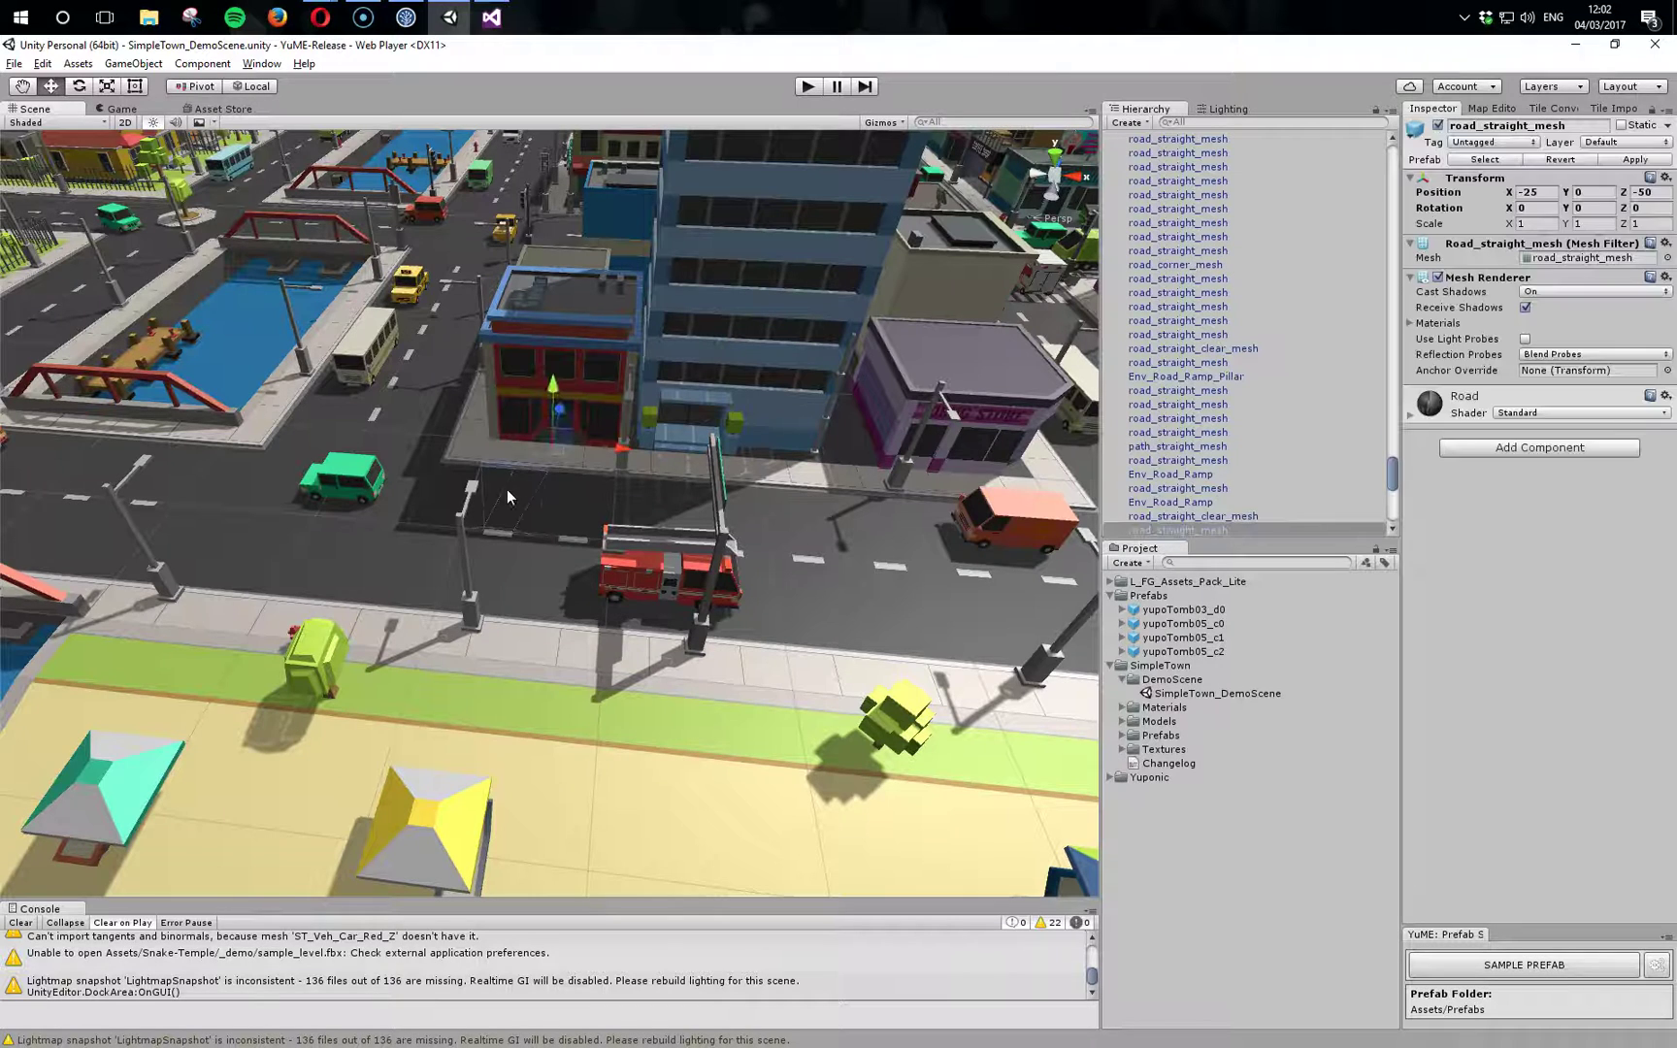
shift+click(561, 582)
shift+click(582, 510)
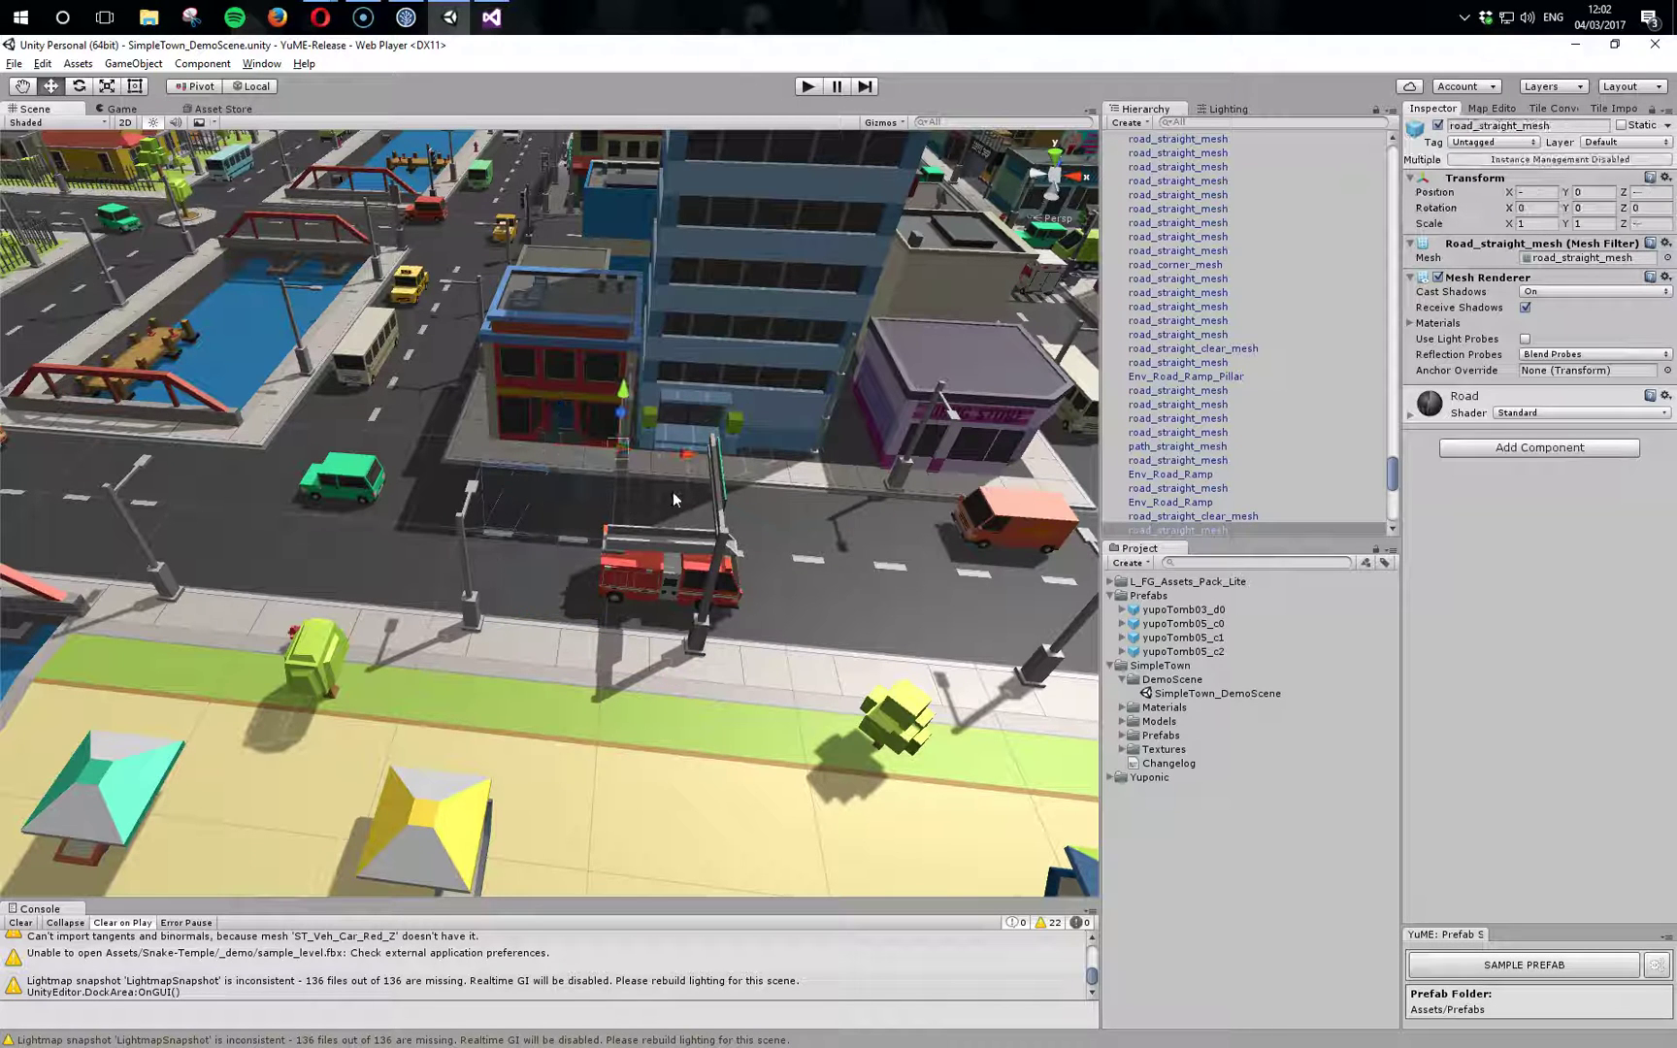
shift+click(672, 493)
shift+click(664, 647)
shift+click(752, 622)
shift+click(739, 513)
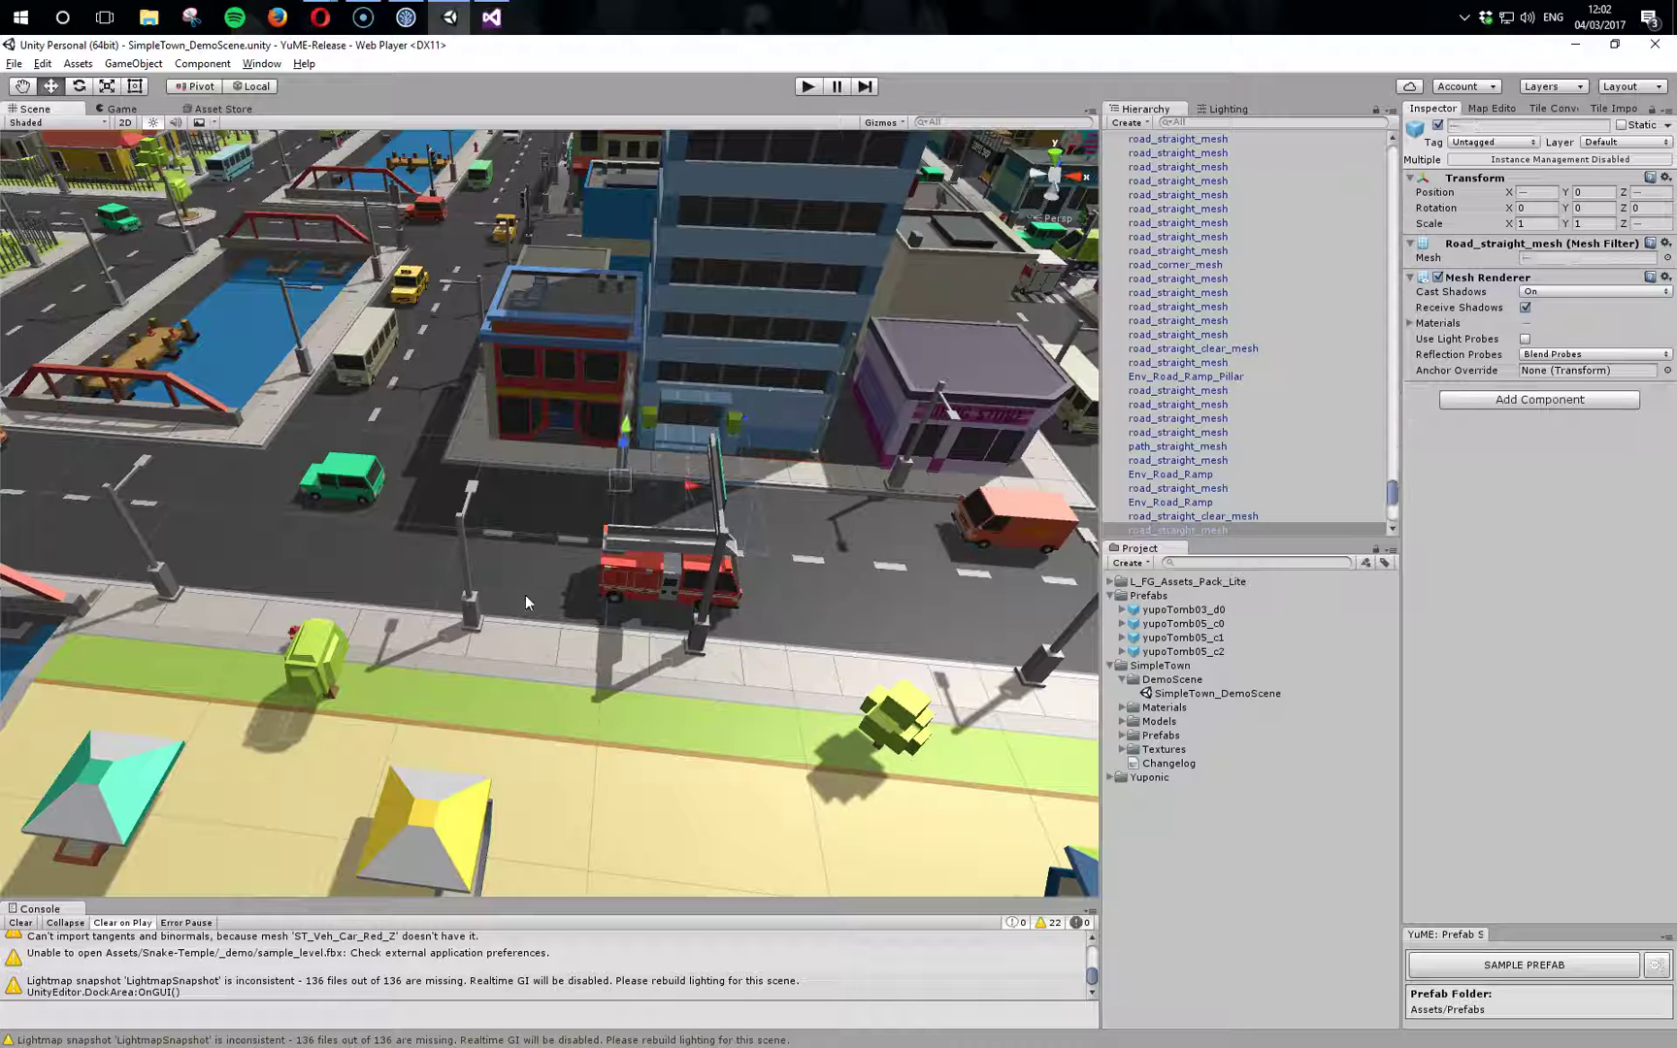
shift+click(474, 619)
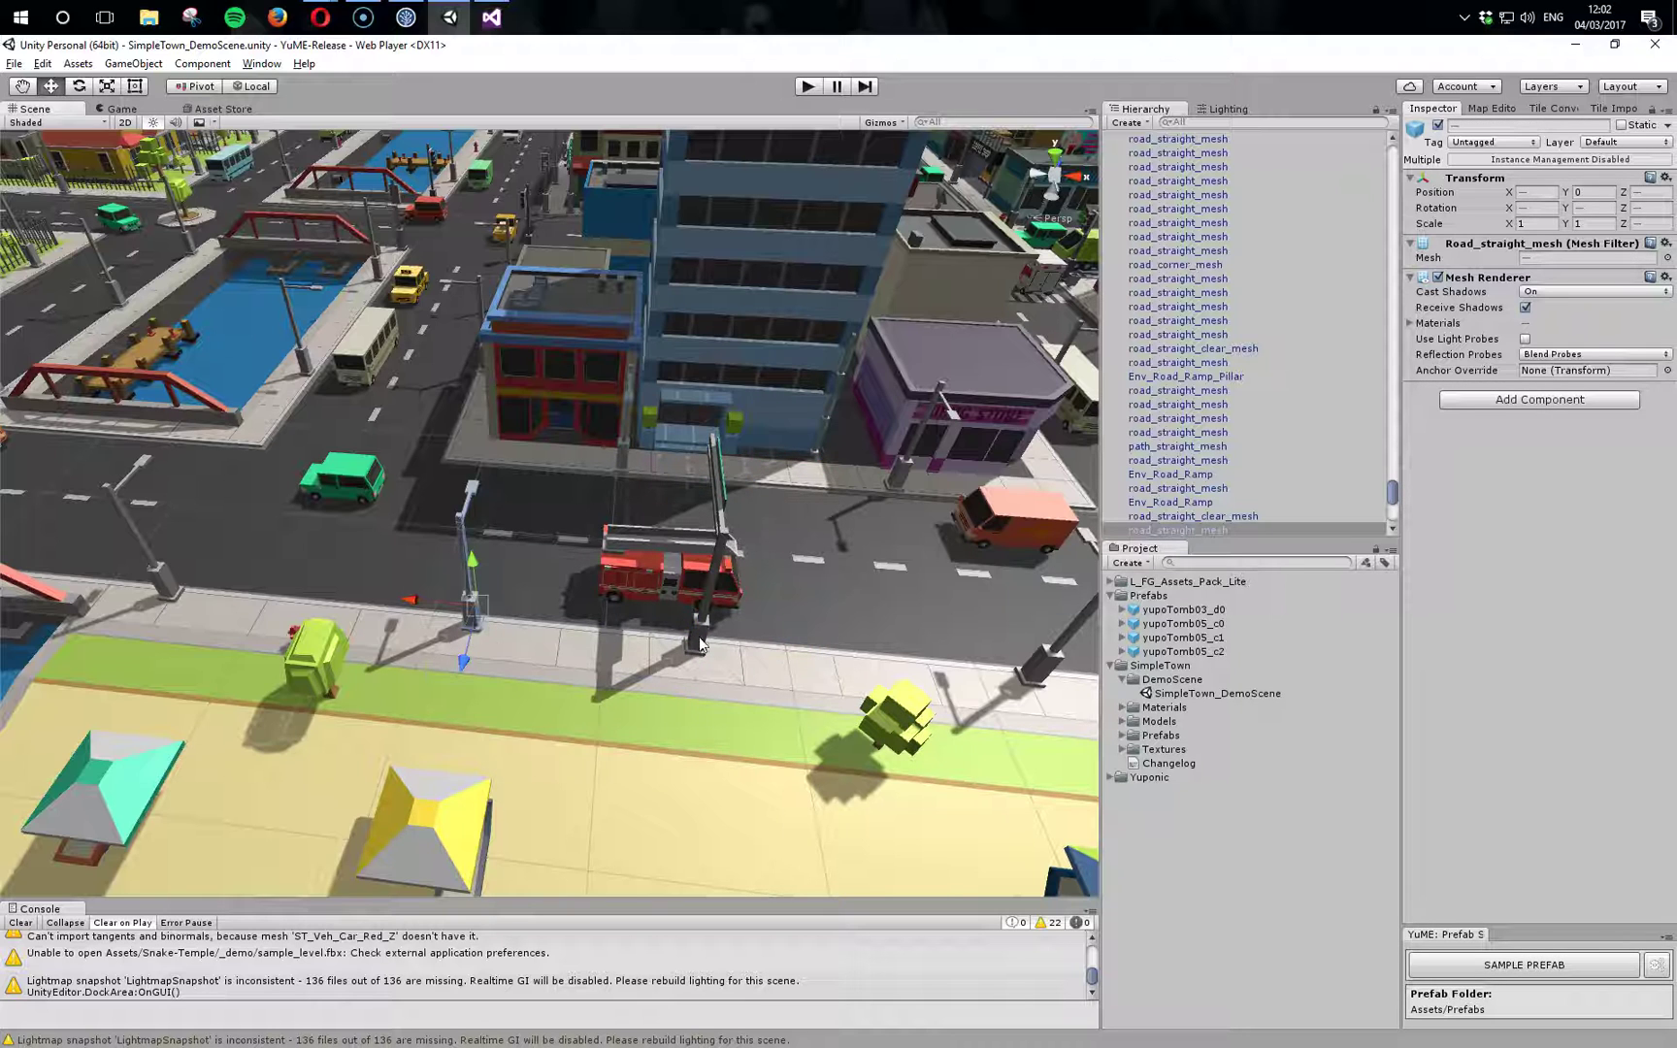
key(ctrl+z)
click(1529, 966)
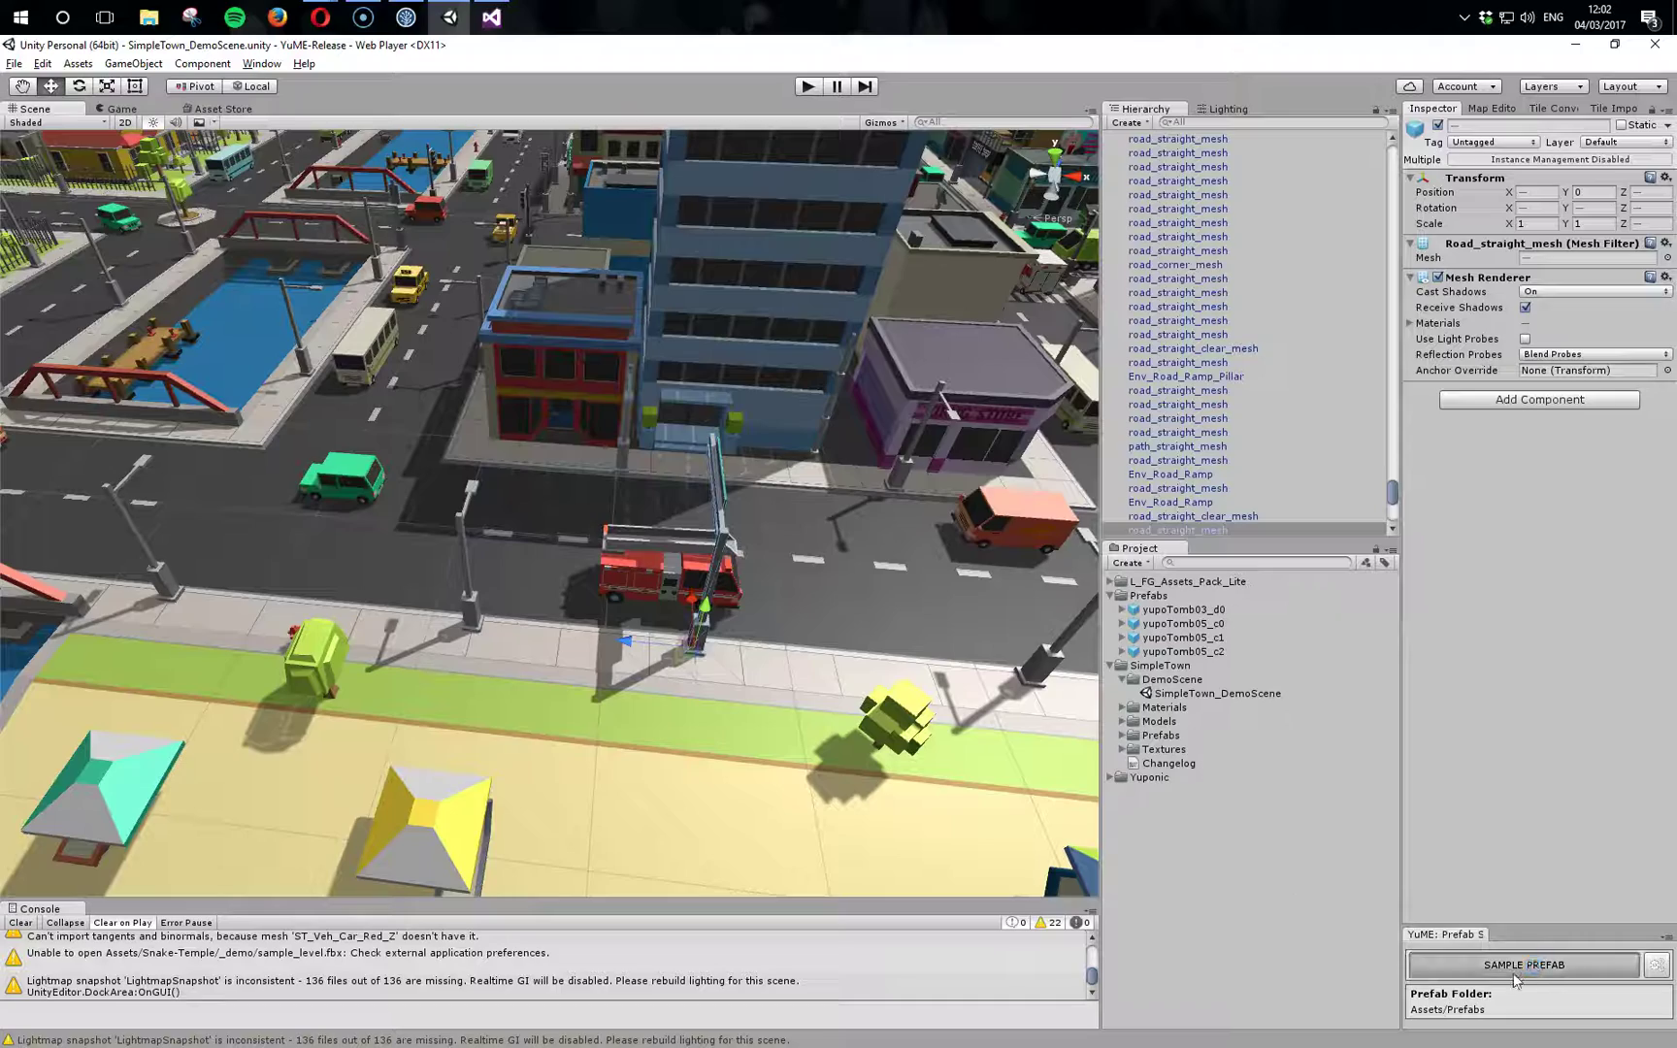
Place a yuporoad_straight_mesh0 instance in the empty space beyond the town's waterfront and set its Y position to 0
right_drag(985, 707, 1259, 609)
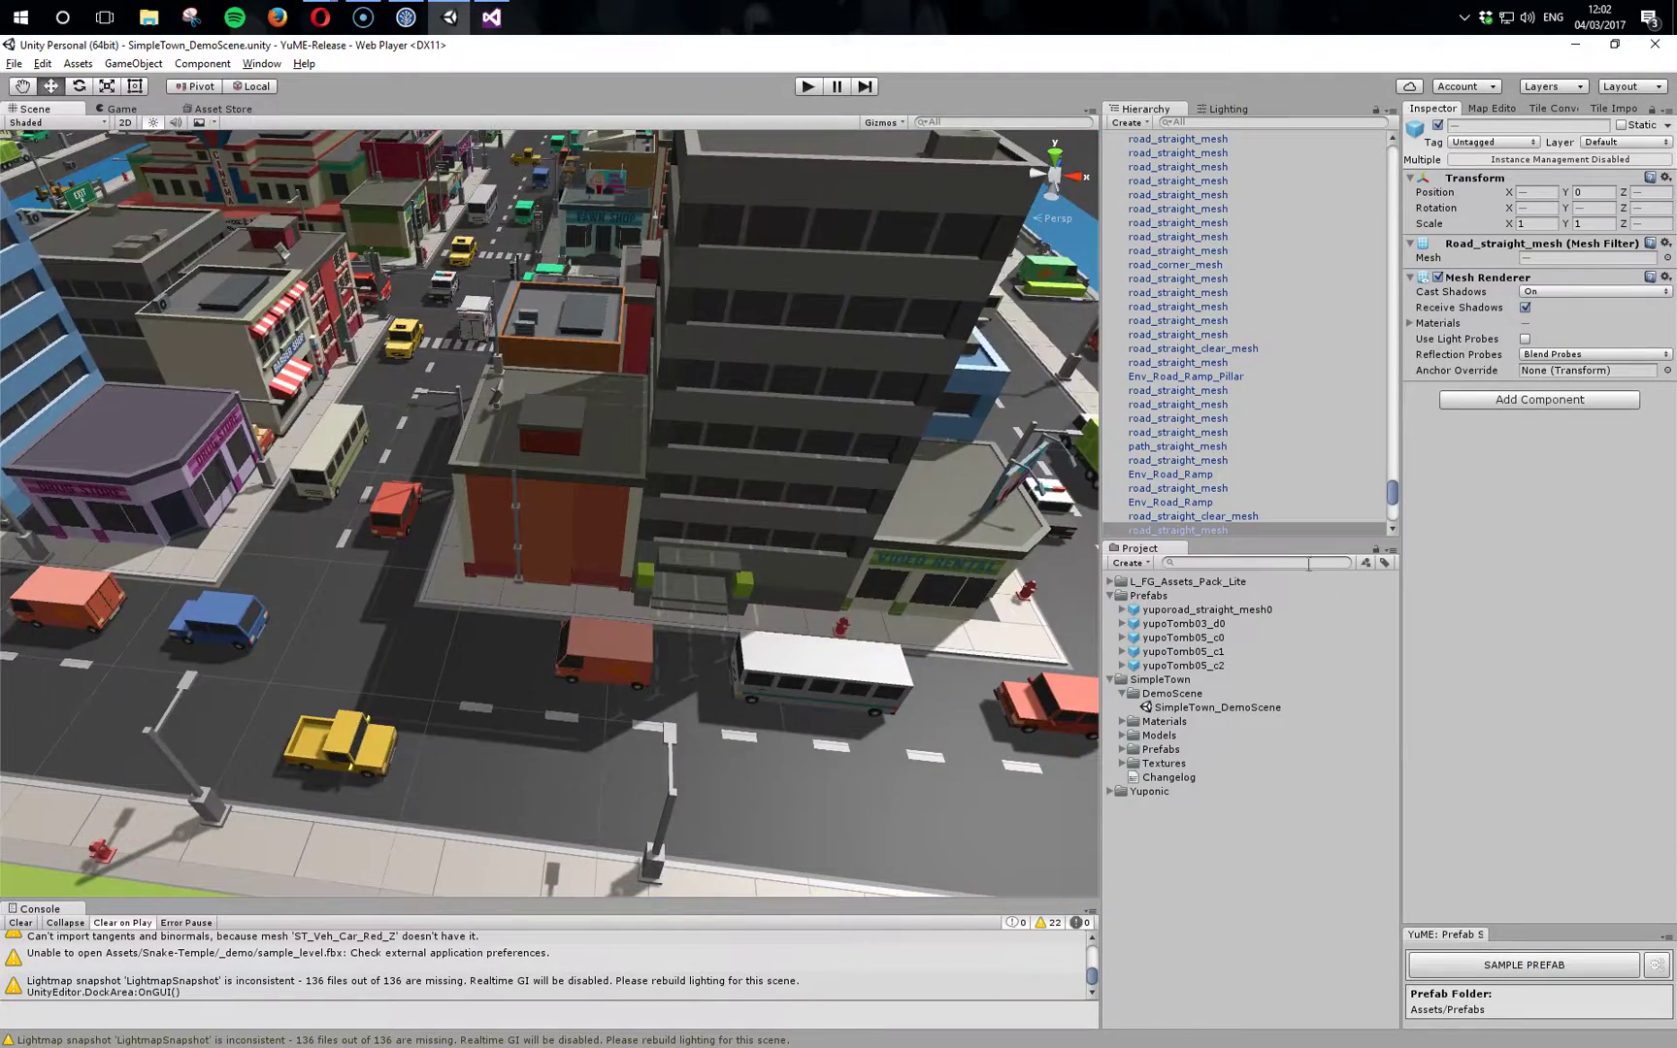
right_drag(918, 588, 1121, 609)
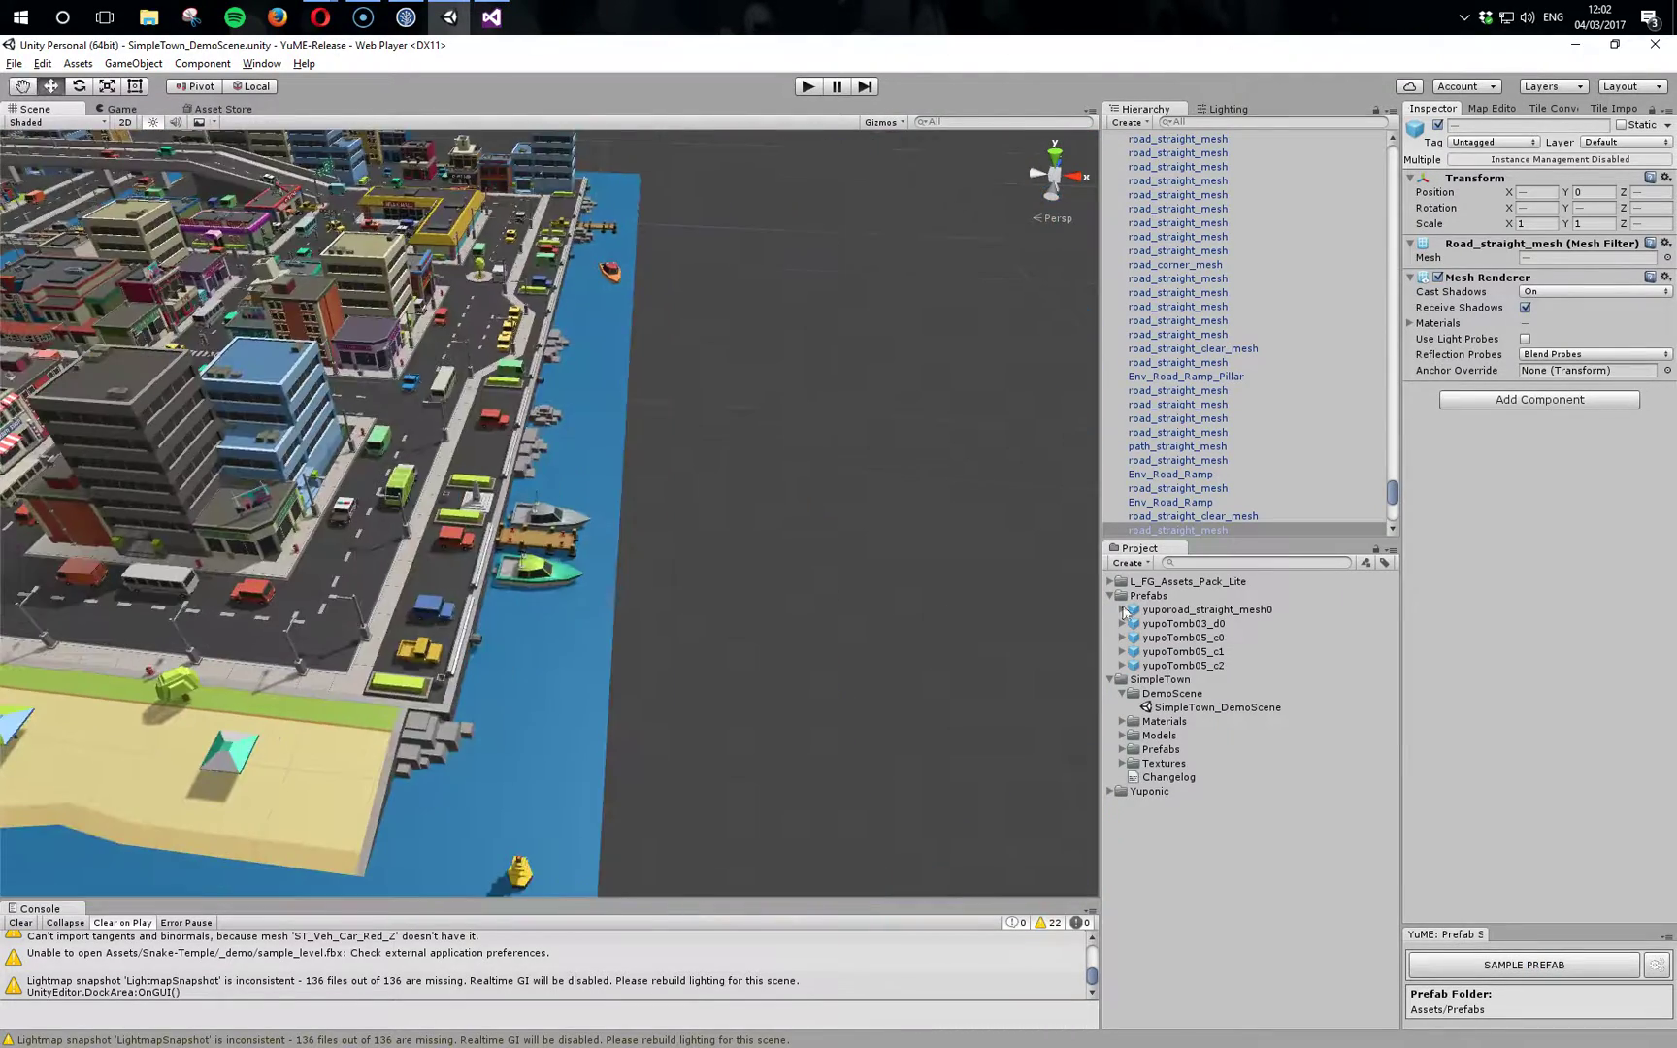
drag(1197, 609, 1040, 502)
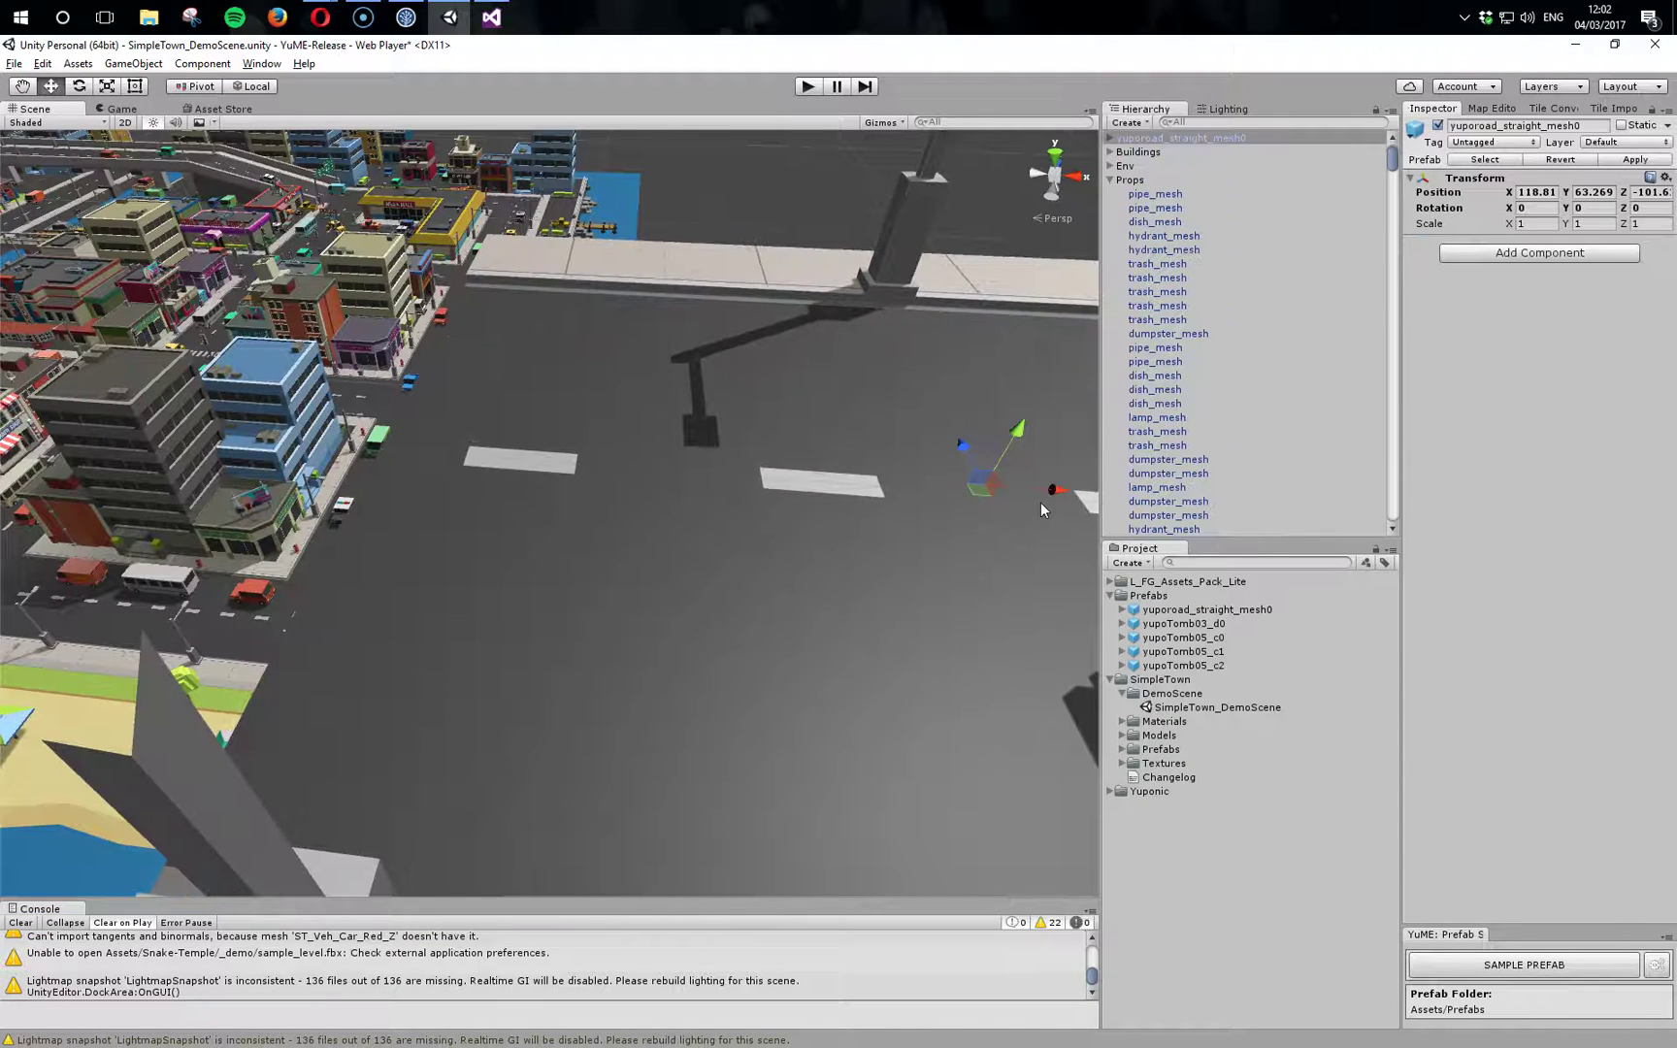
click(1594, 191)
text(0)
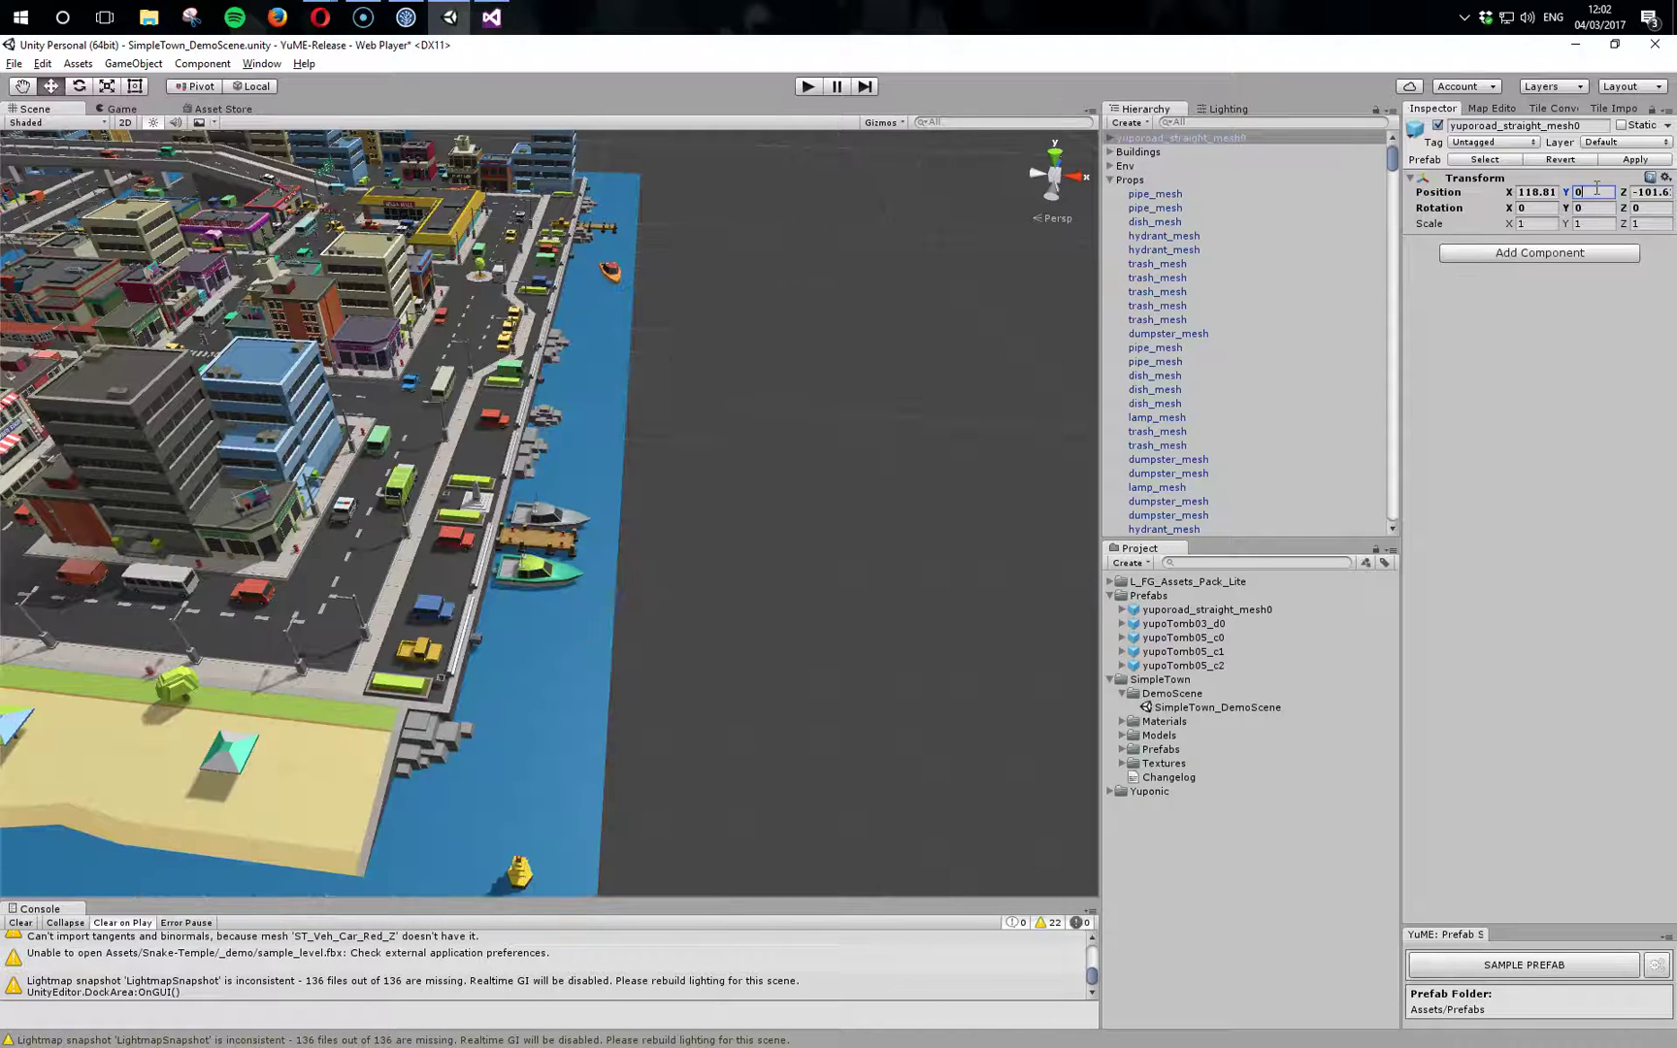
Move the placed road section along X to about 136, and select the yuporoad_straight_mesh0 prefab asset in the Prefabs folder
alt+drag(974, 474, 641, 598)
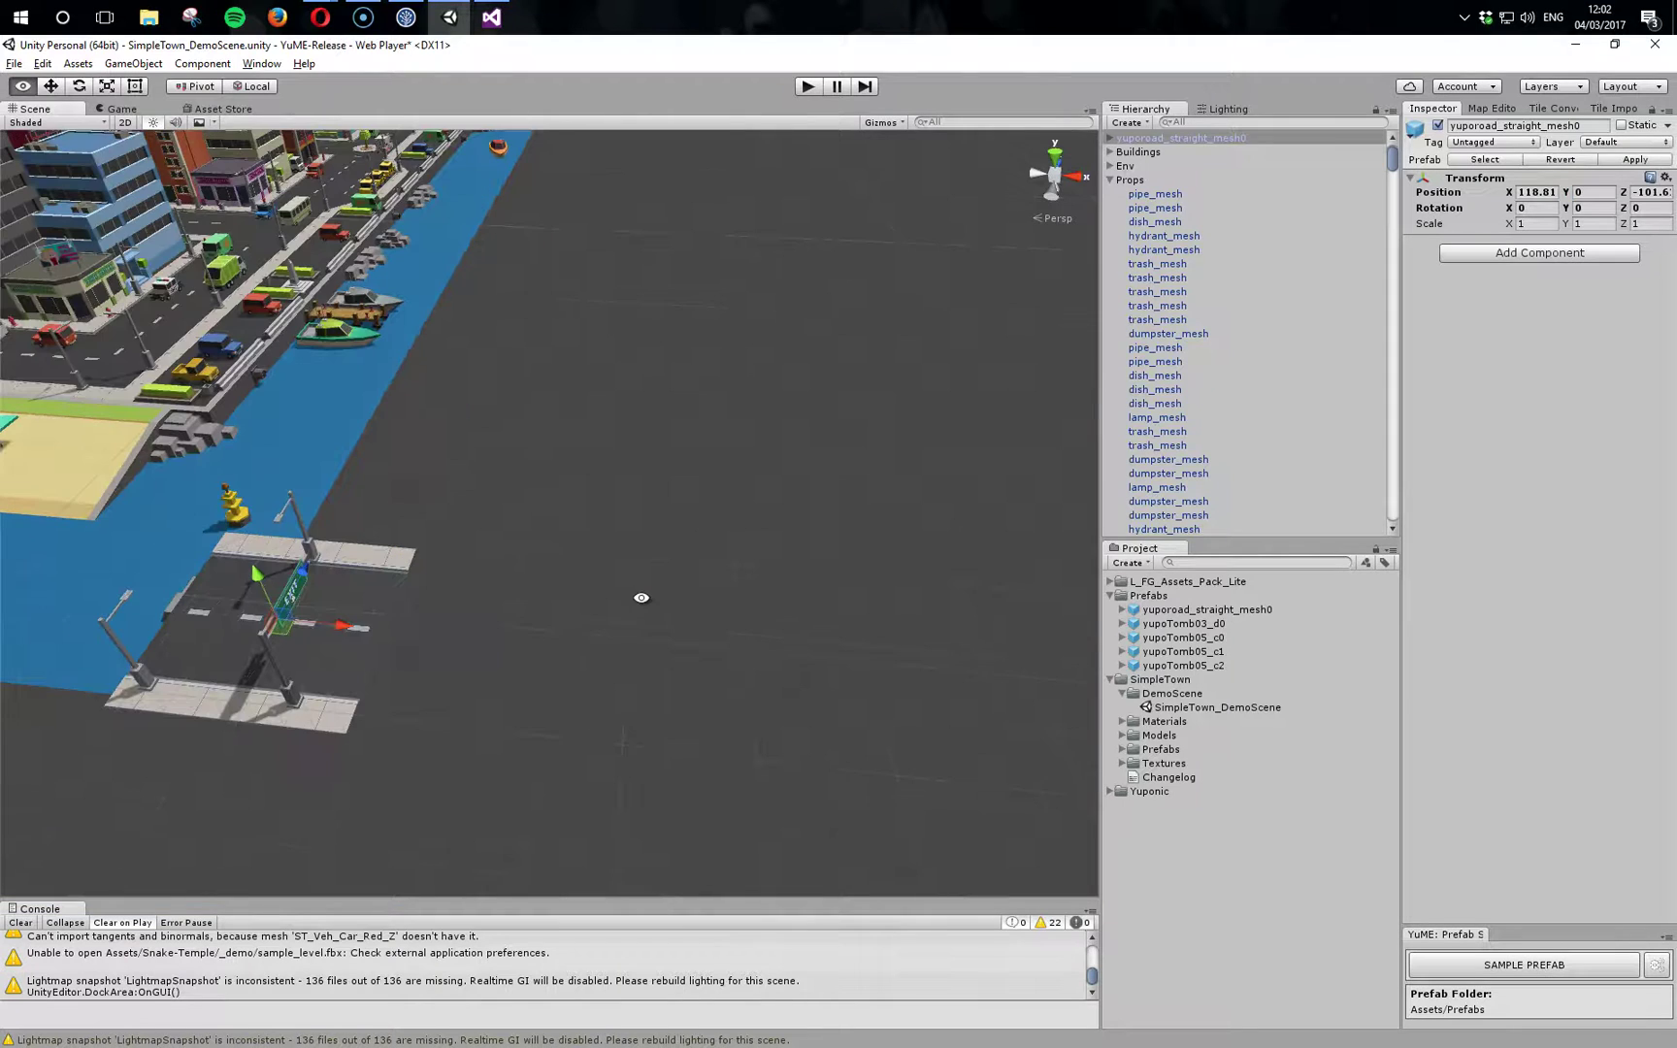
drag(345, 627, 529, 631)
alt+drag(879, 659, 902, 643)
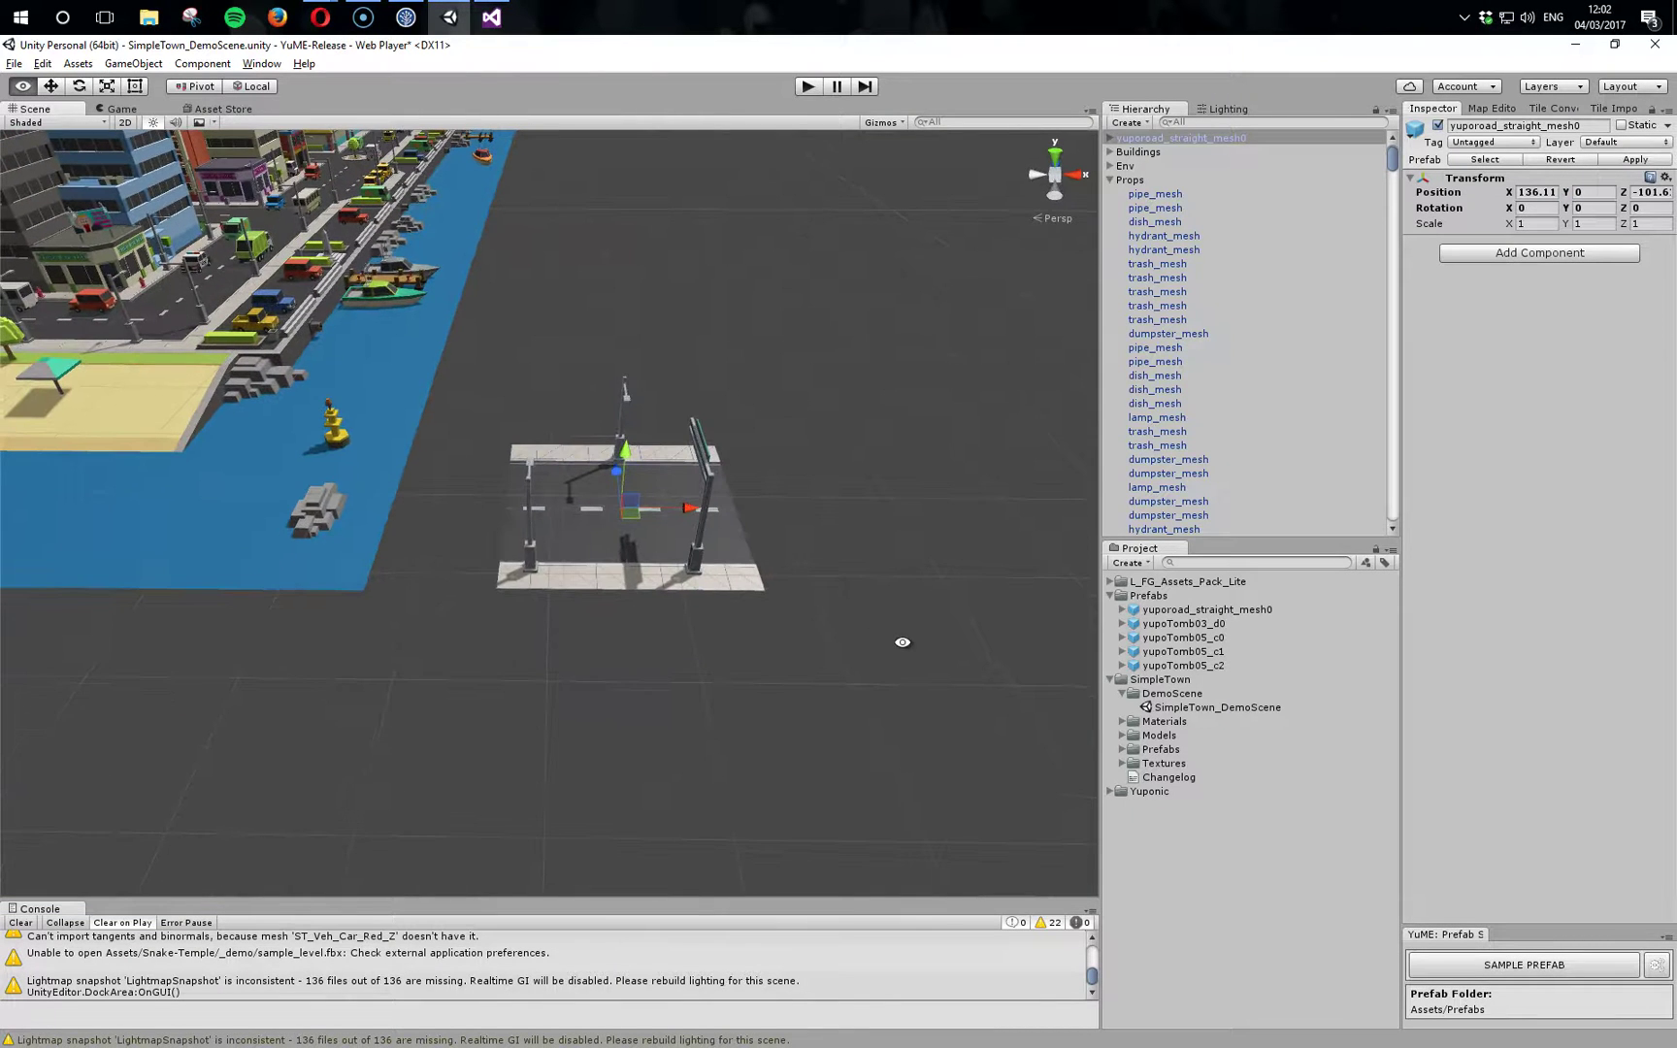
right_drag(903, 642, 903, 641)
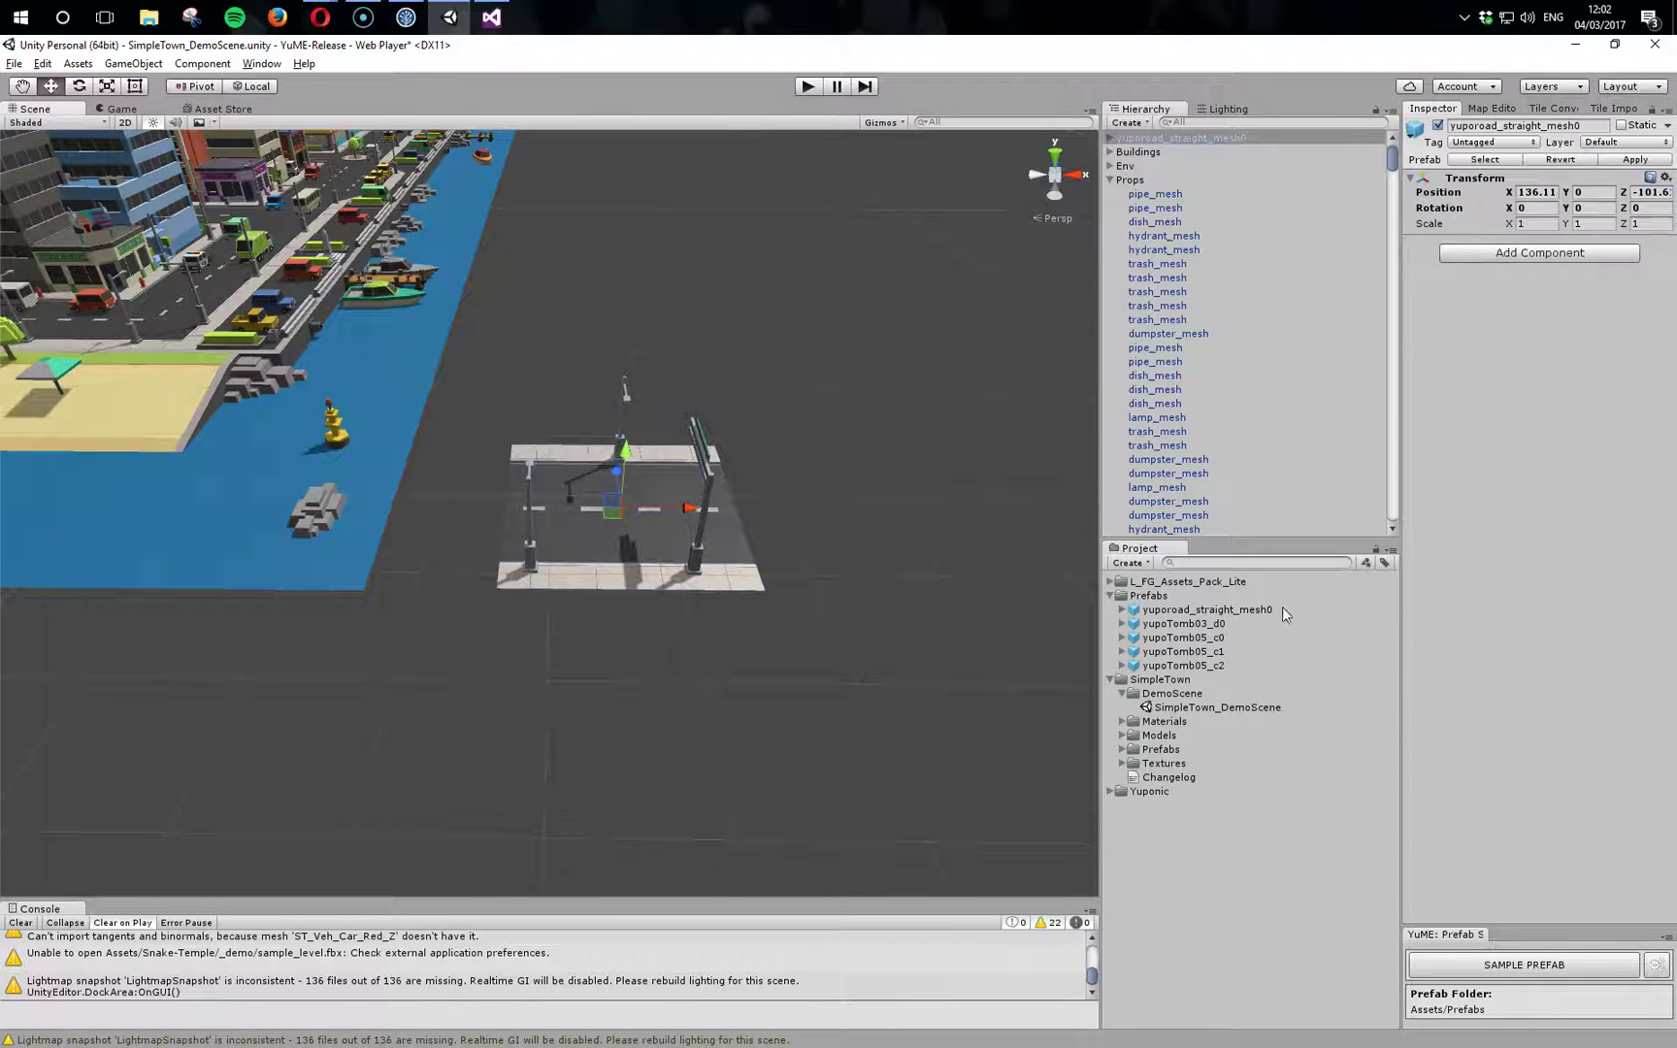
click(1249, 610)
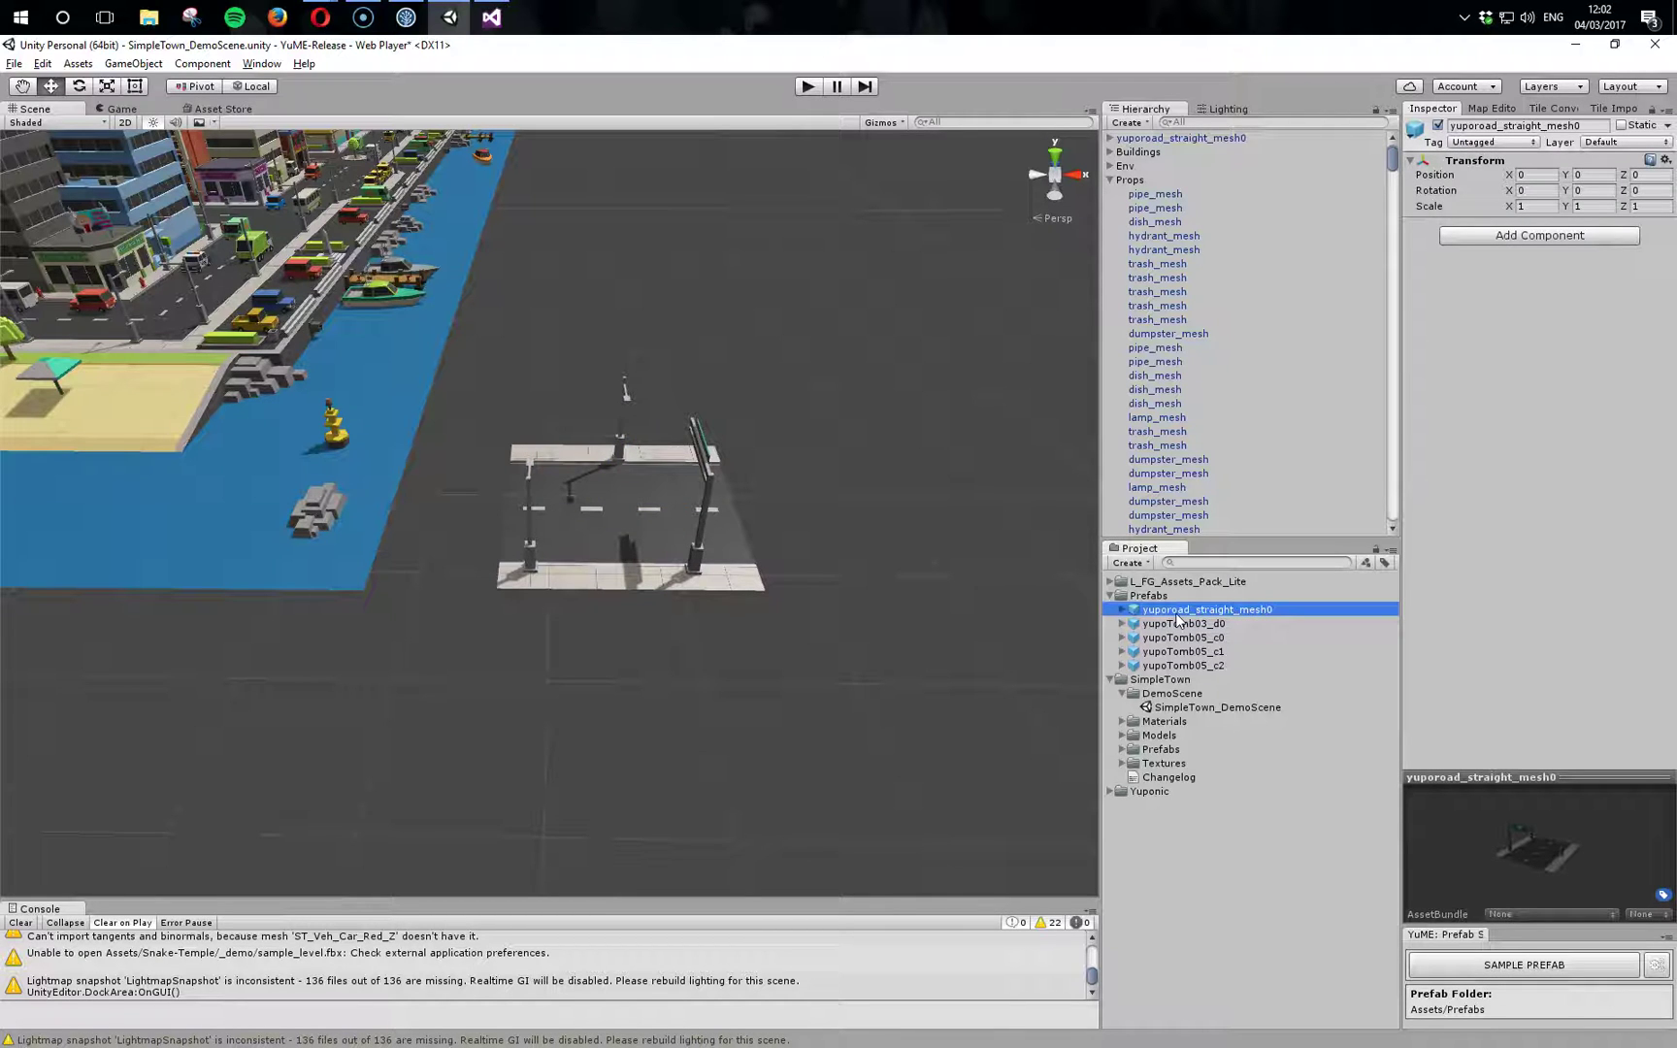